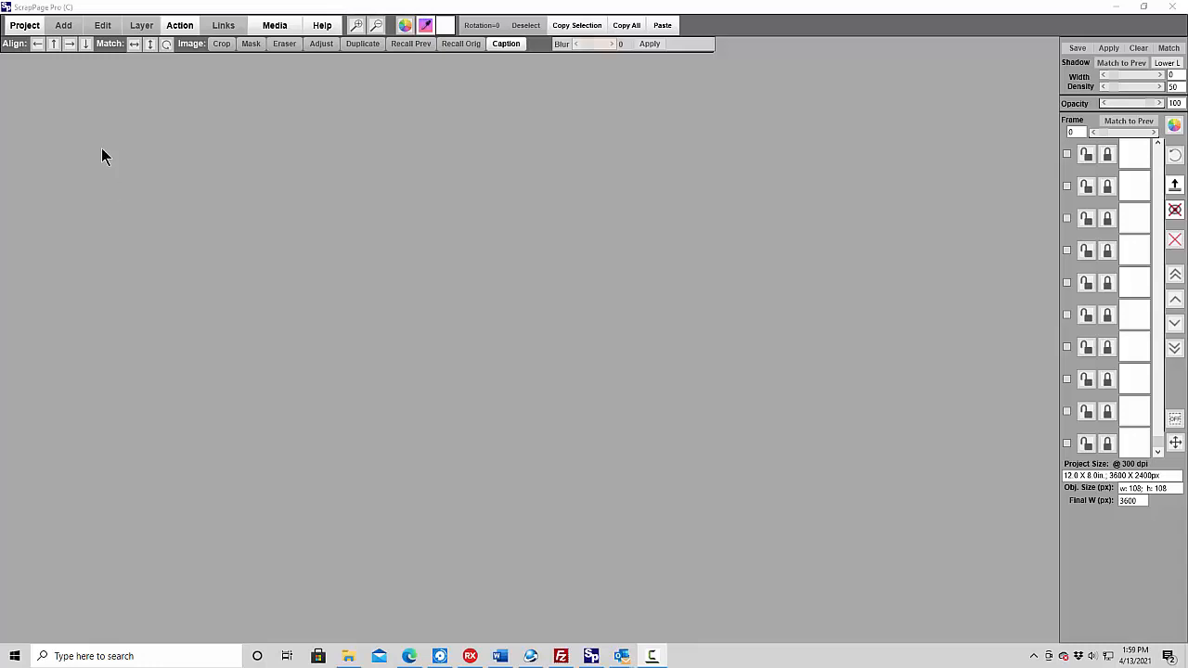
- Create a new 8 X 12 landscape page with a solid tan-brown background colour, hex 8E8267
click(23, 28)
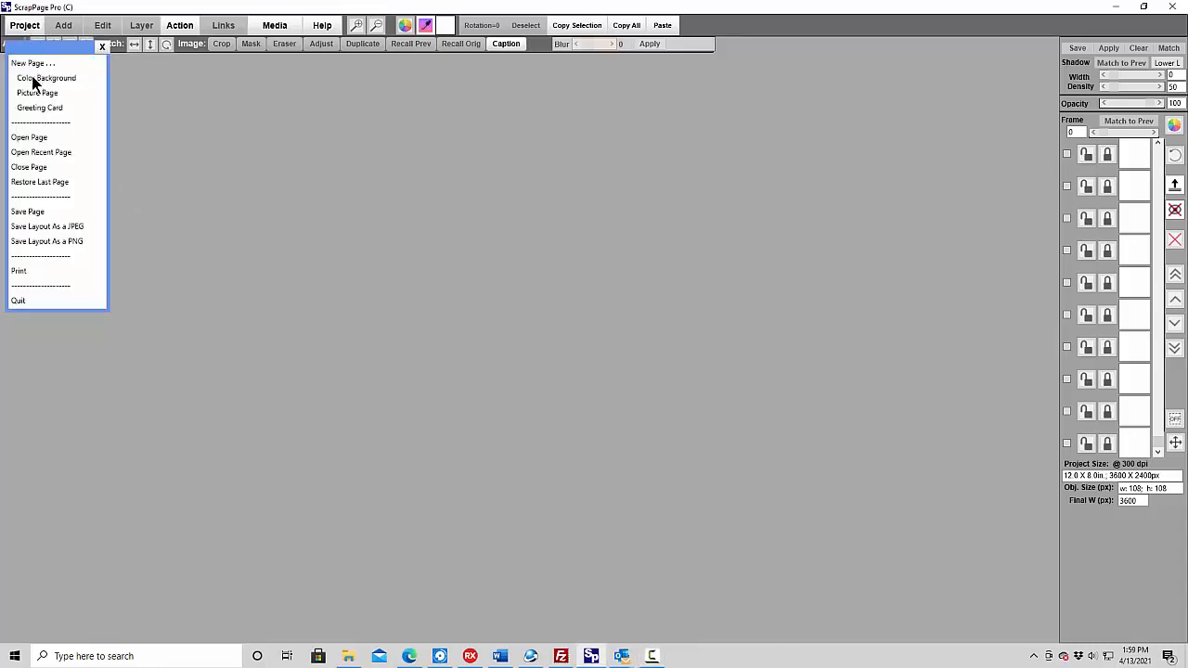
click(26, 79)
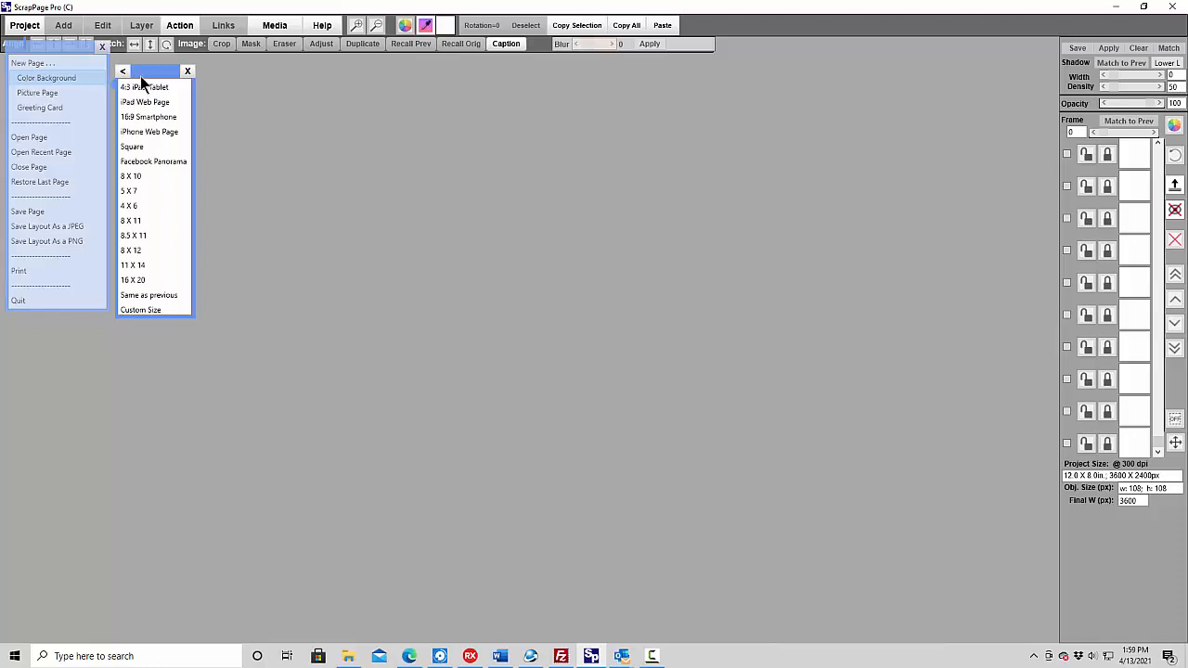
click(130, 251)
click(218, 277)
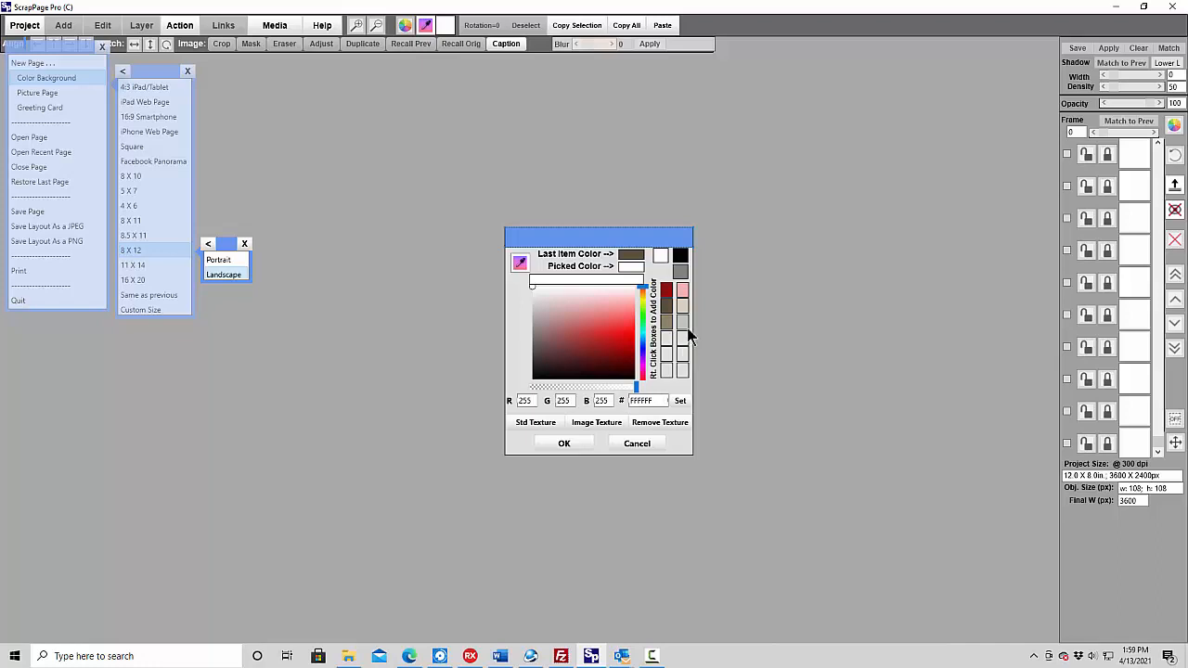
click(667, 325)
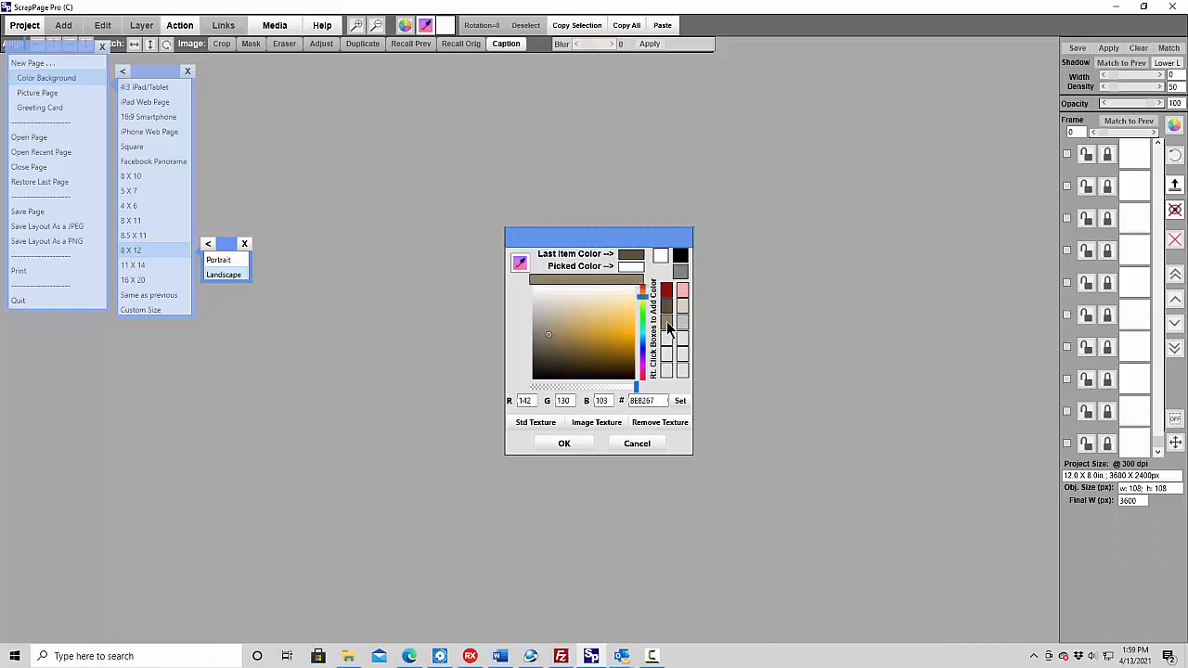
click(565, 446)
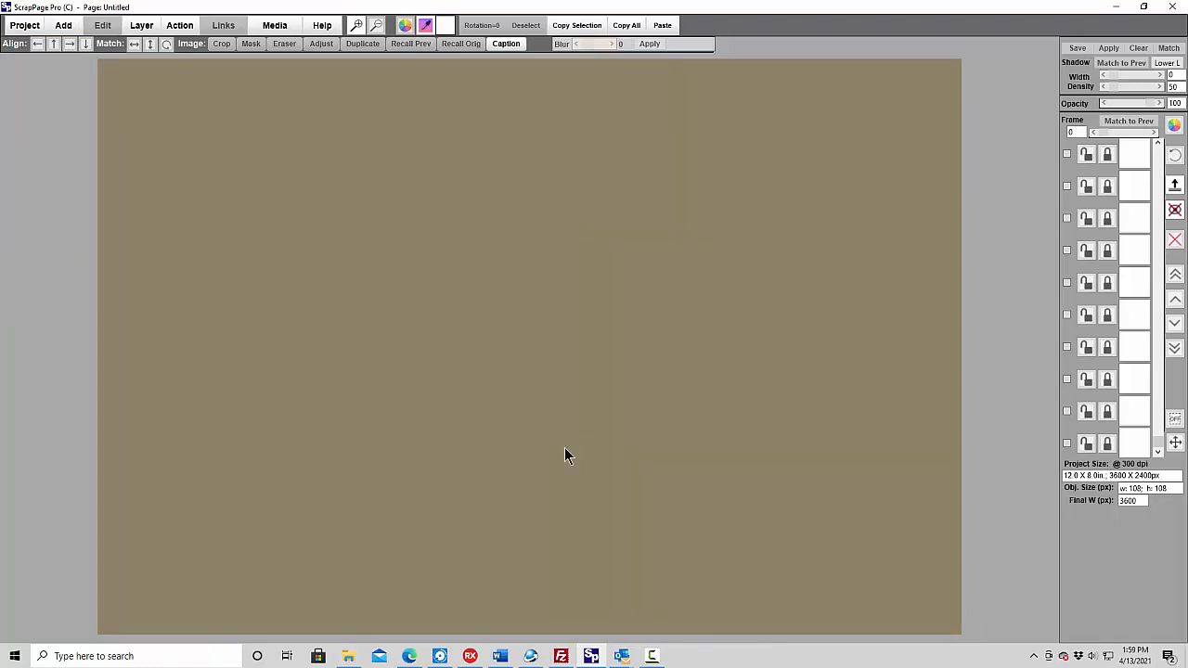
- Add the picture 4GenWhite-GrayOutline.png from the Genealogy > Tree Elements folder to the page
click(63, 26)
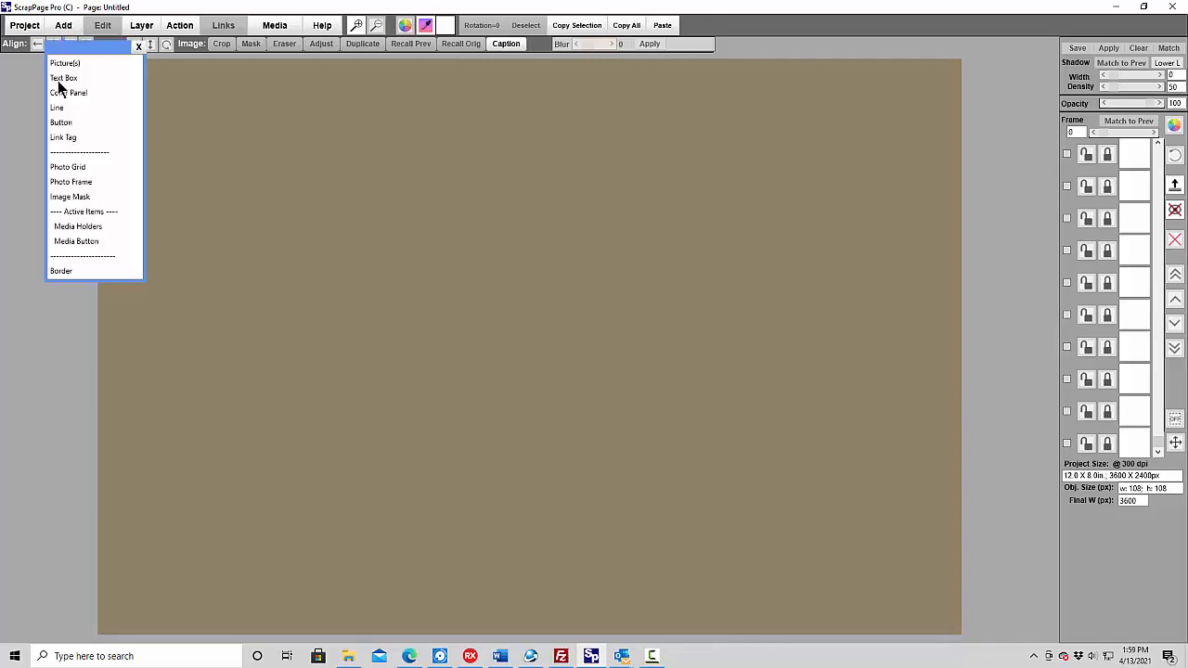
click(66, 65)
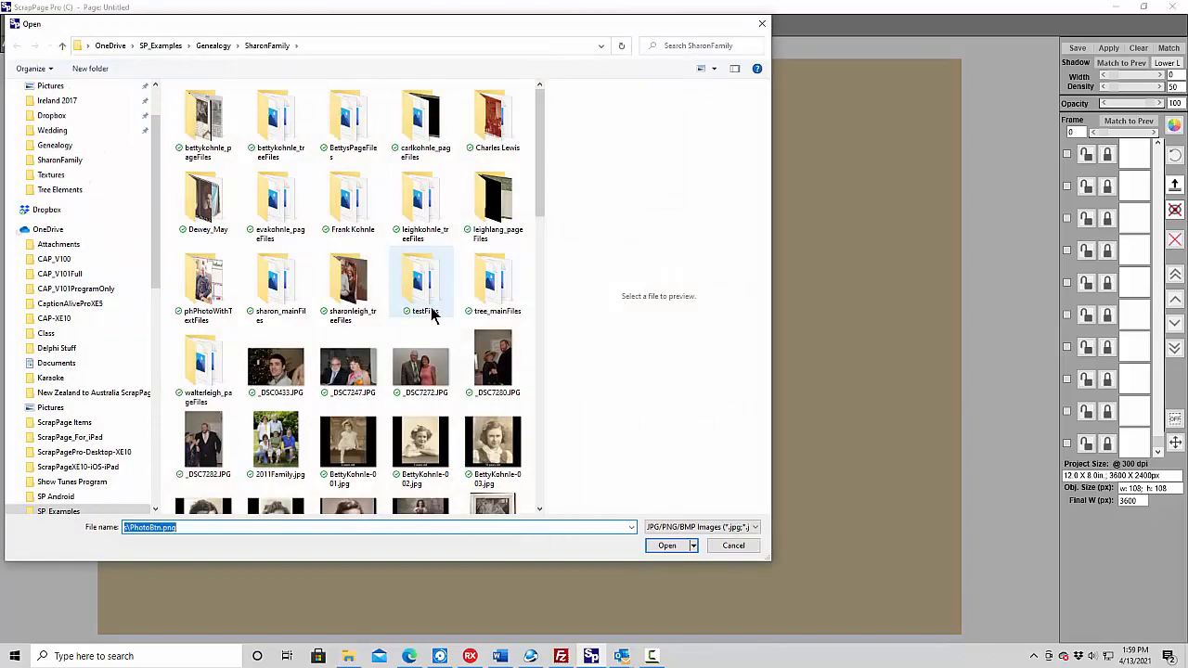
click(202, 48)
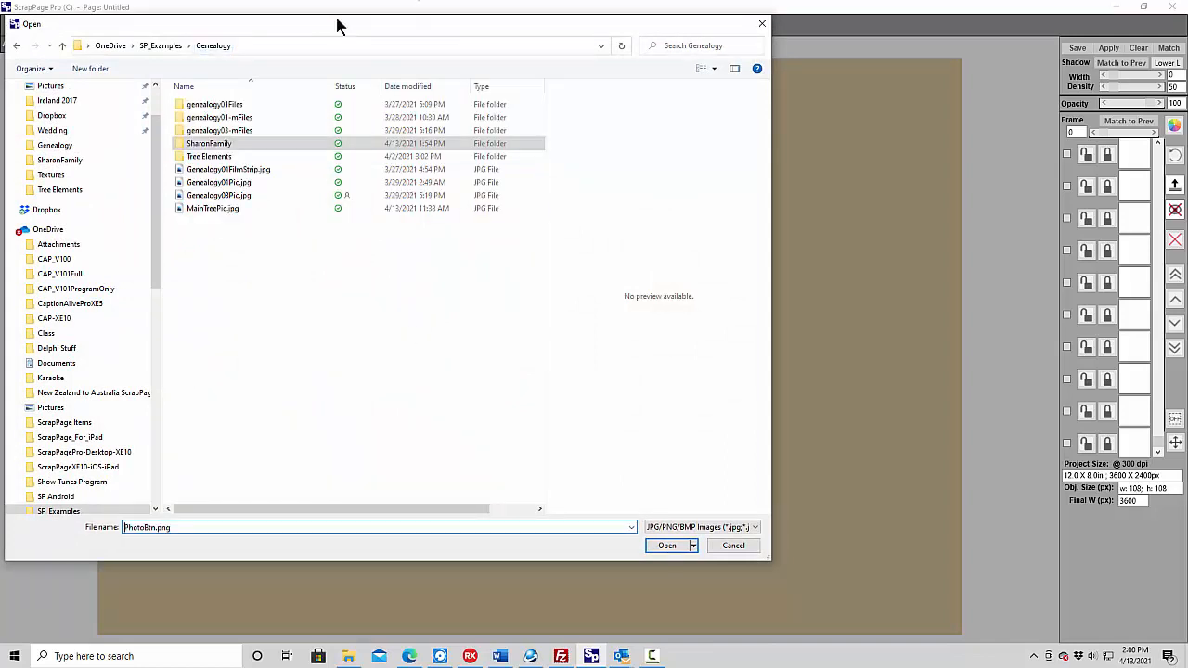
double_click(209, 156)
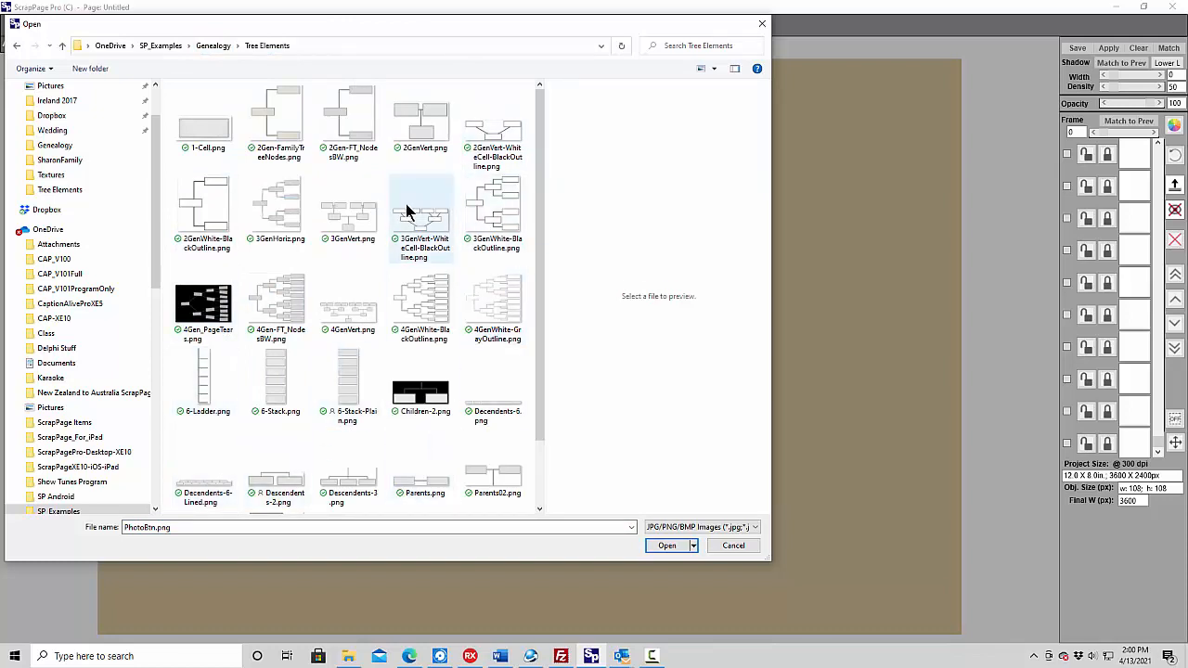
click(500, 325)
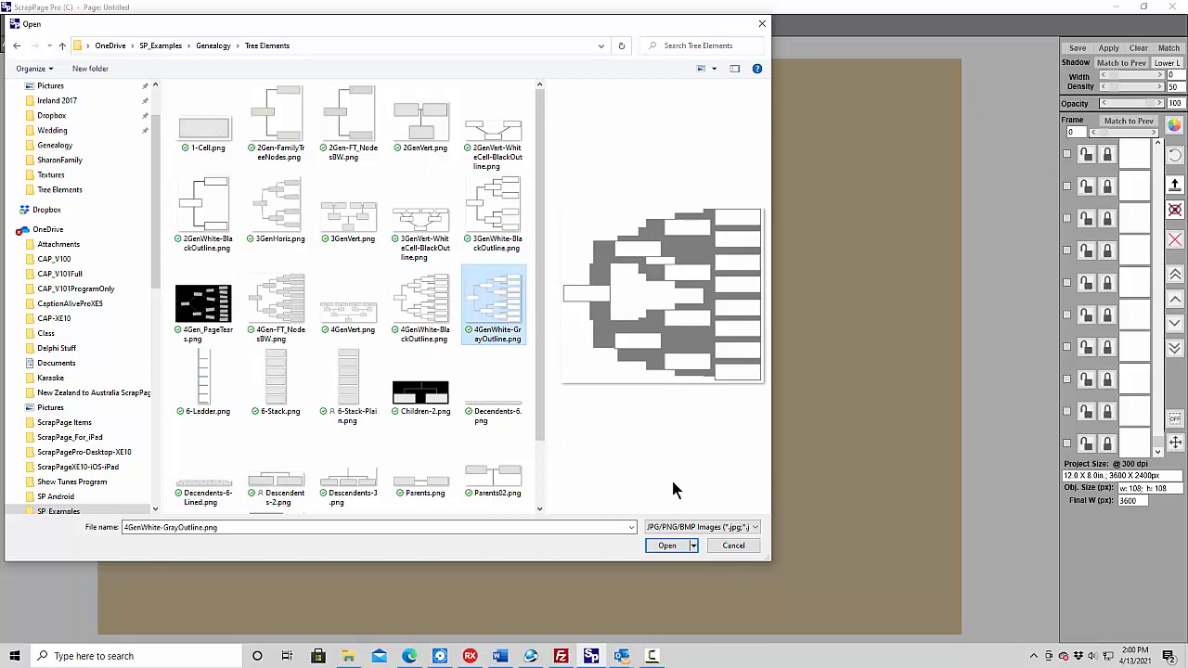
click(668, 546)
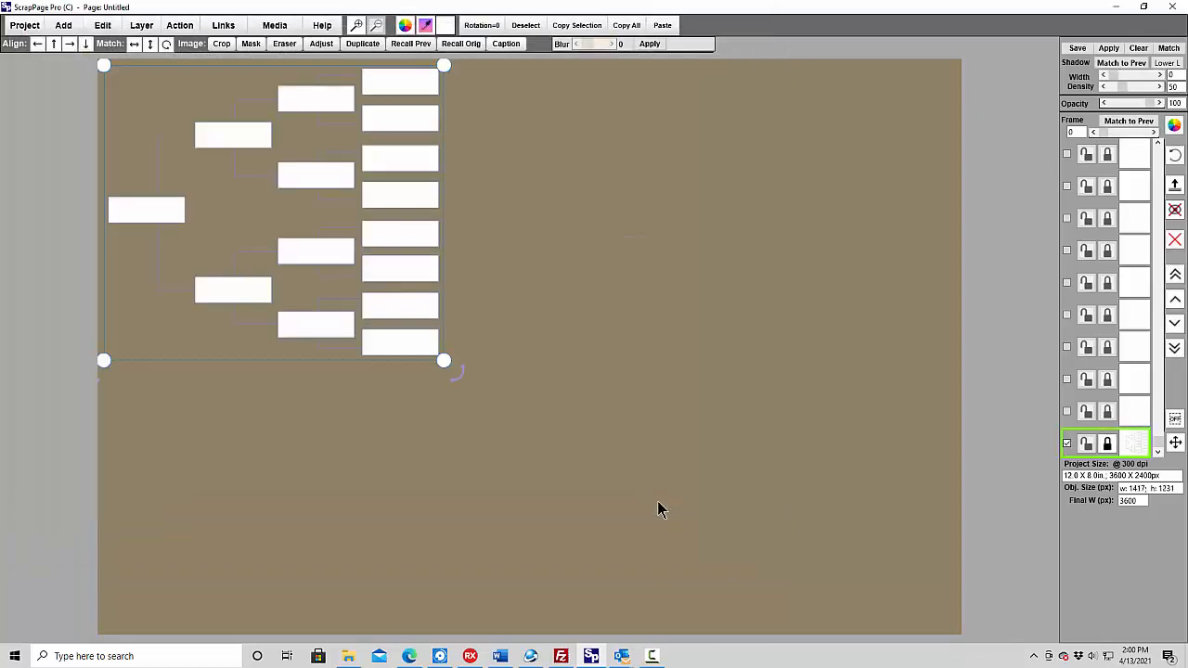
- Enlarge the family tree picture to about 3244 x 2168 px, reset its rotation to 0 and position it to nearly fill the page
drag(296, 213, 316, 240)
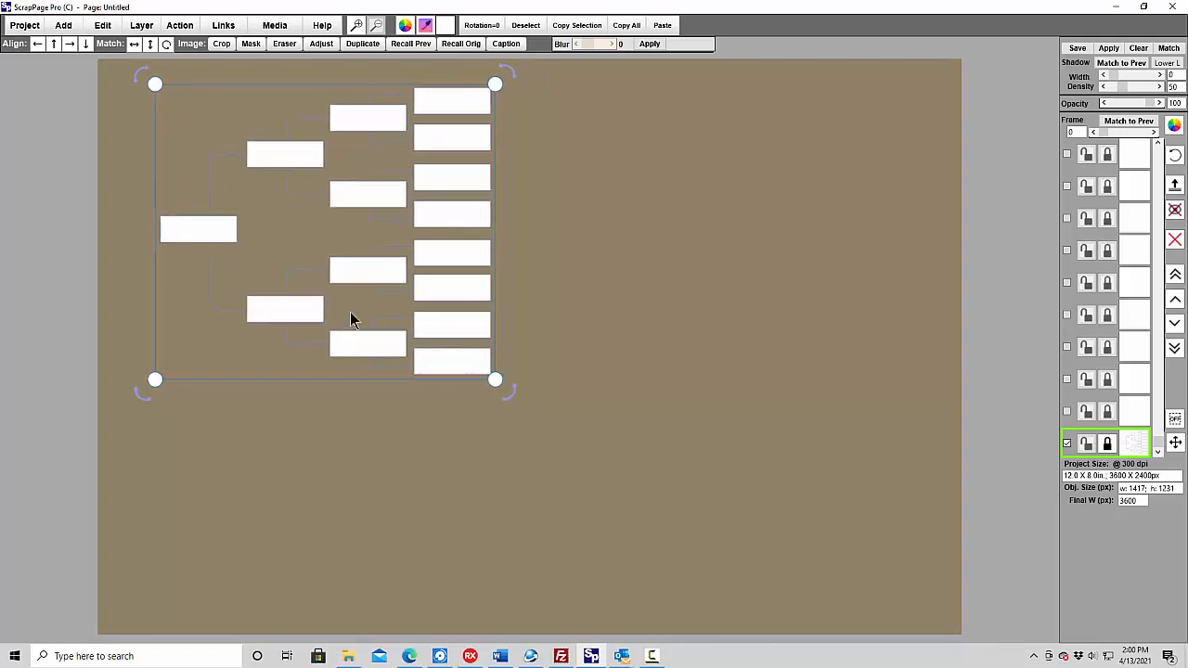
drag(497, 385, 652, 499)
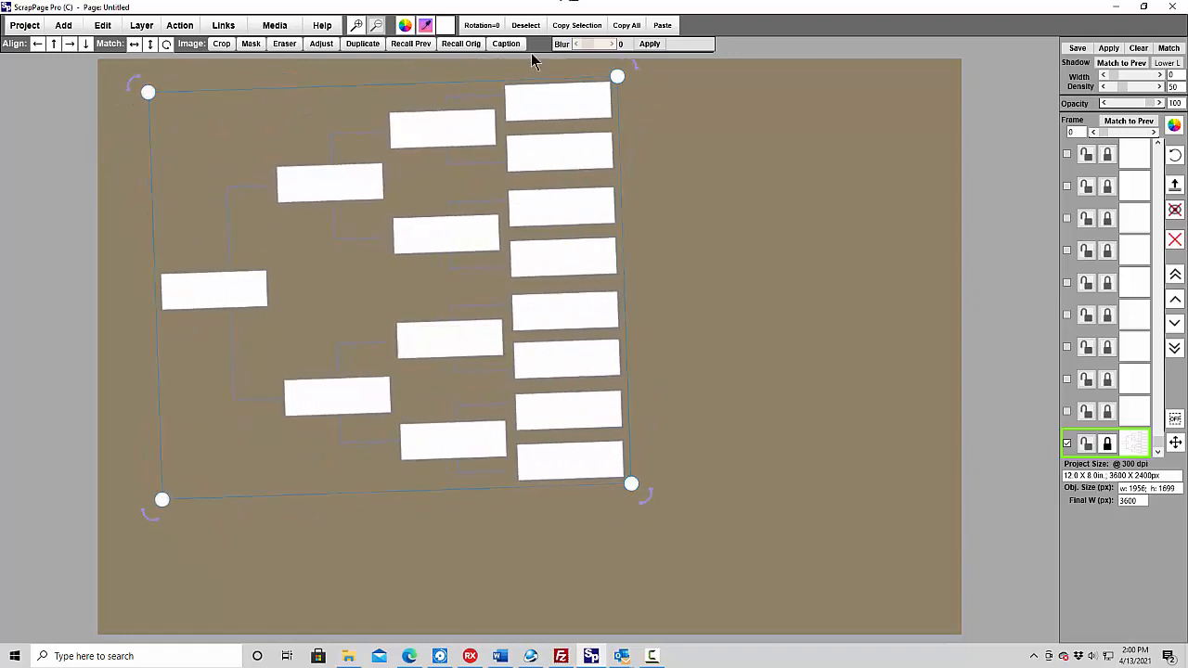
click(483, 26)
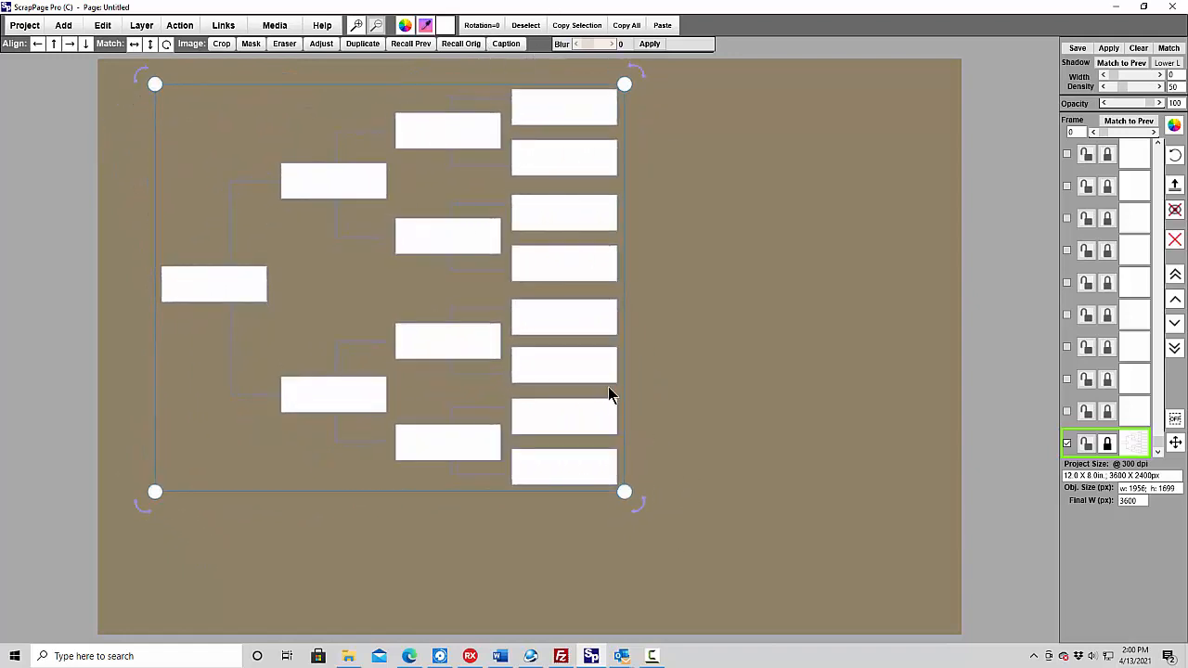
drag(625, 493, 934, 604)
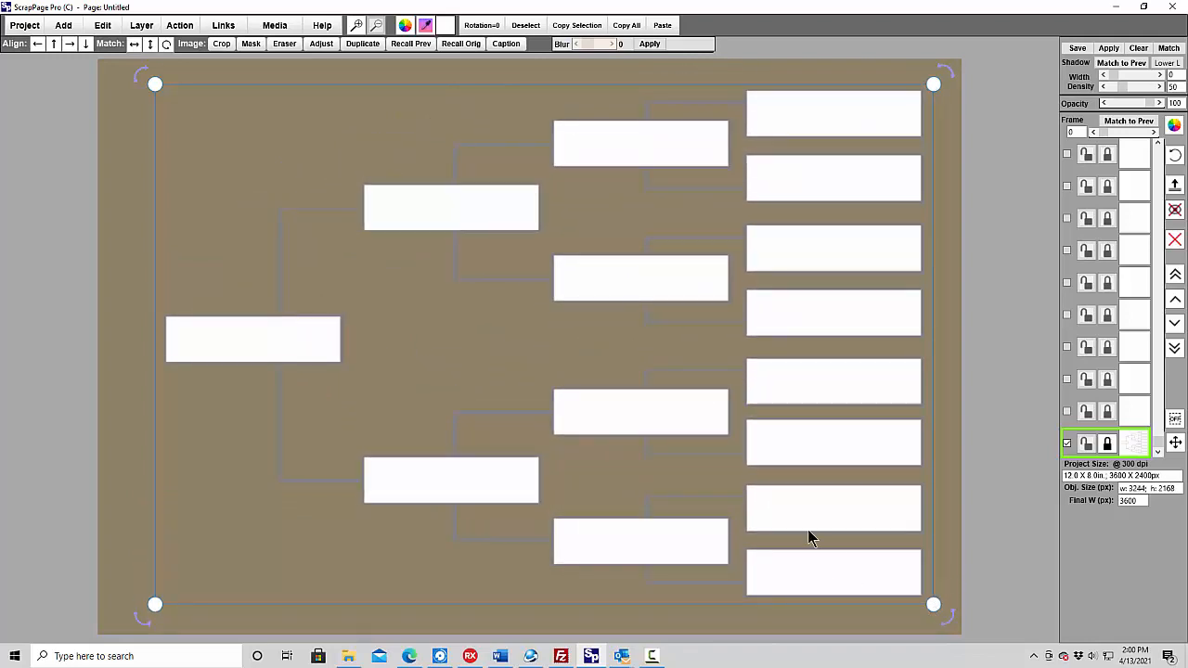
drag(808, 536, 823, 545)
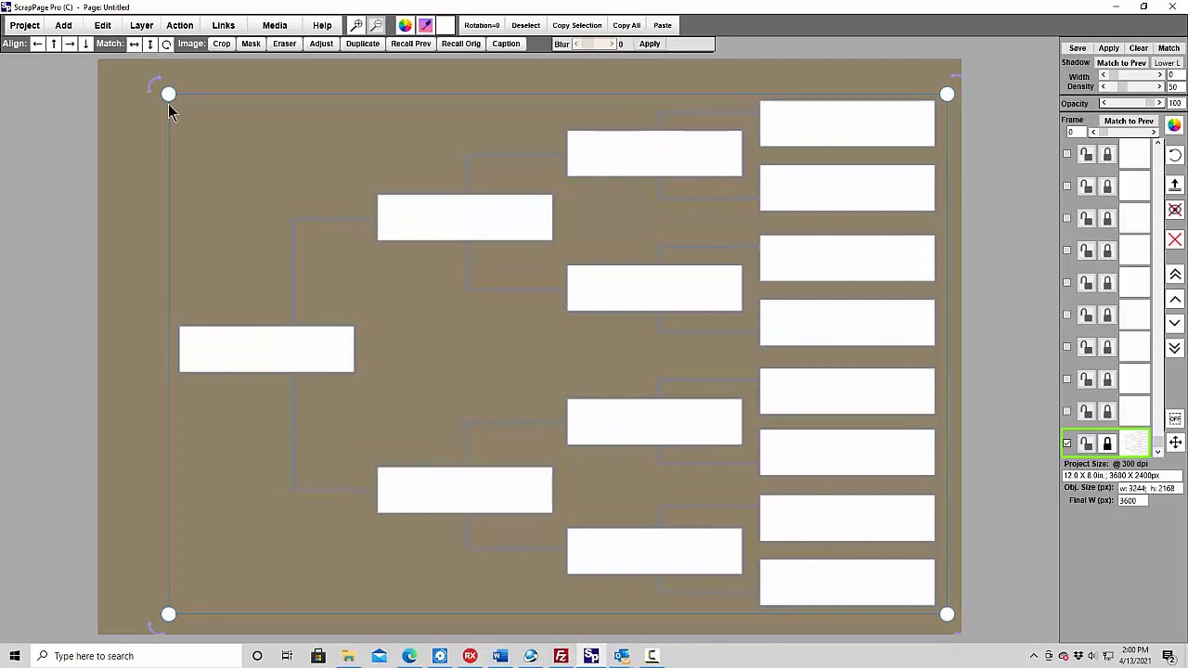
click(206, 72)
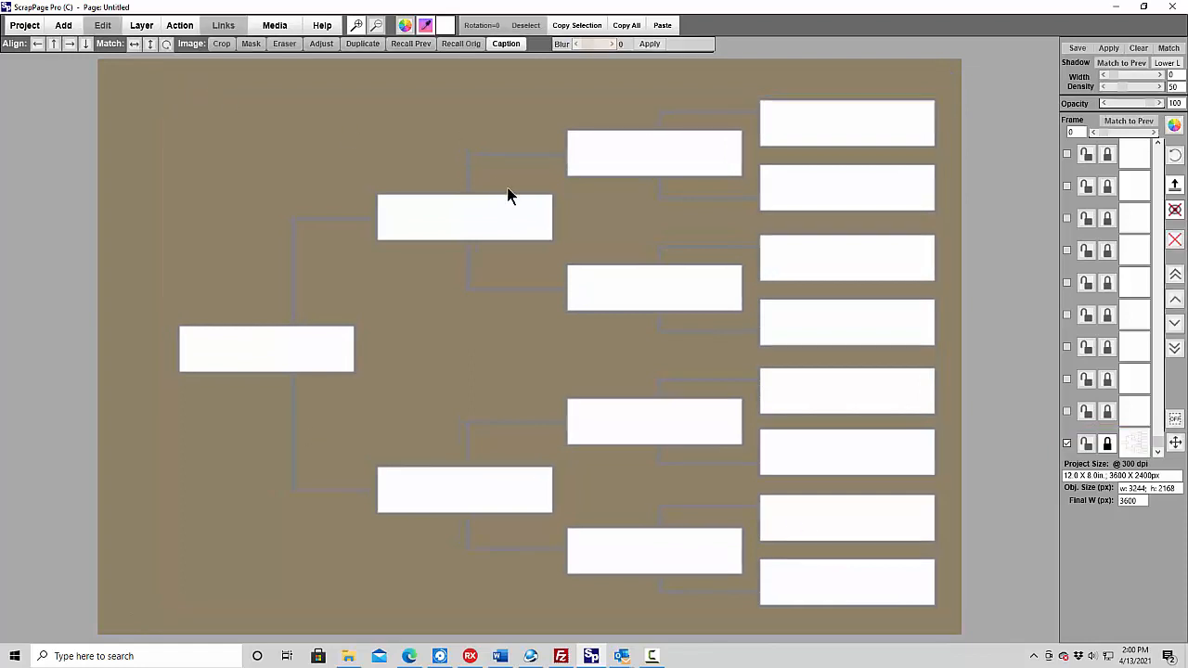
- Recolour the outlines and connector lines of the family tree picture with the saved dark brown
click(480, 262)
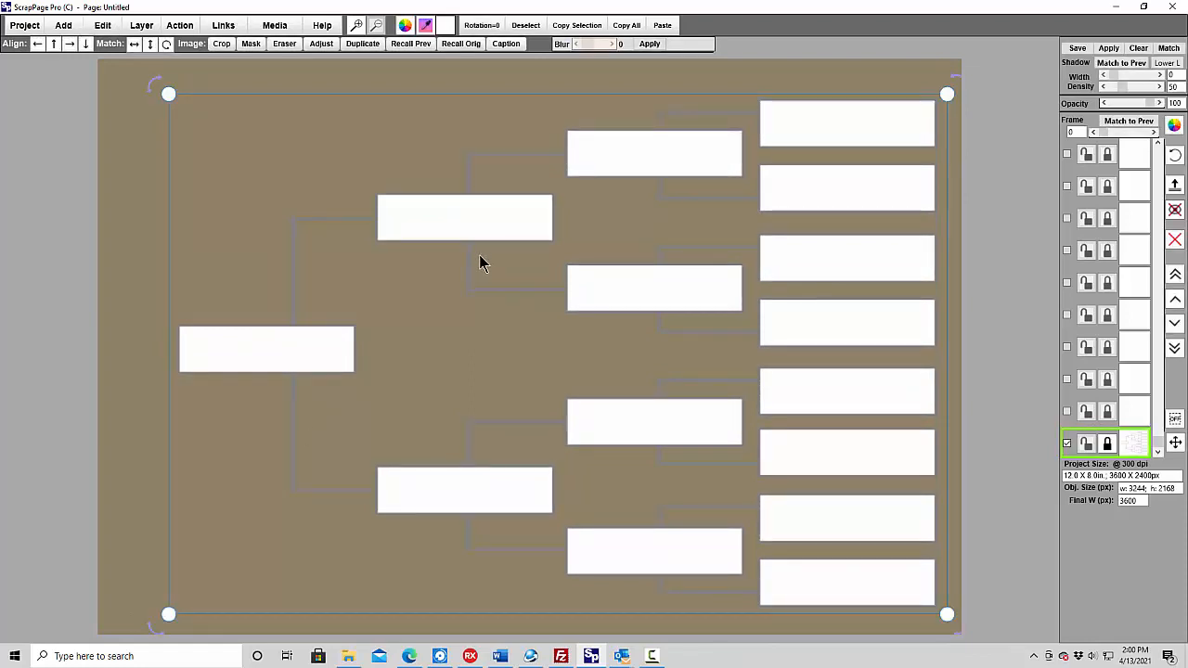
click(405, 25)
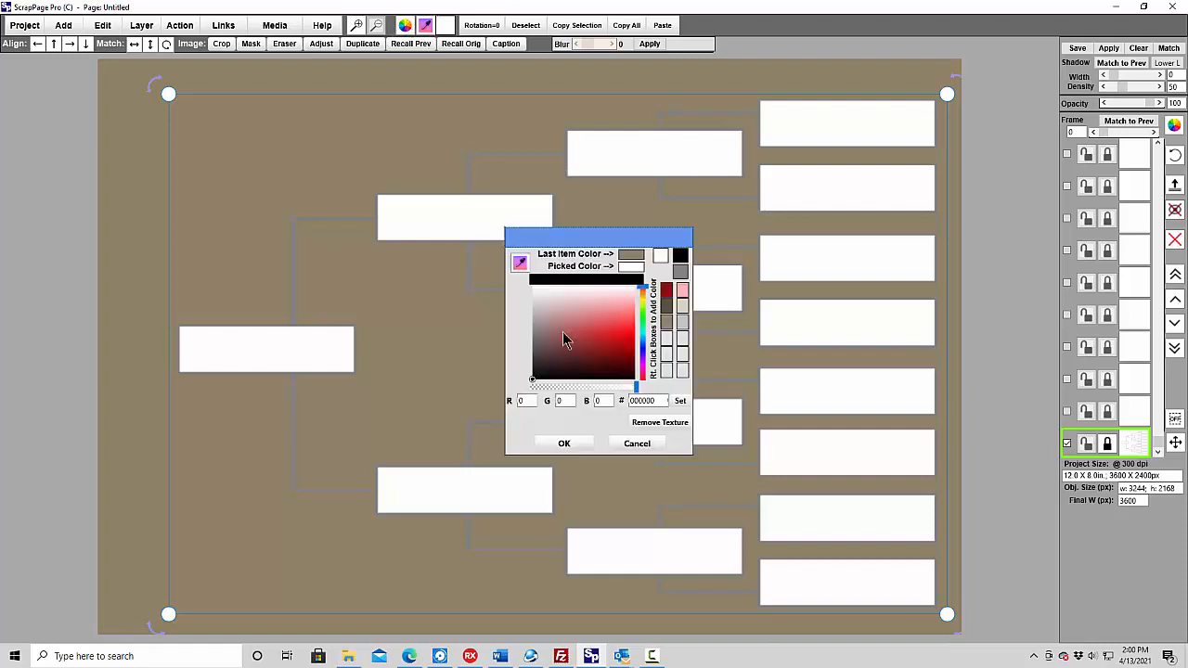
click(665, 313)
click(563, 443)
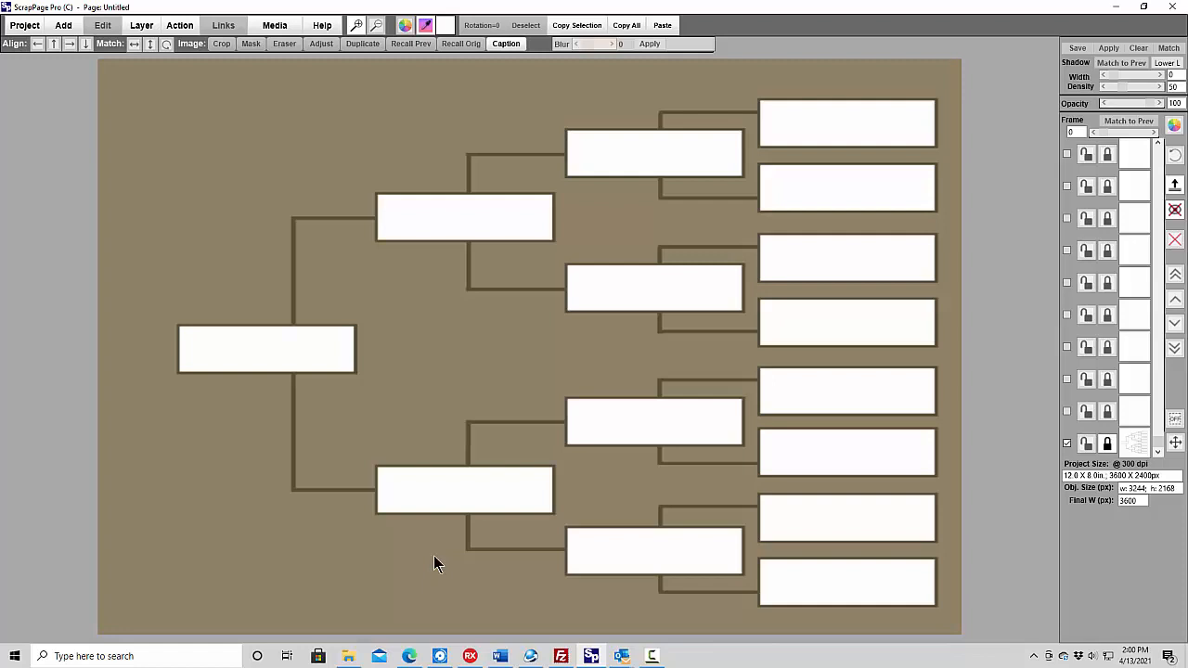
- Add a centred text box of about 715 x 165 px with the father's full name at size 42 in the upper second-generation cell
click(63, 26)
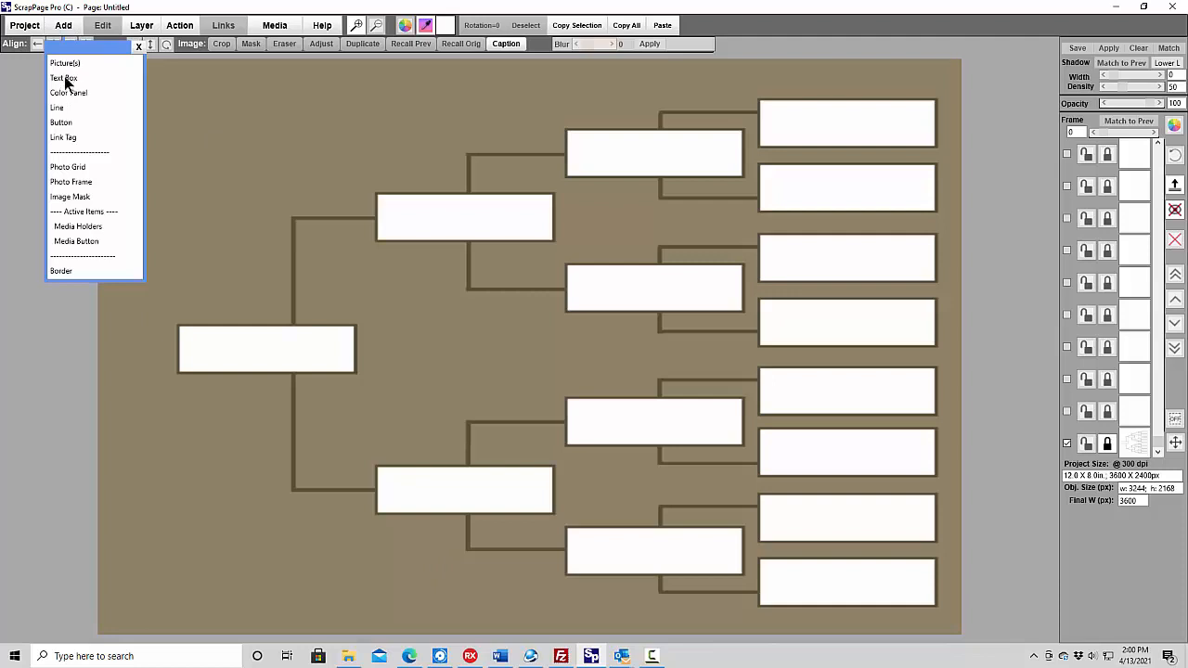
click(65, 78)
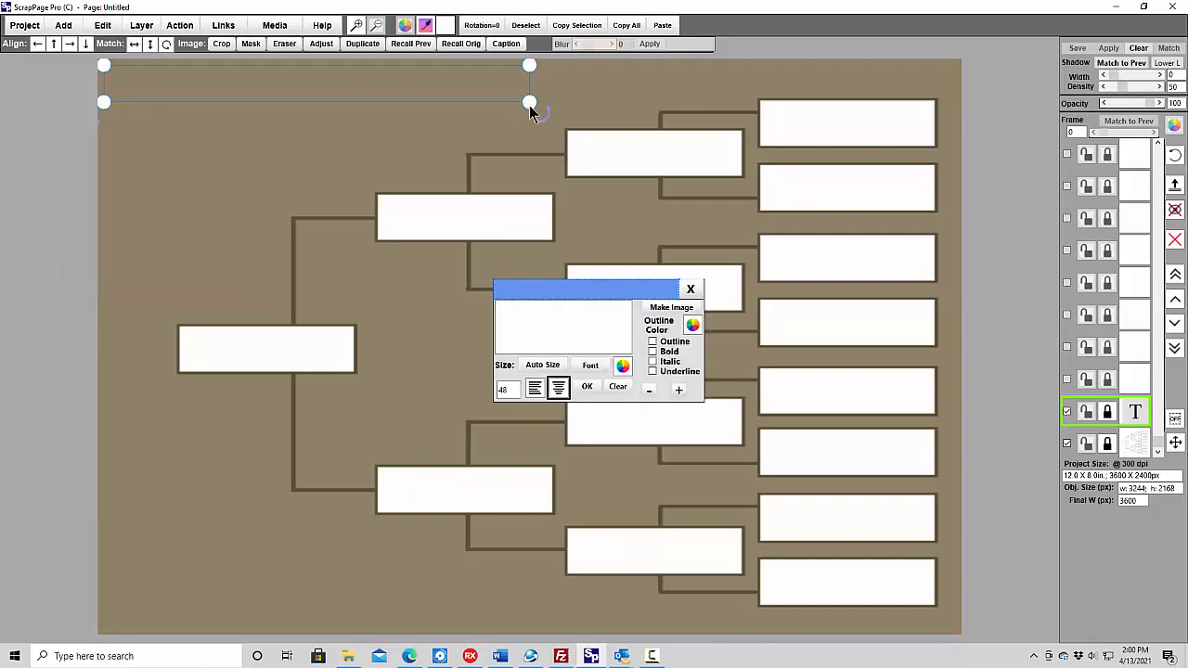
drag(529, 103, 549, 236)
click(529, 336)
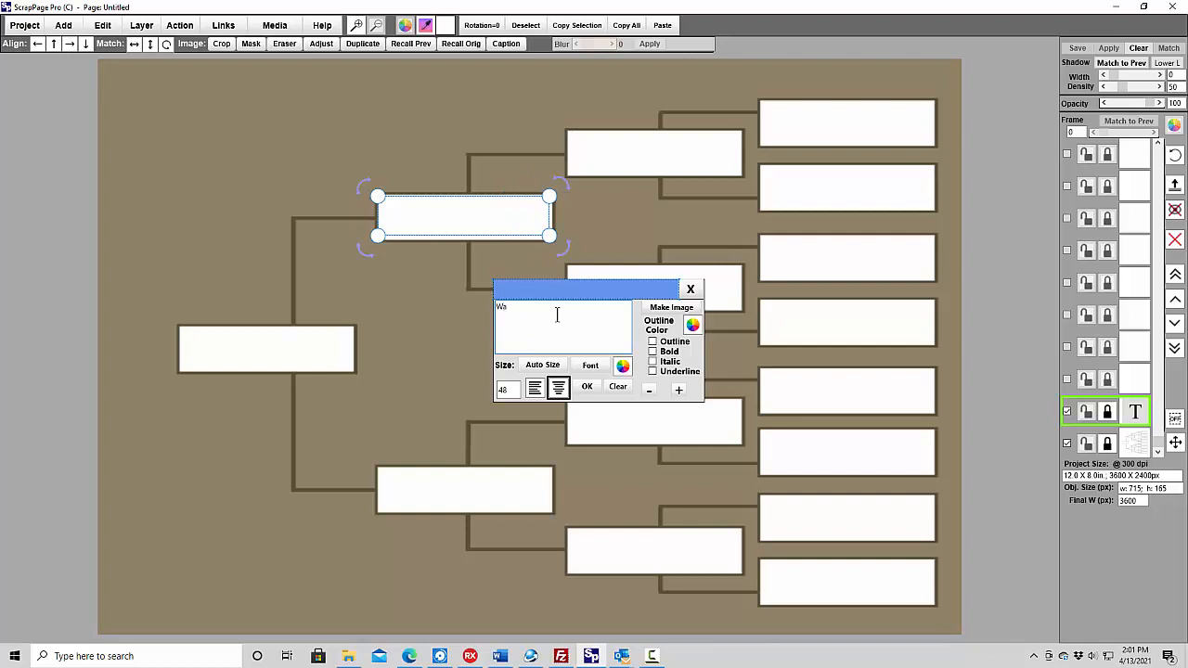
click(557, 388)
drag(464, 212, 464, 217)
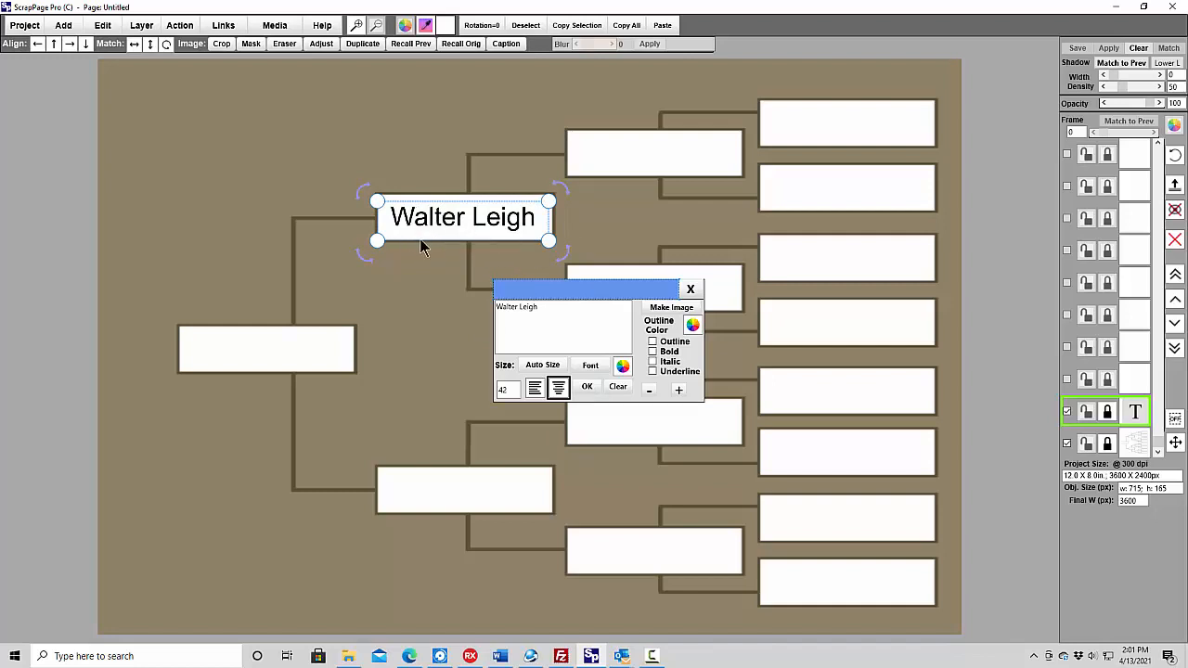
click(588, 389)
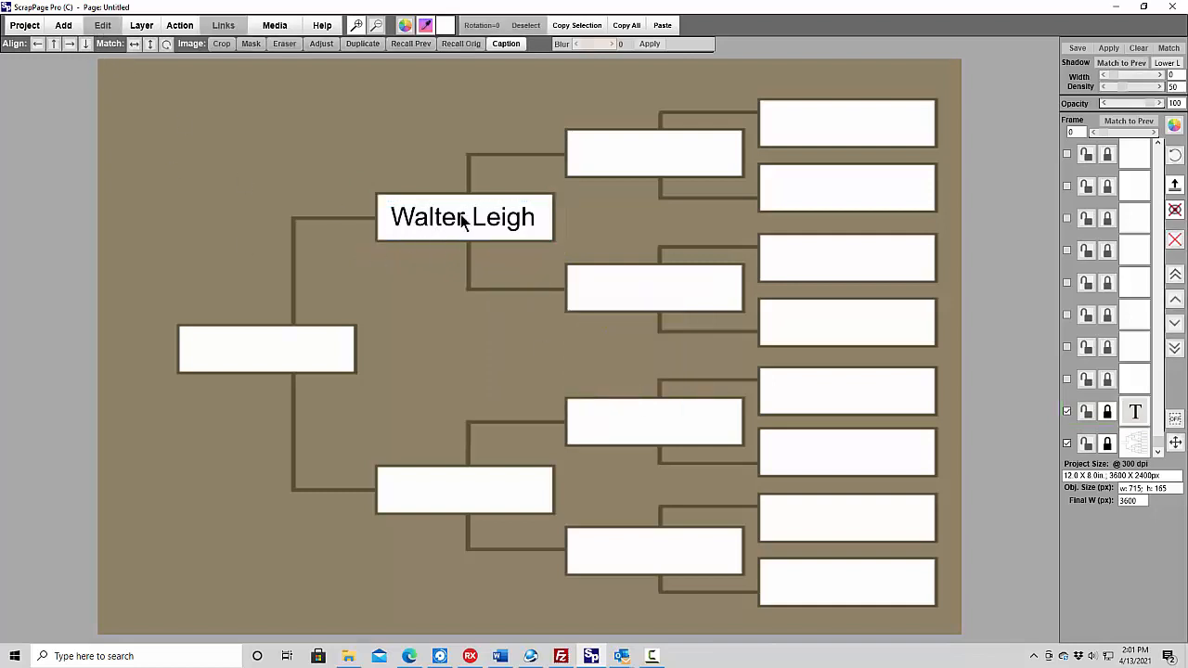
- Add the PhotoBtn.png button, shrink it to about 113 x 113 px and place it on the right edge of the named cell
click(63, 25)
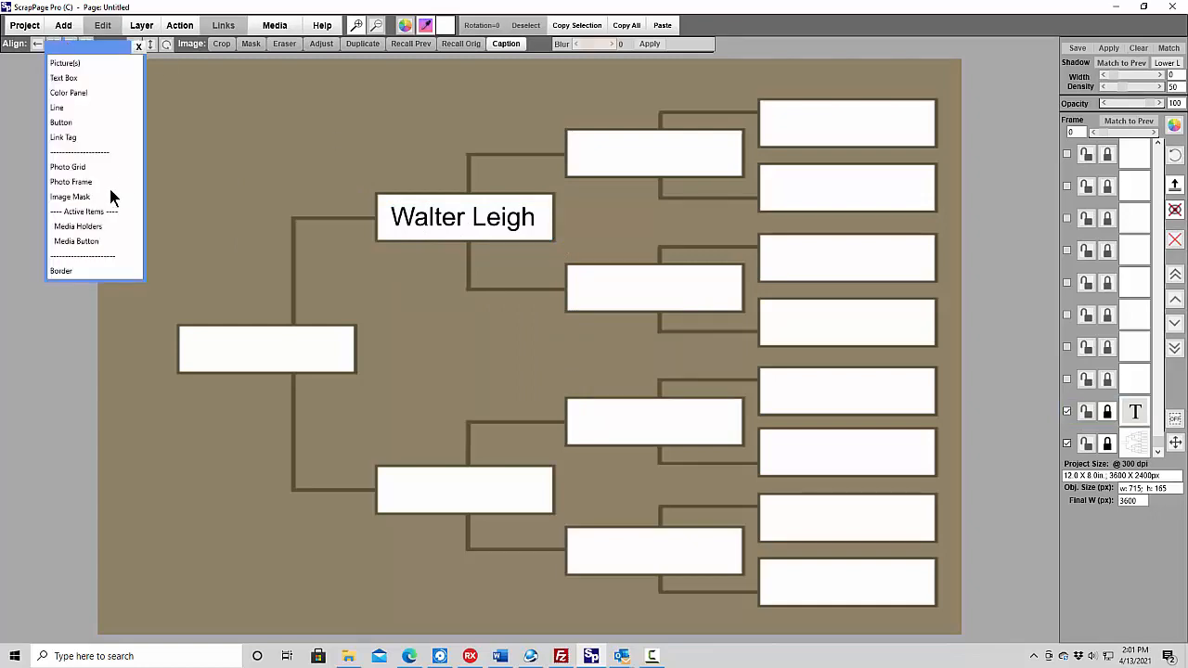
click(73, 123)
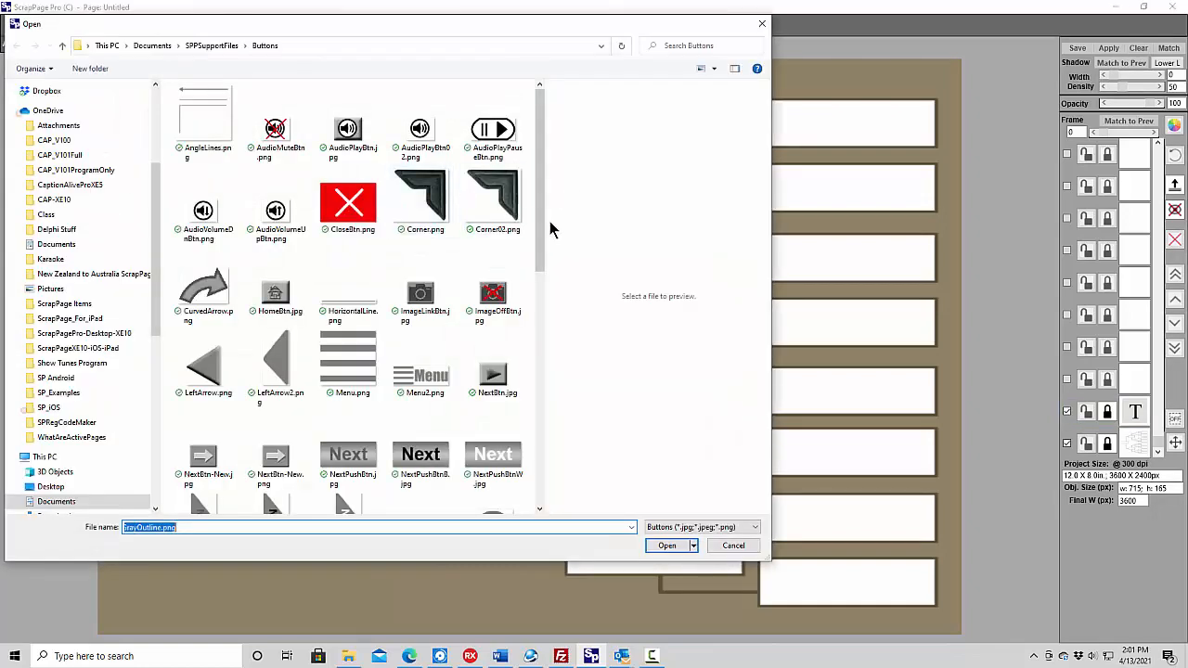
drag(543, 255, 545, 365)
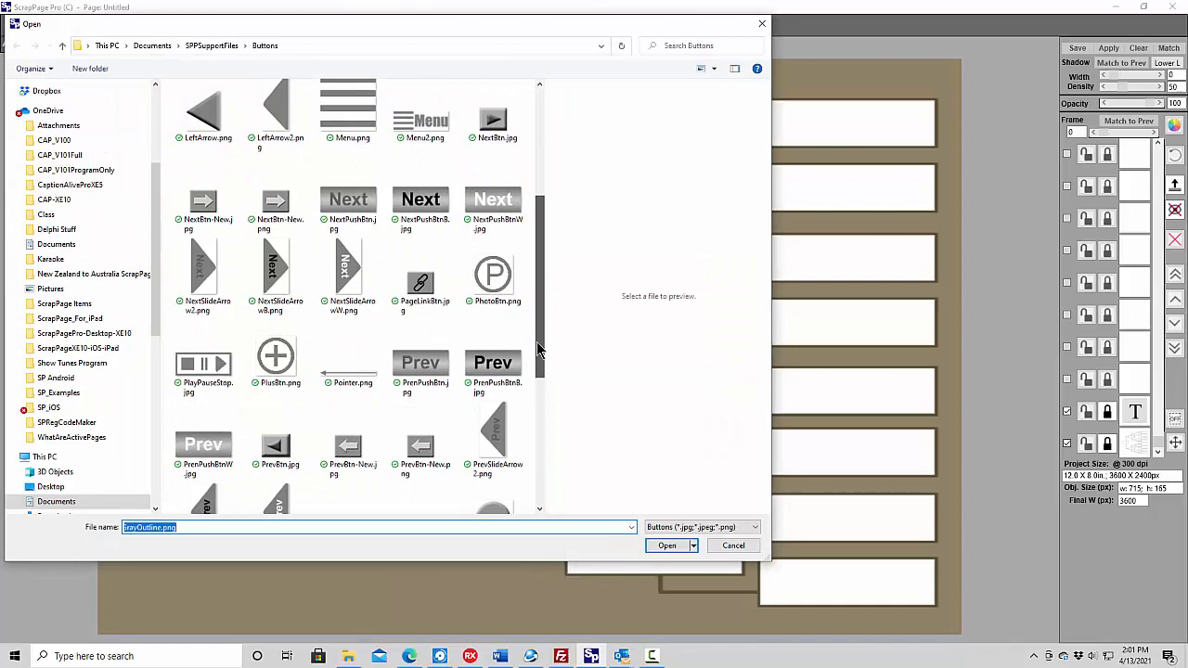
click(490, 274)
click(662, 548)
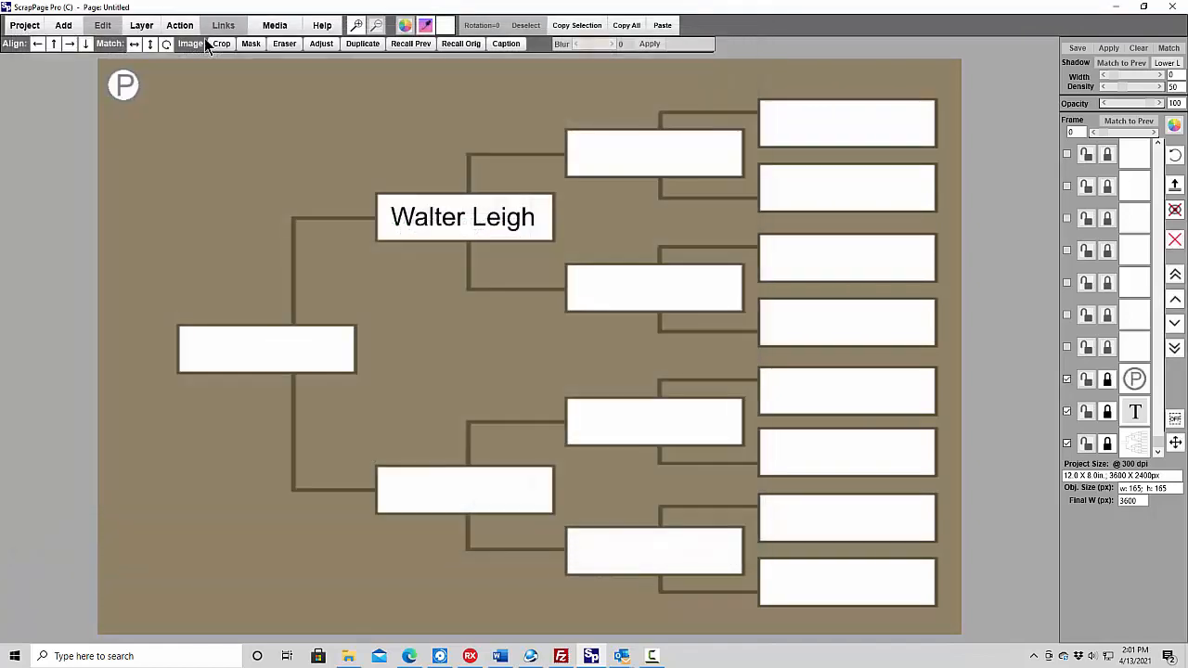
click(116, 89)
drag(152, 112, 557, 219)
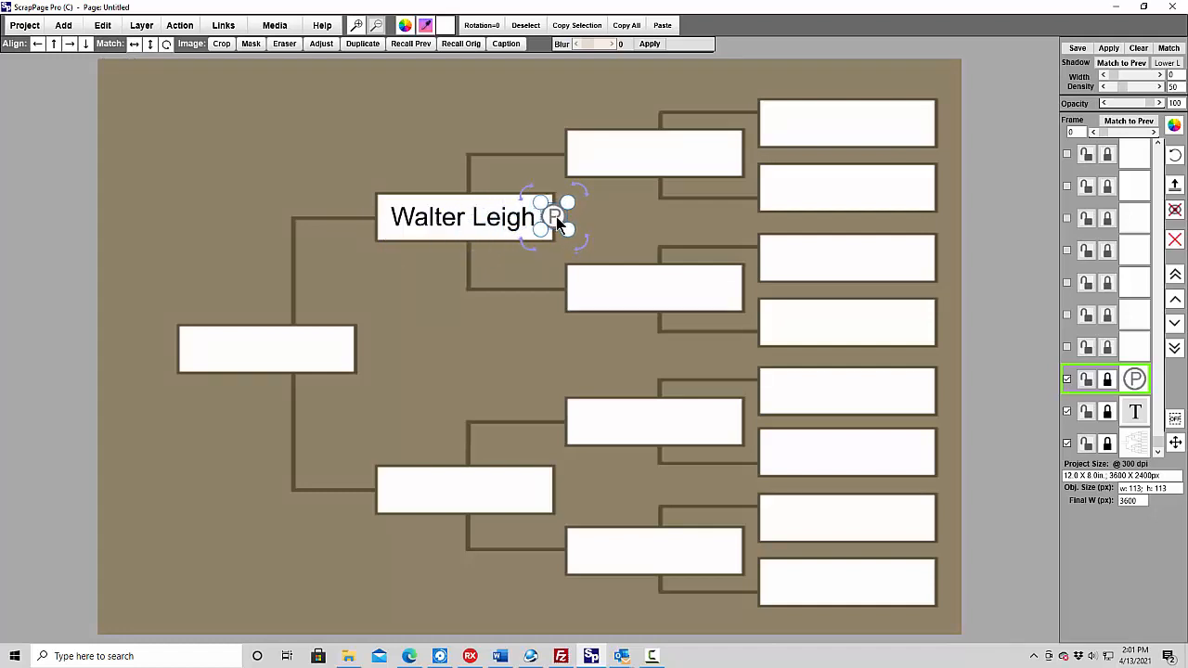
- Lock the family tree picture's layer so it cannot be selected on the page
click(409, 144)
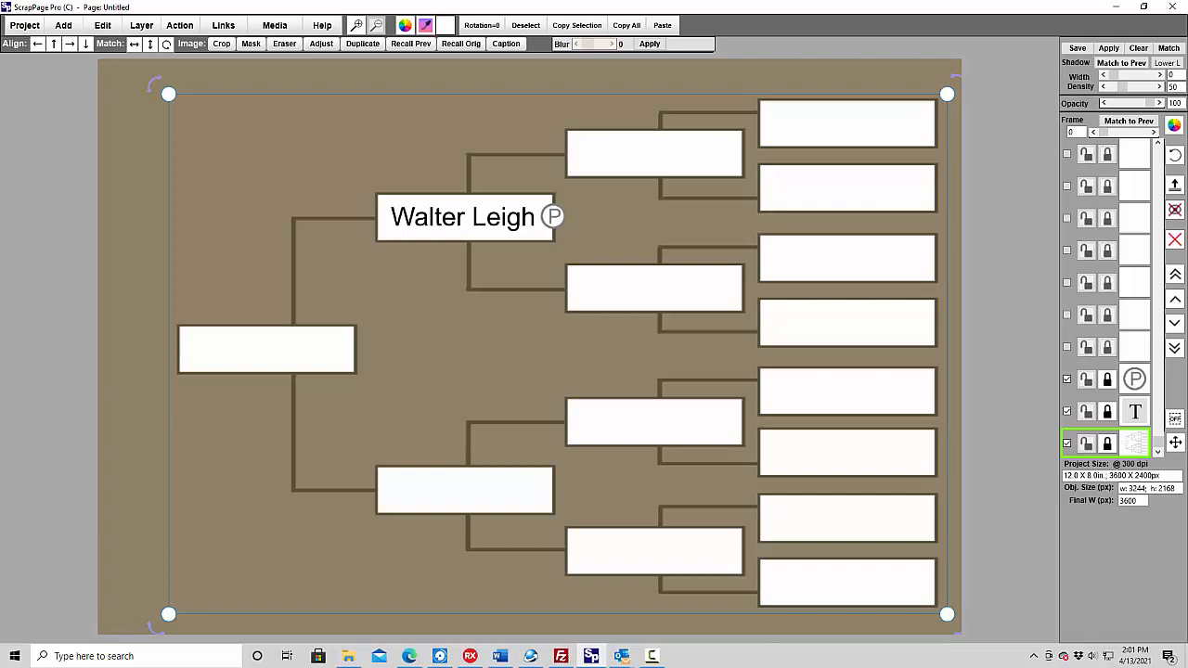
click(1109, 445)
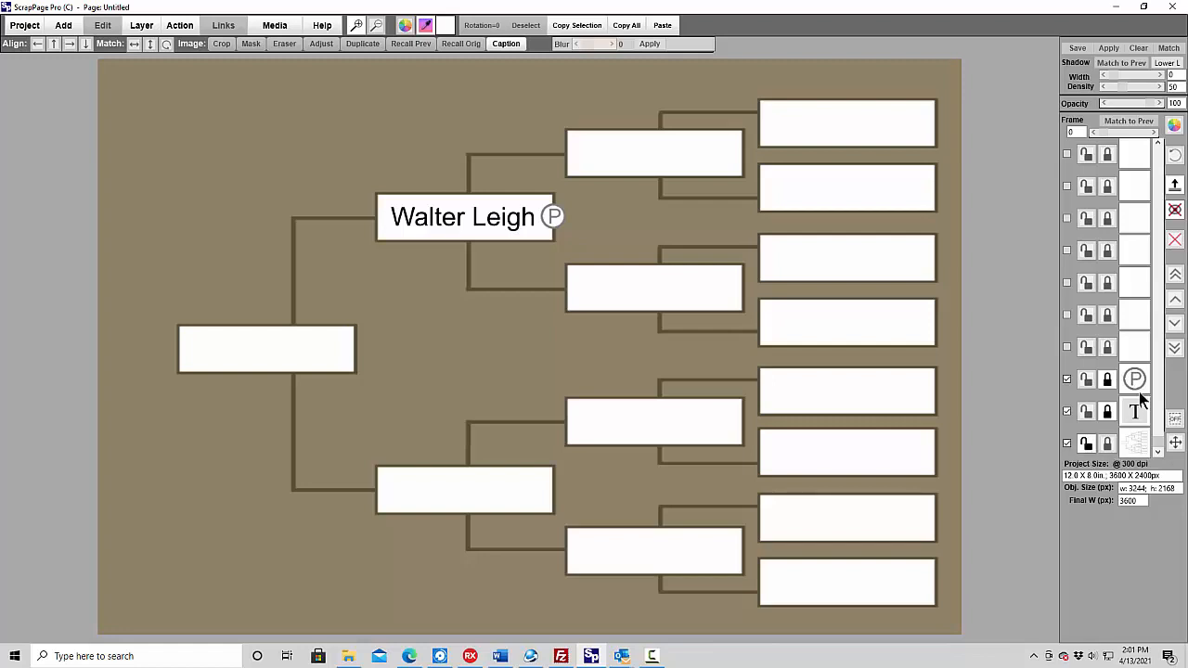
- Recolour the circled P photo button with the same saved dark brown as the tree outlines
click(1135, 380)
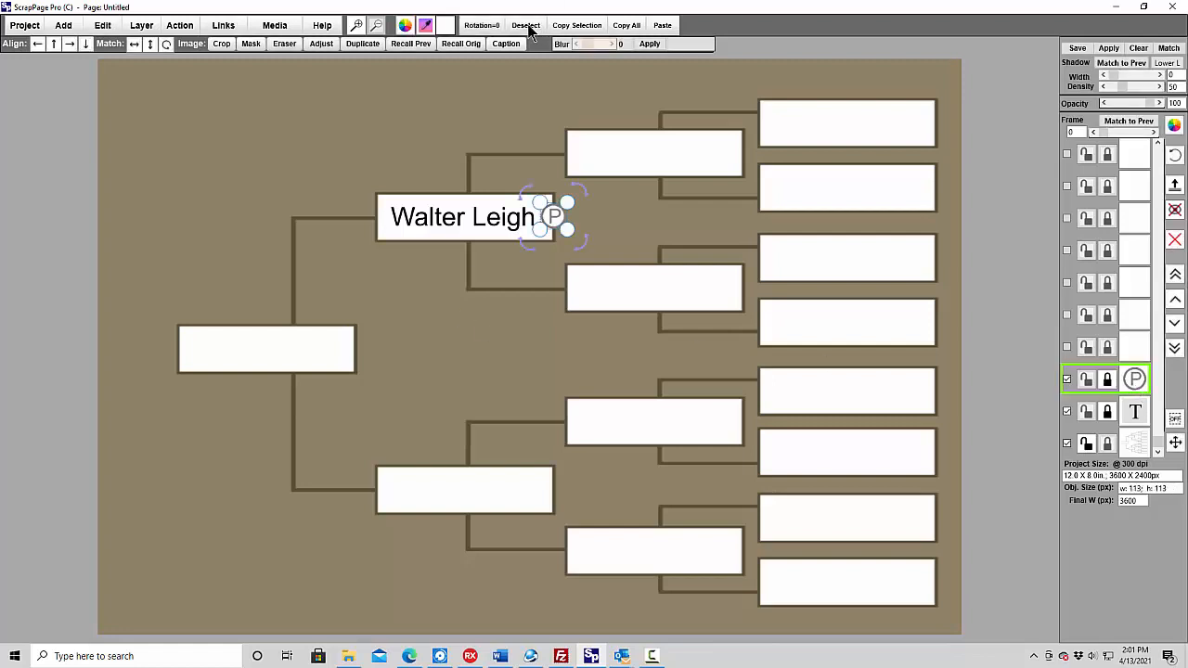
click(406, 26)
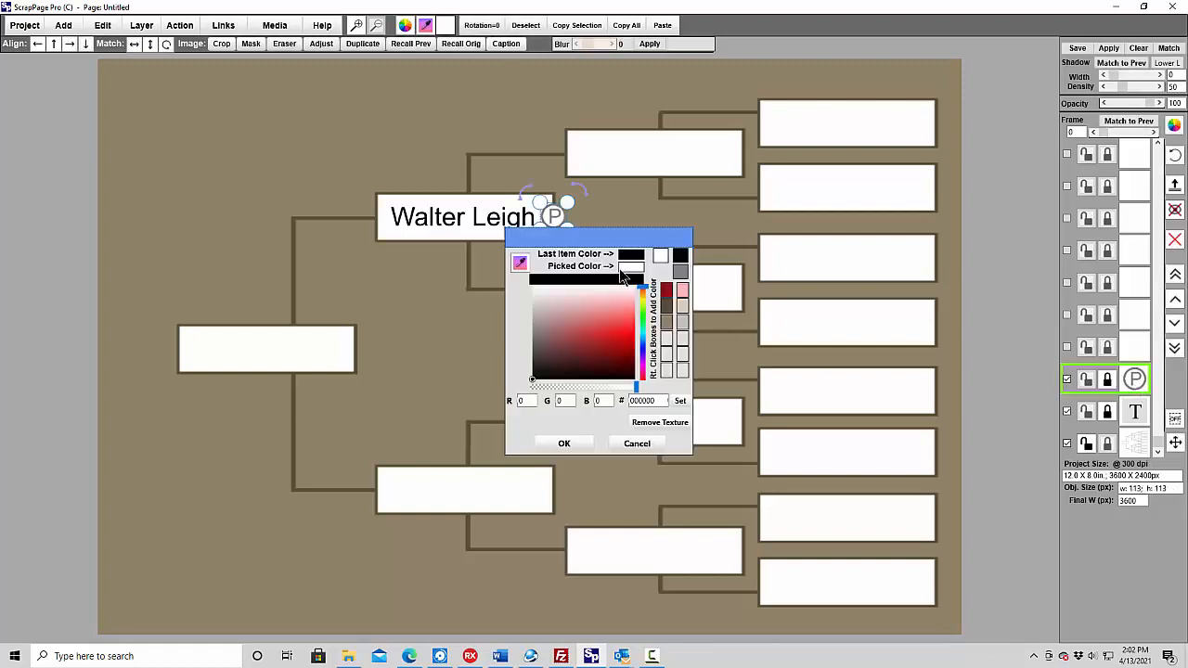
click(669, 306)
click(566, 443)
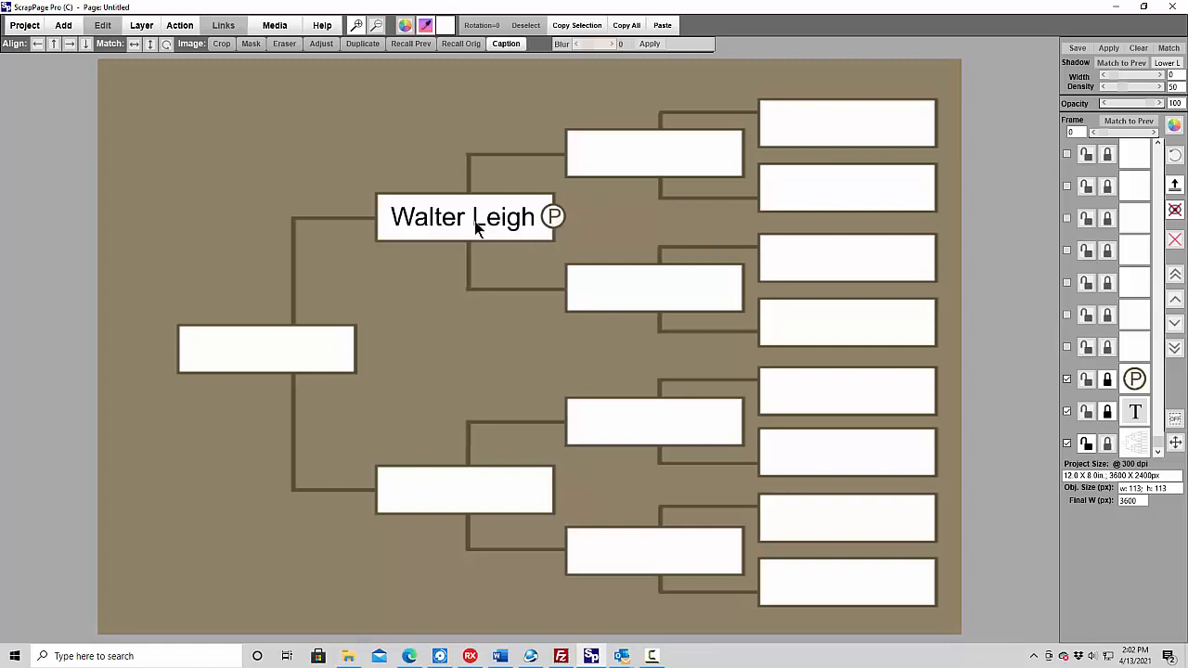
click(552, 216)
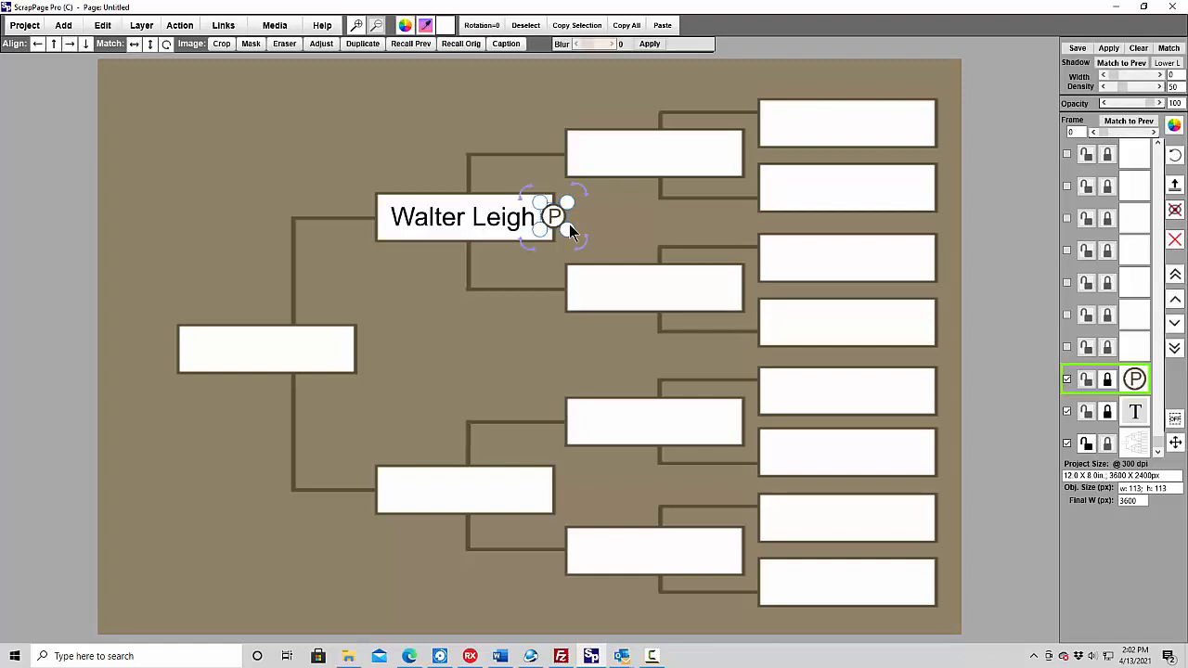
click(504, 120)
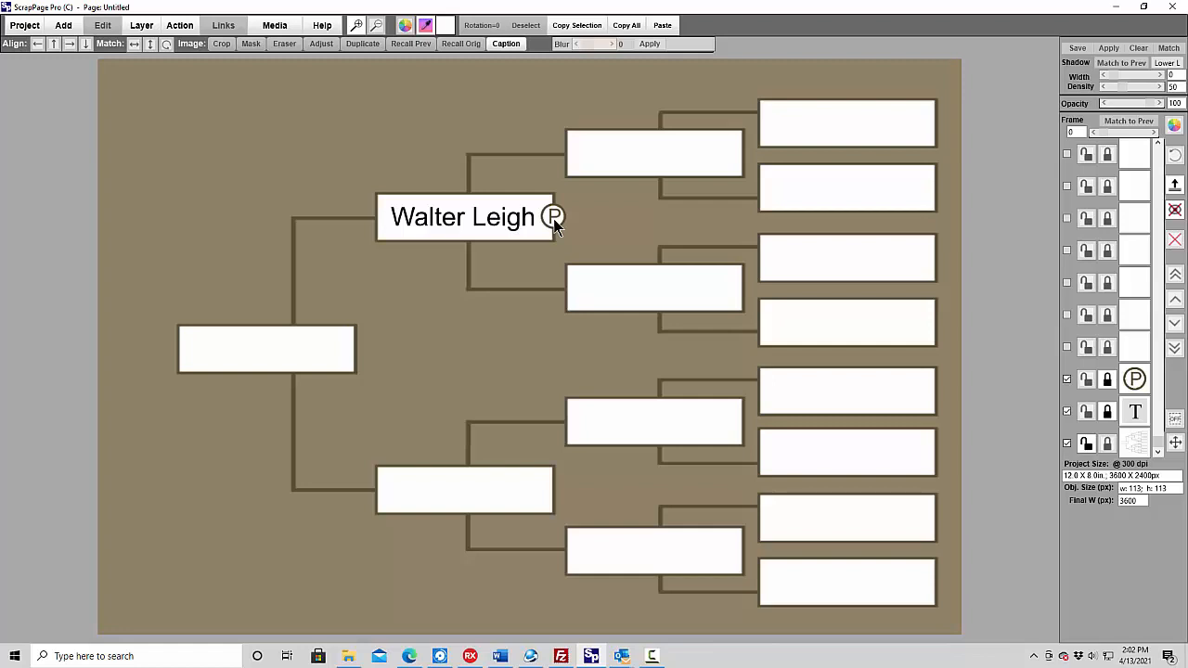
- Add a Photo Holder, enlarge it to about 1748 x 2211 px and position it over the middle of the family tree
click(64, 27)
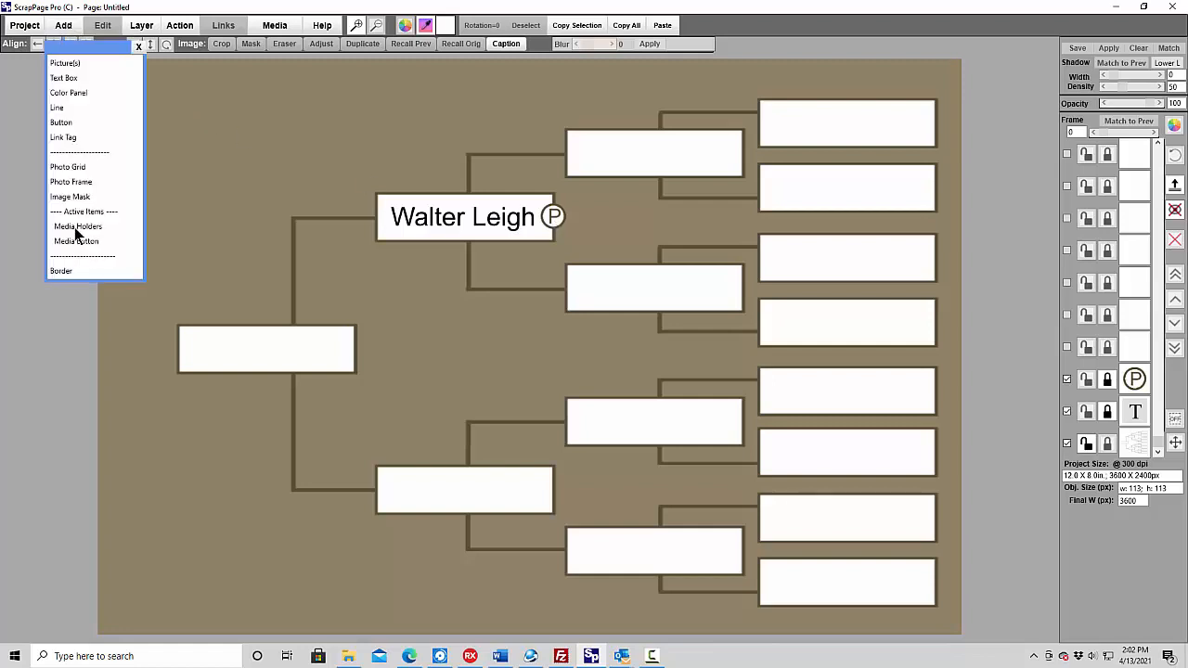
click(74, 227)
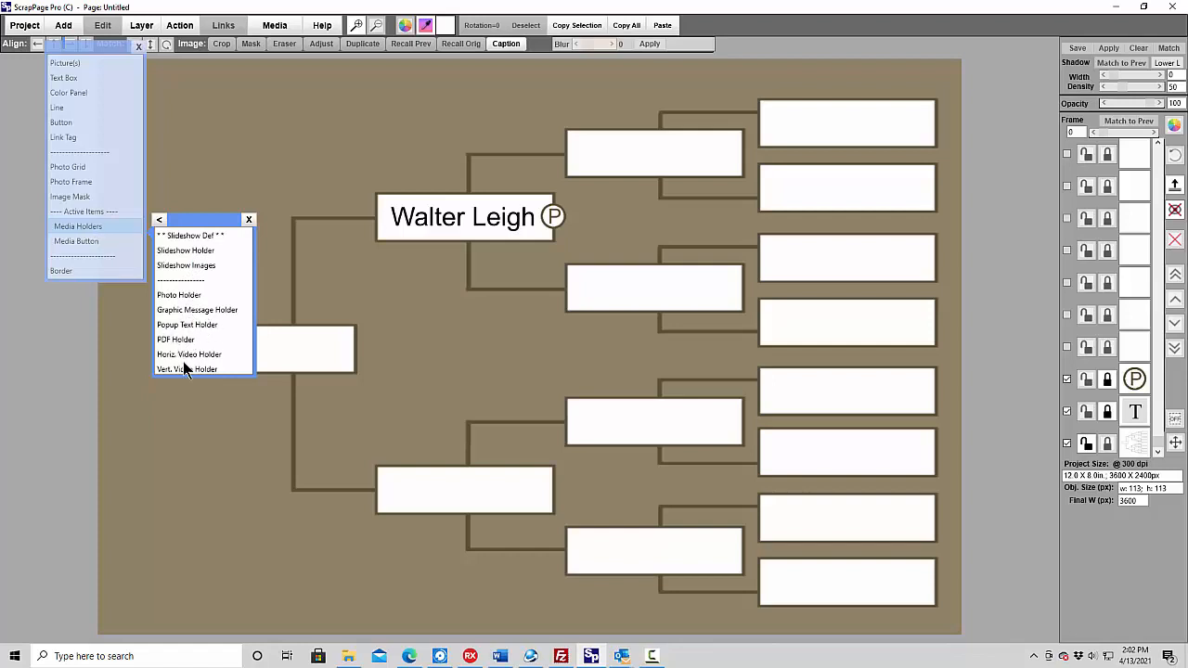
click(176, 297)
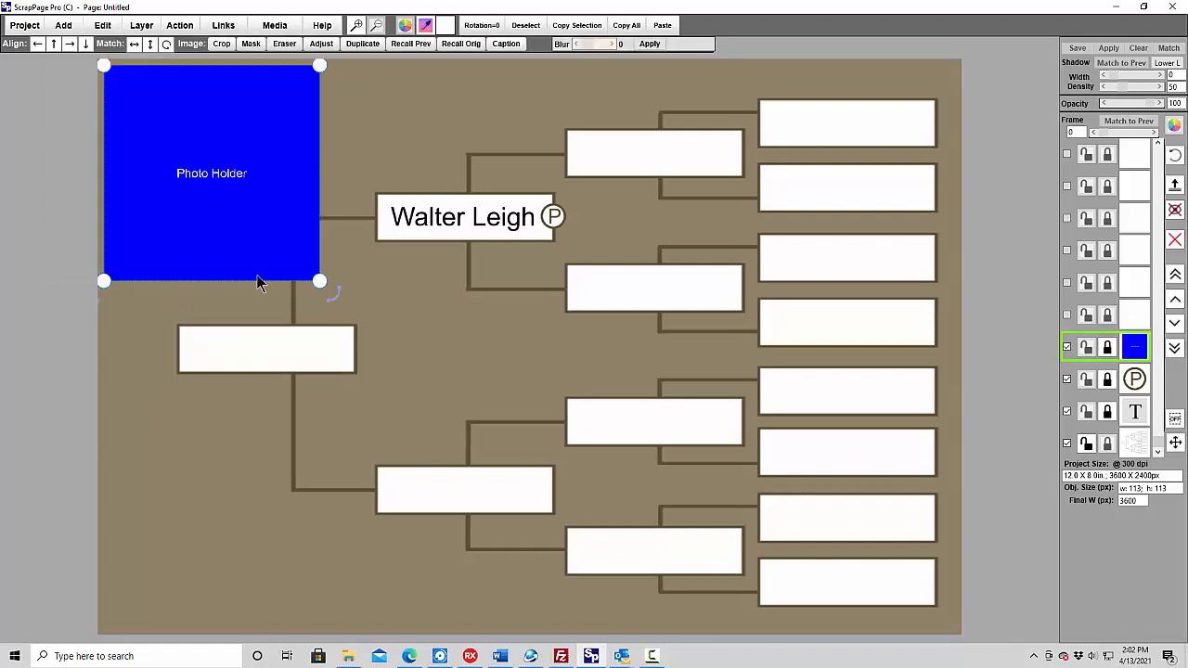
drag(320, 281, 500, 591)
drag(360, 405, 581, 417)
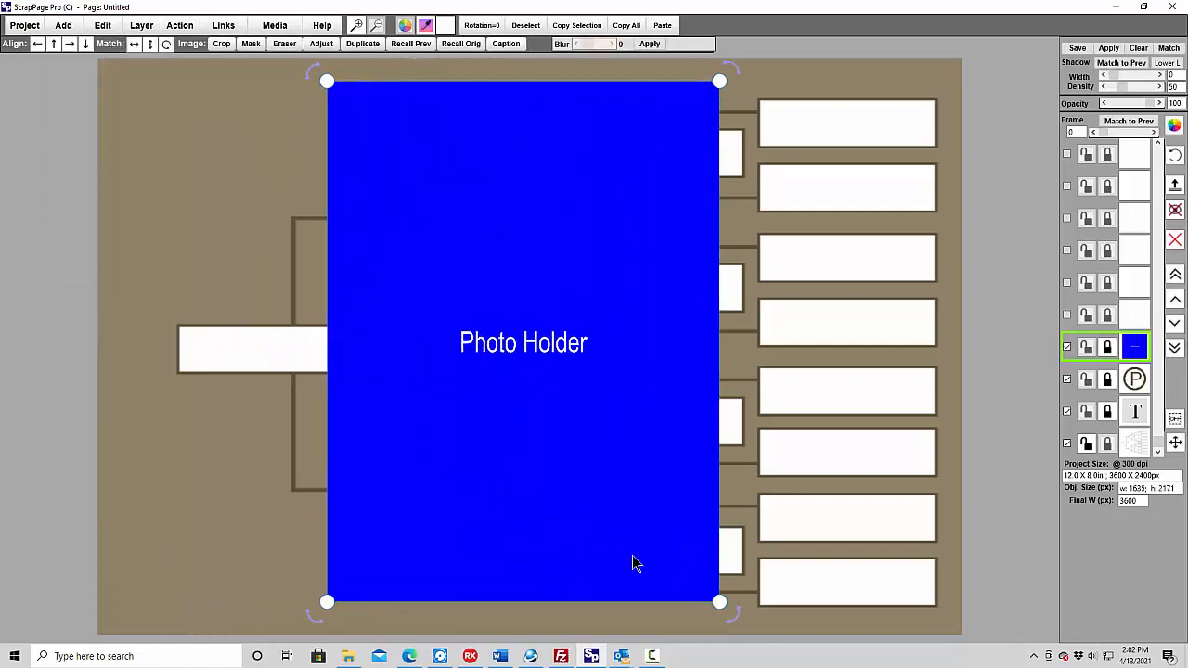
drag(725, 608, 748, 615)
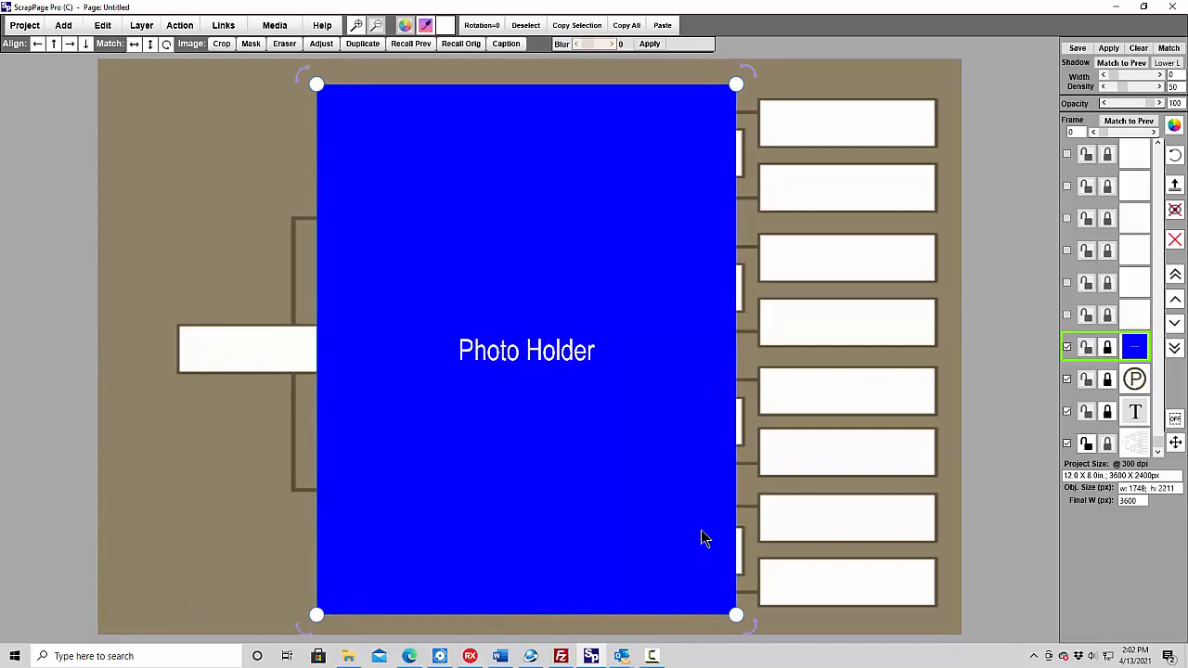
click(185, 549)
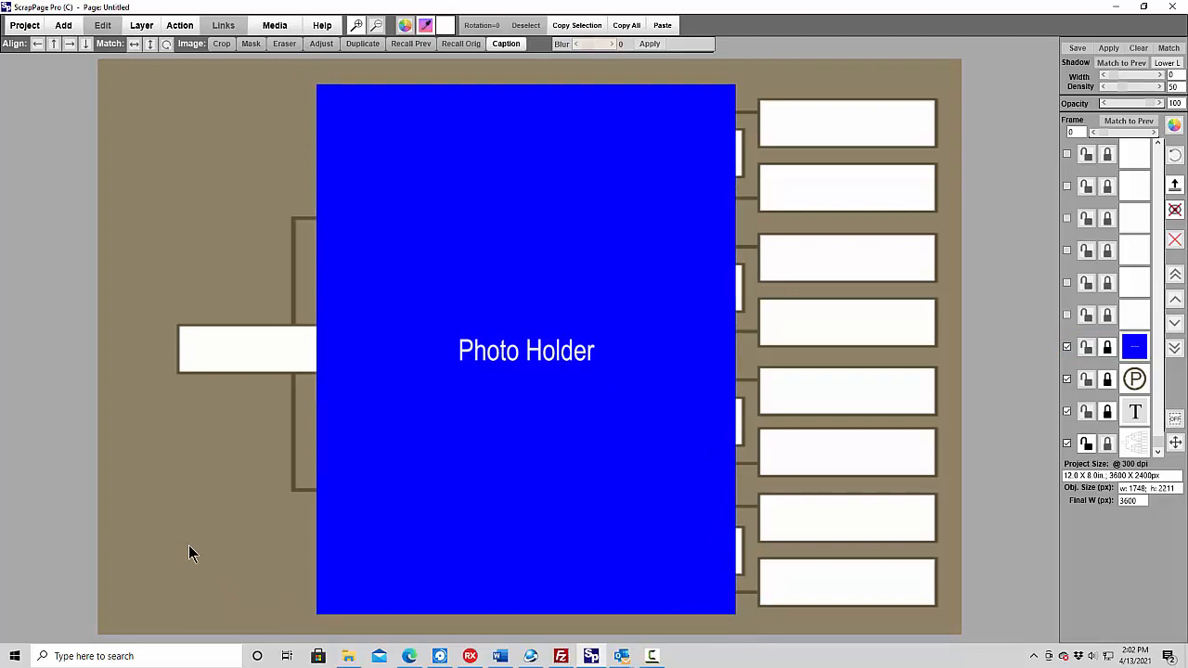
- Hide the blue Photo Holder's layer on the page
click(1067, 347)
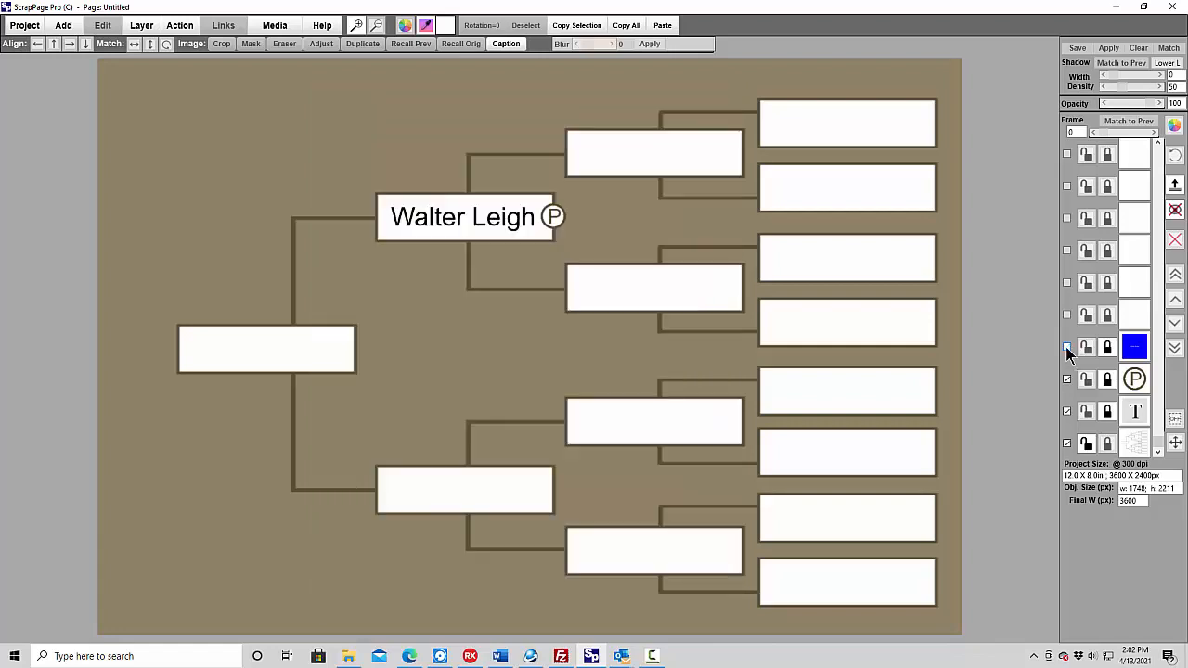
click(1067, 348)
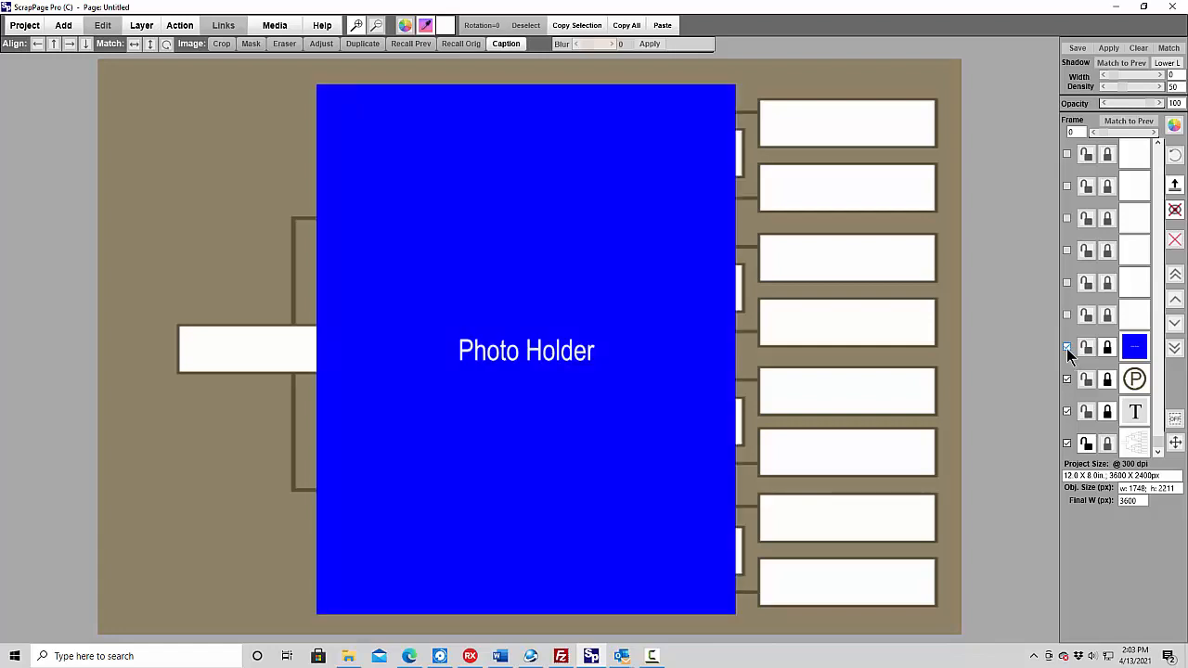
click(1066, 348)
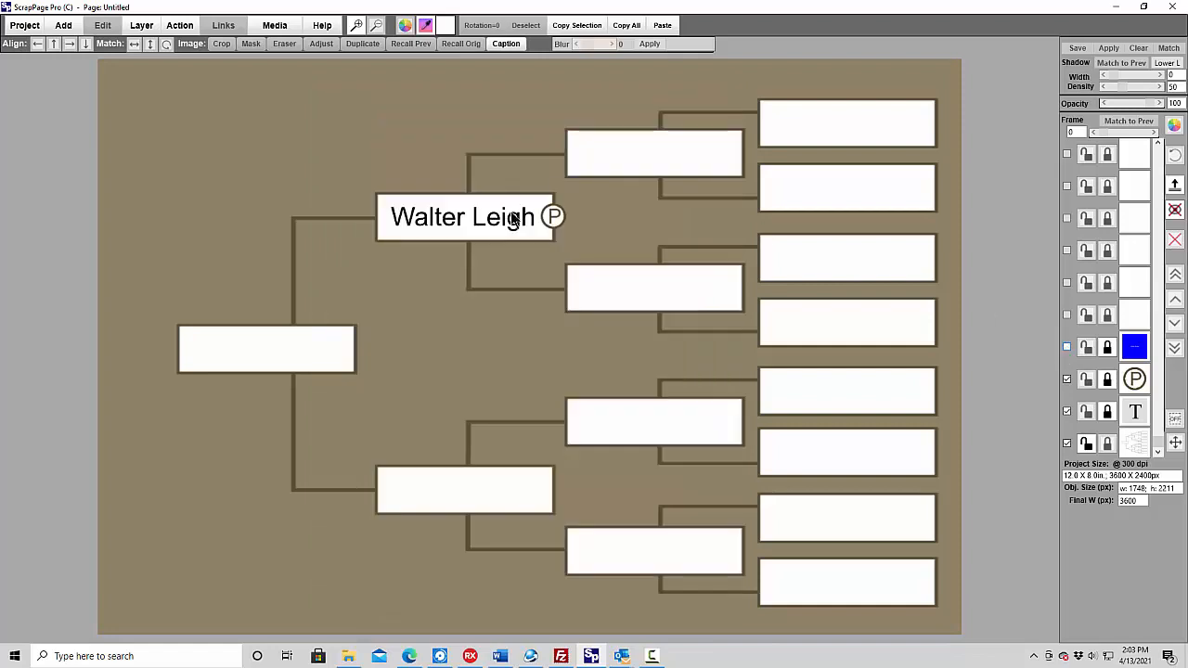
- Link the P button to a popup photo using the father's headshot from the family folder under Genealogy, upscaled to fit the holder
click(554, 219)
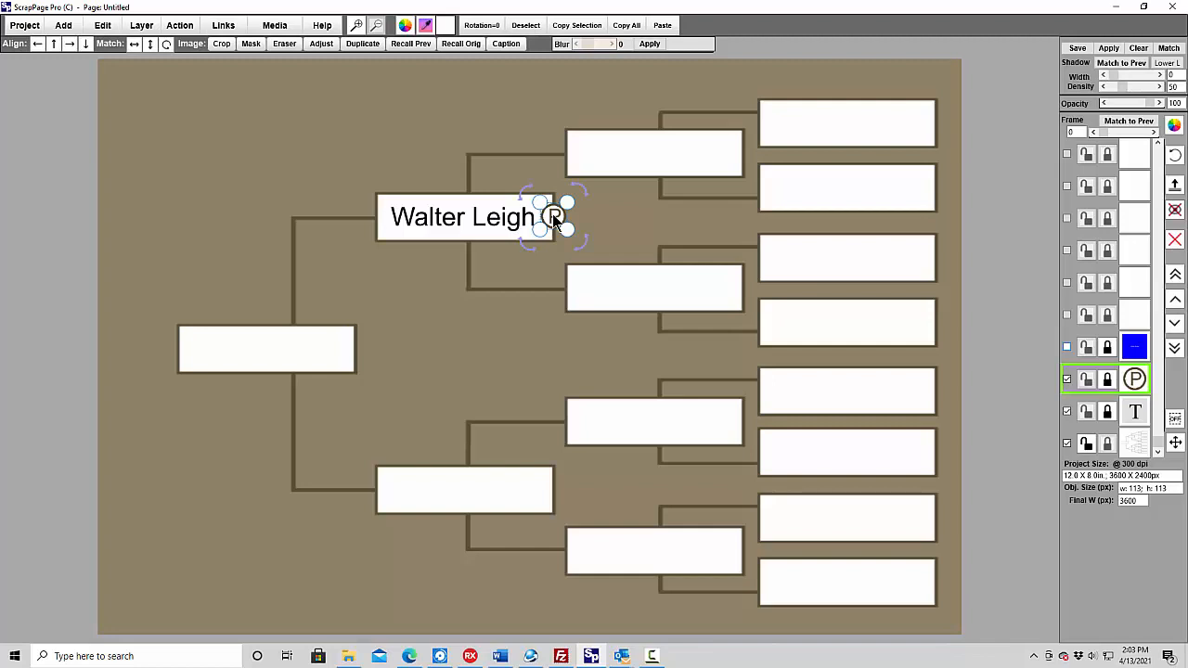
click(225, 26)
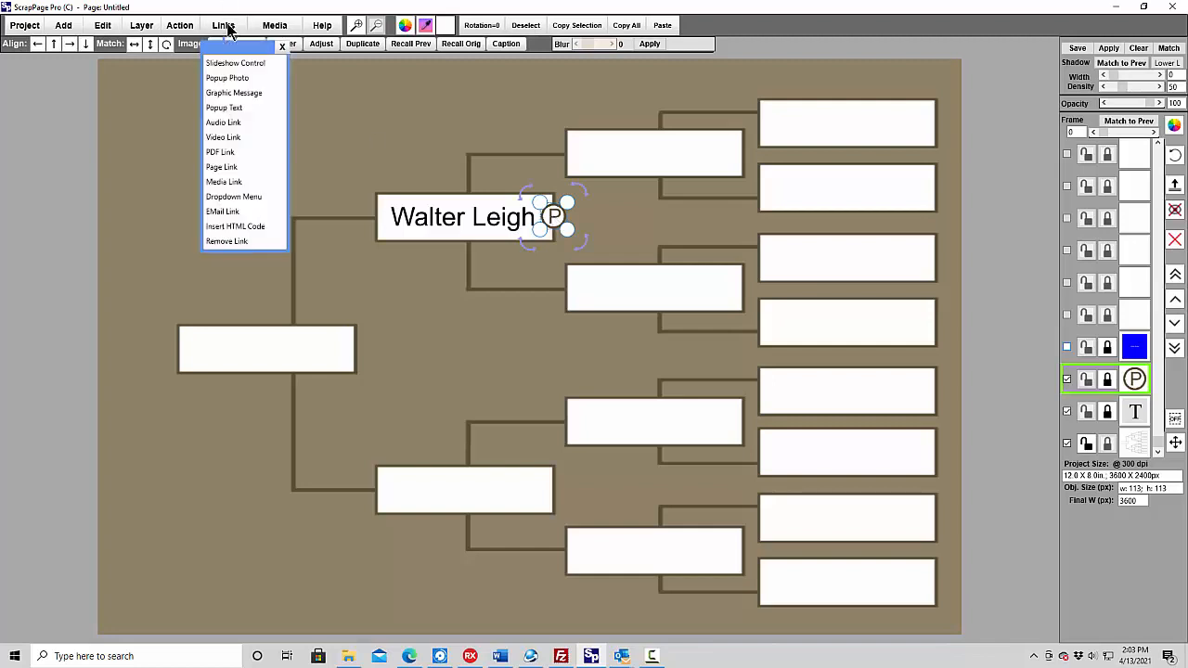
click(225, 78)
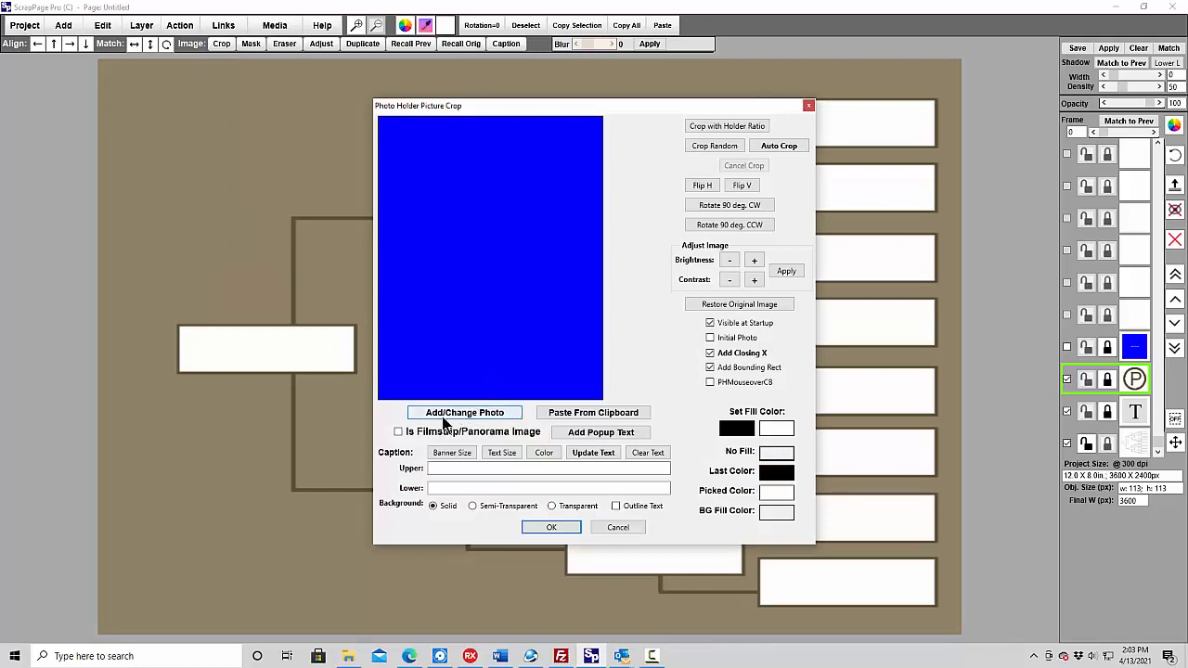
click(465, 413)
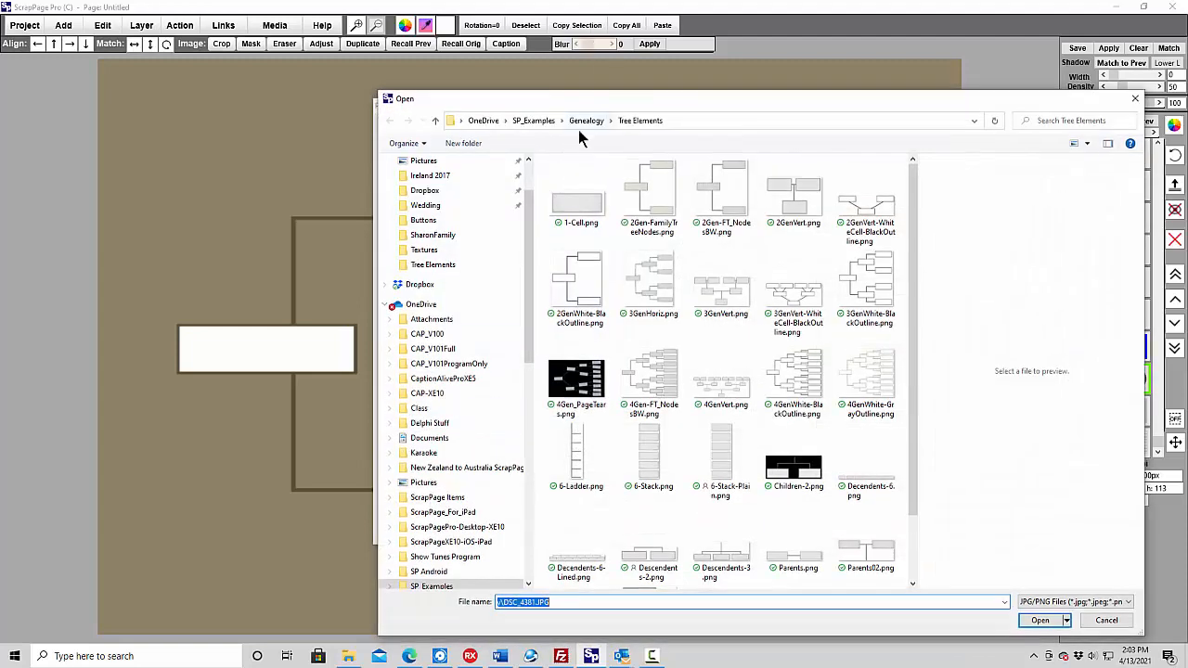
click(552, 123)
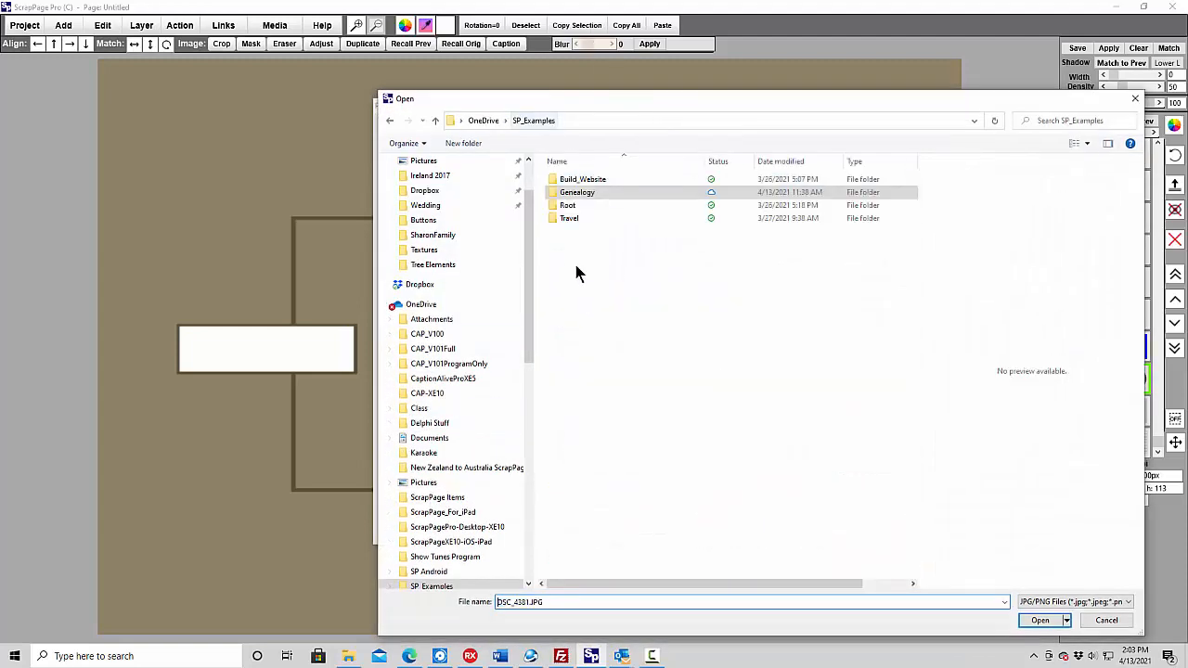
double_click(578, 193)
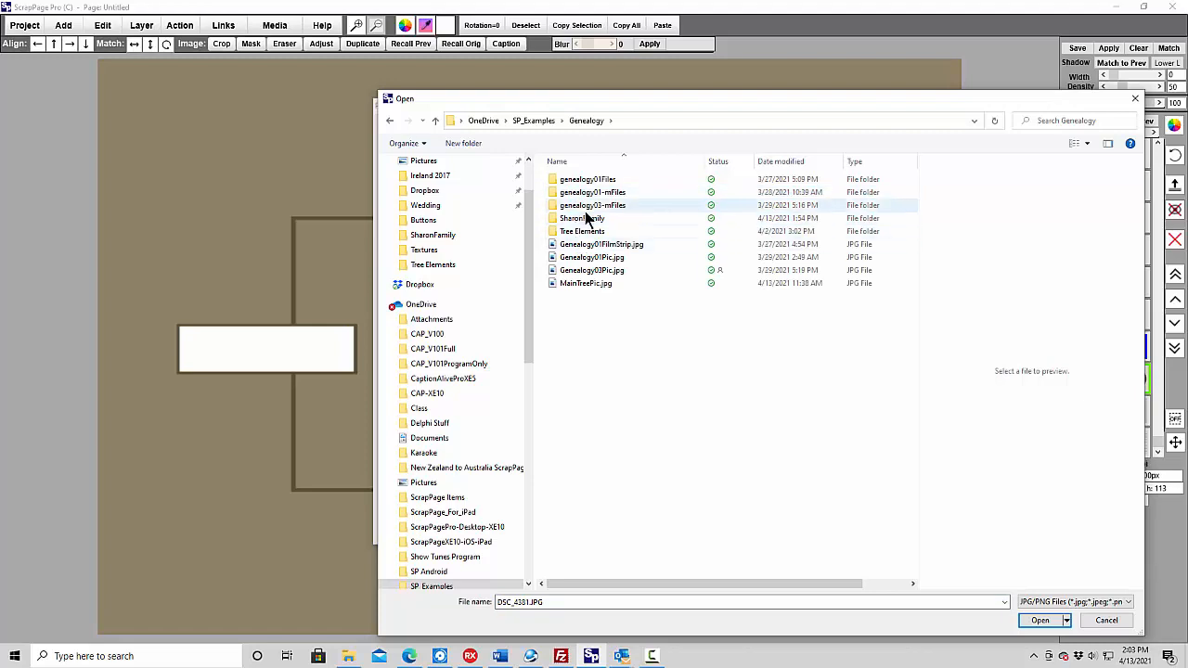
double_click(582, 219)
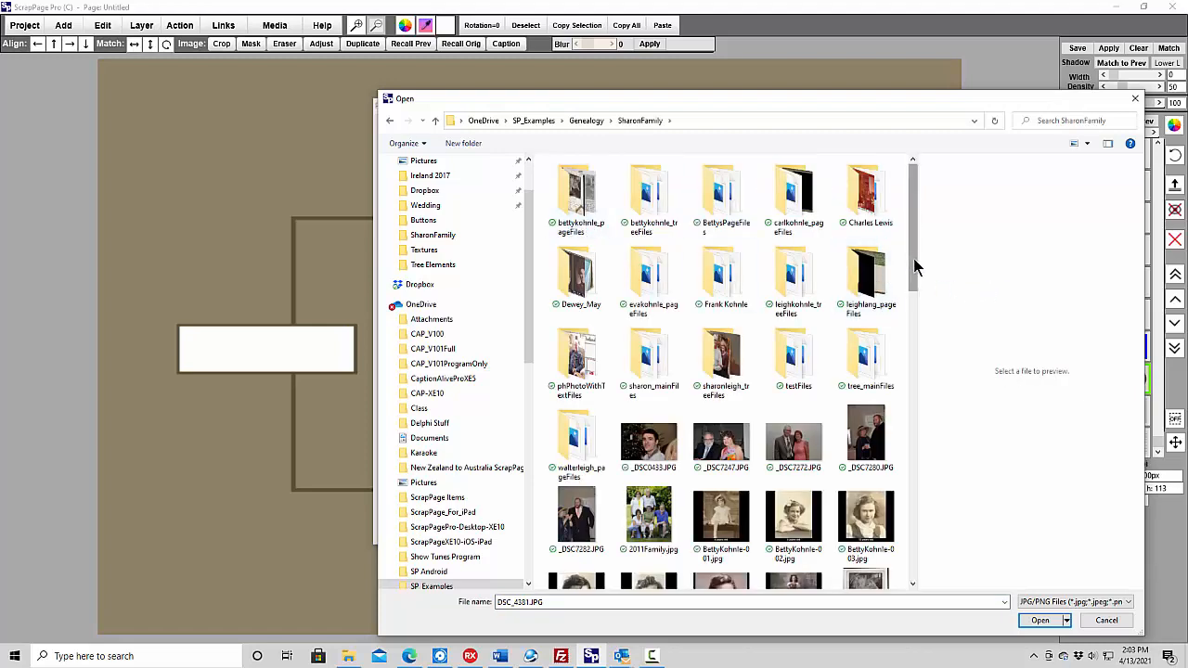
drag(913, 259, 941, 511)
click(647, 563)
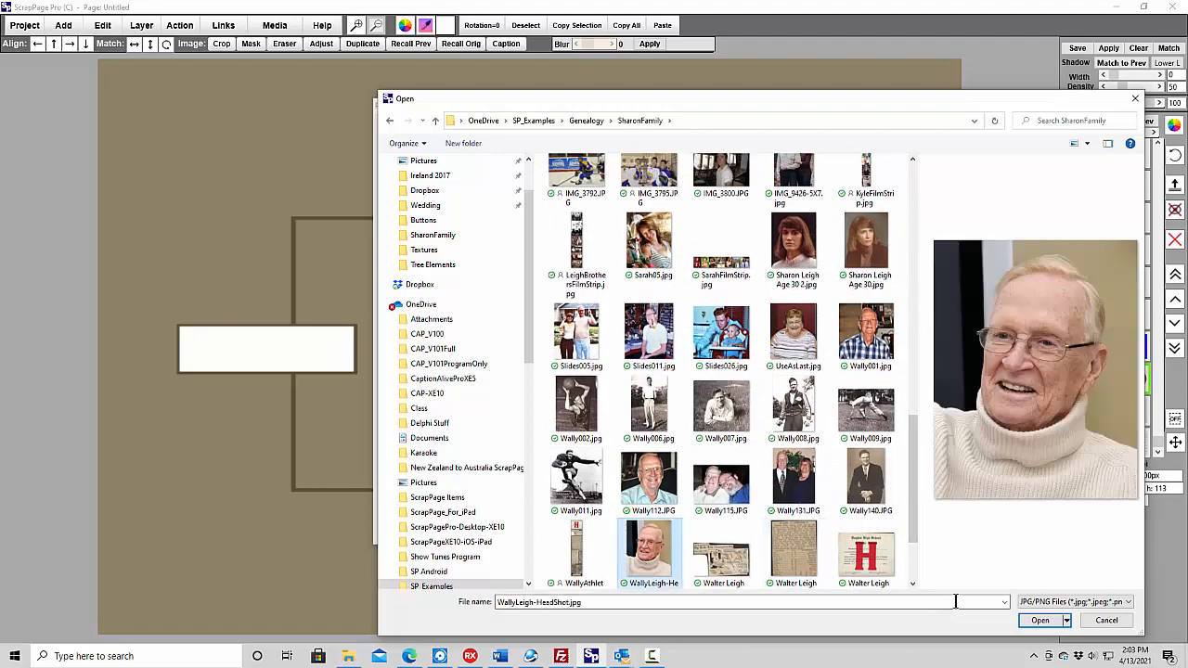
click(1039, 620)
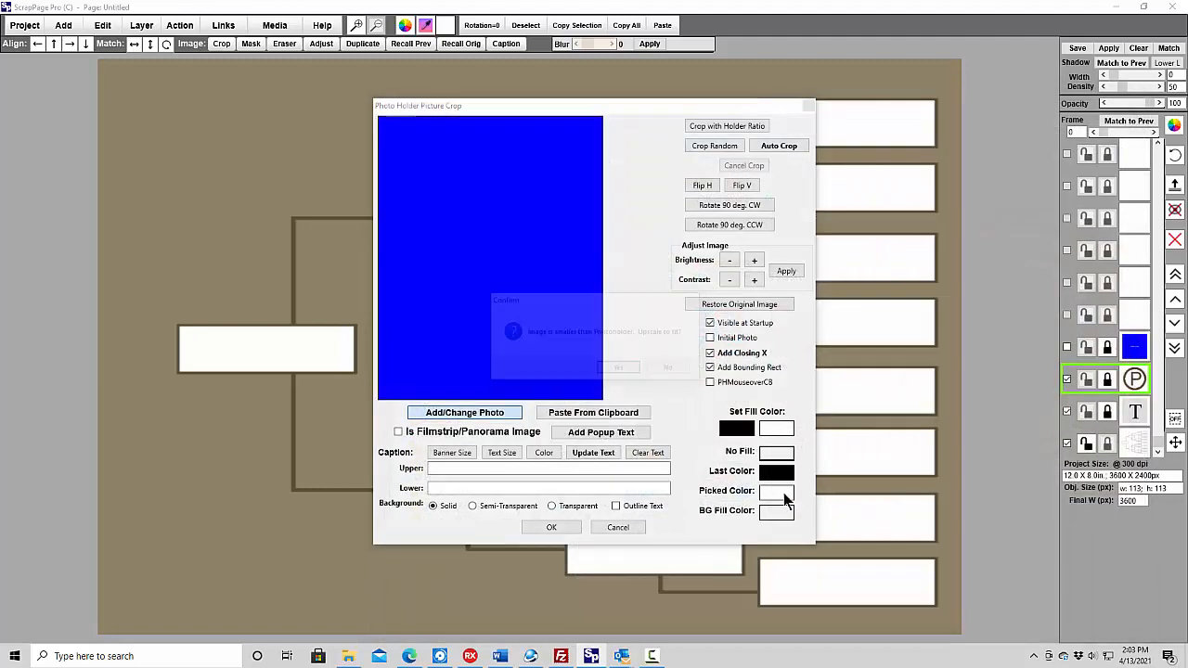
click(621, 370)
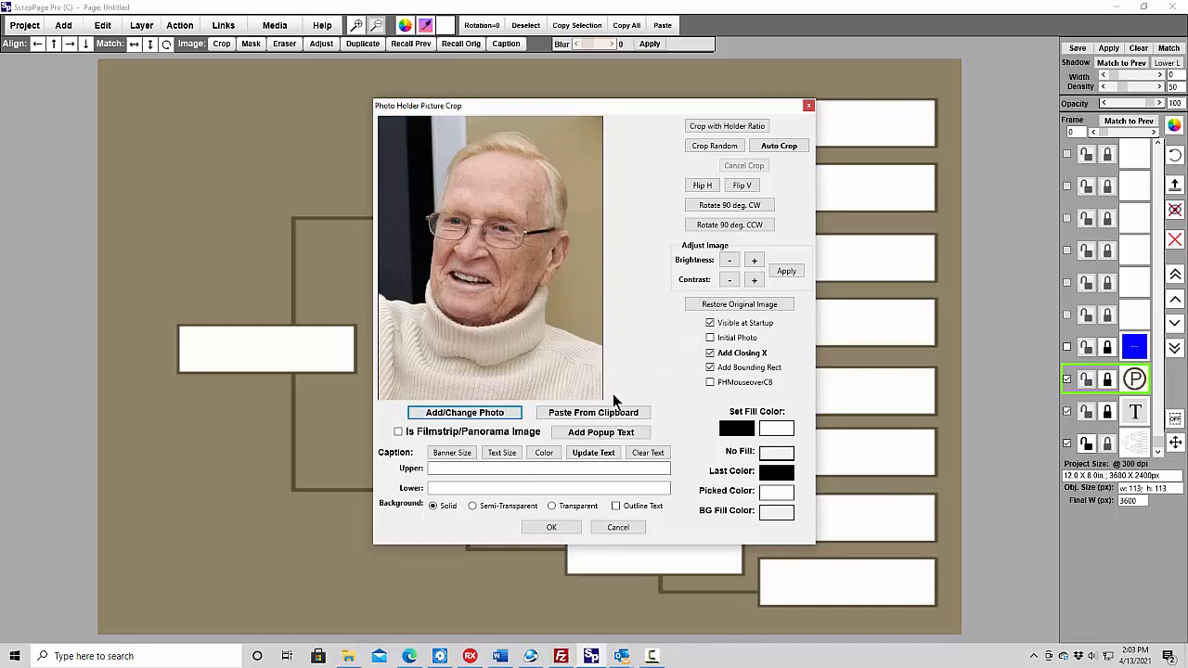
click(548, 527)
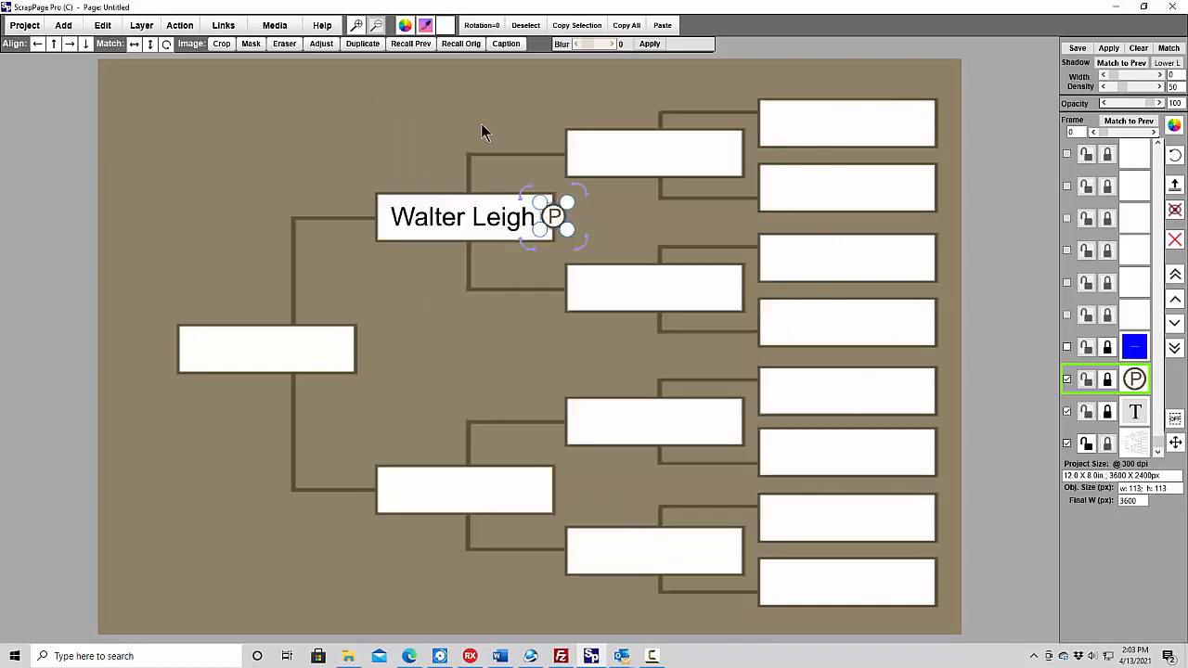
- Turn off Visible at Startup in the P button's popup photo settings
click(275, 31)
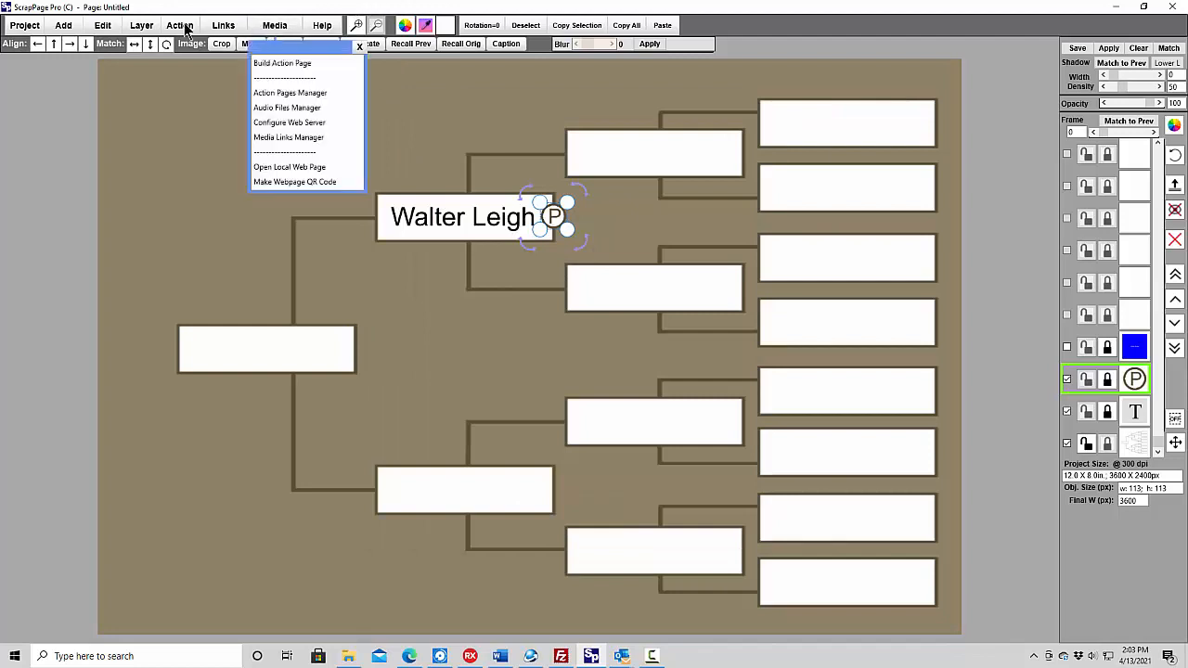
click(223, 28)
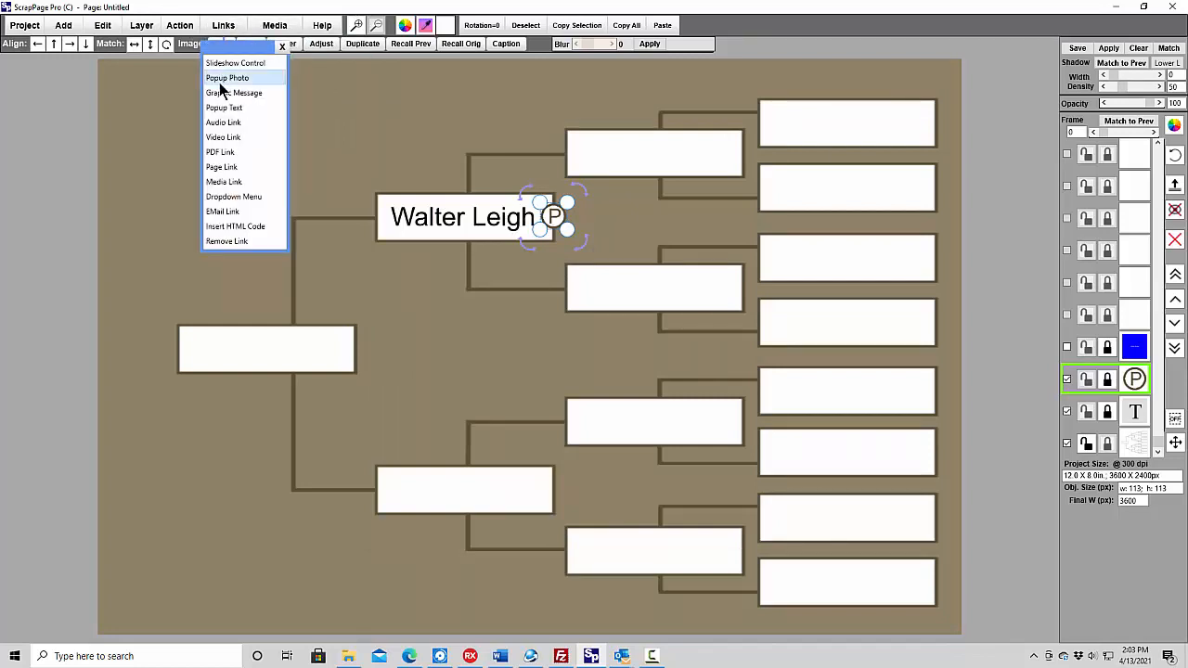
click(224, 78)
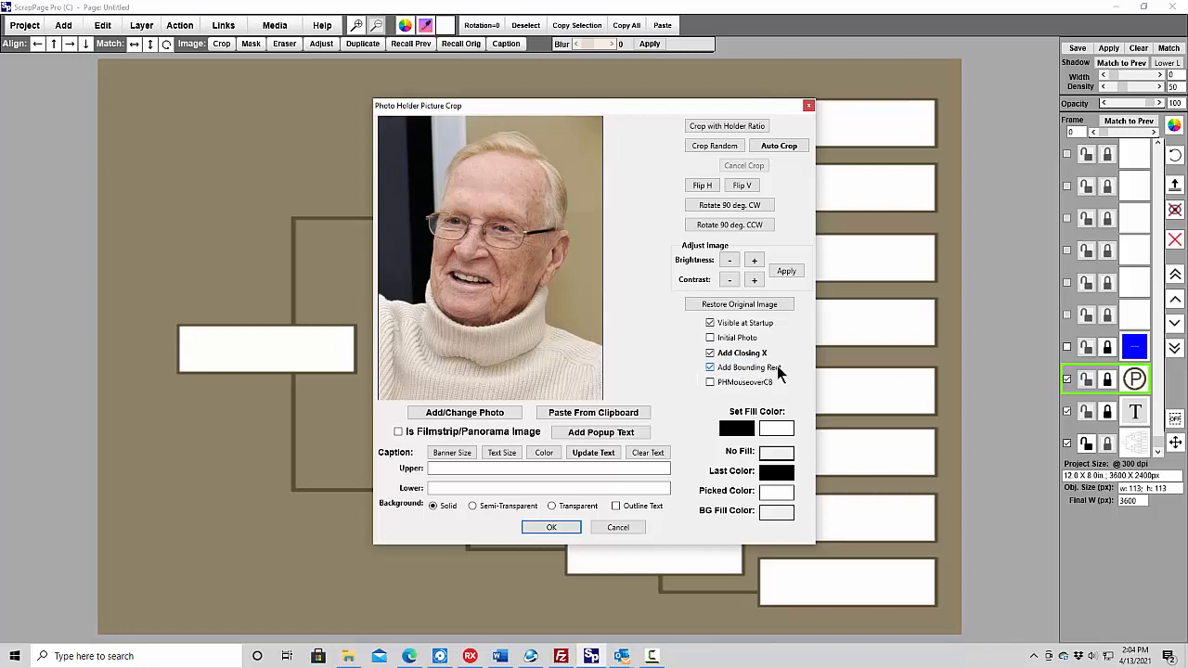
click(710, 324)
click(548, 527)
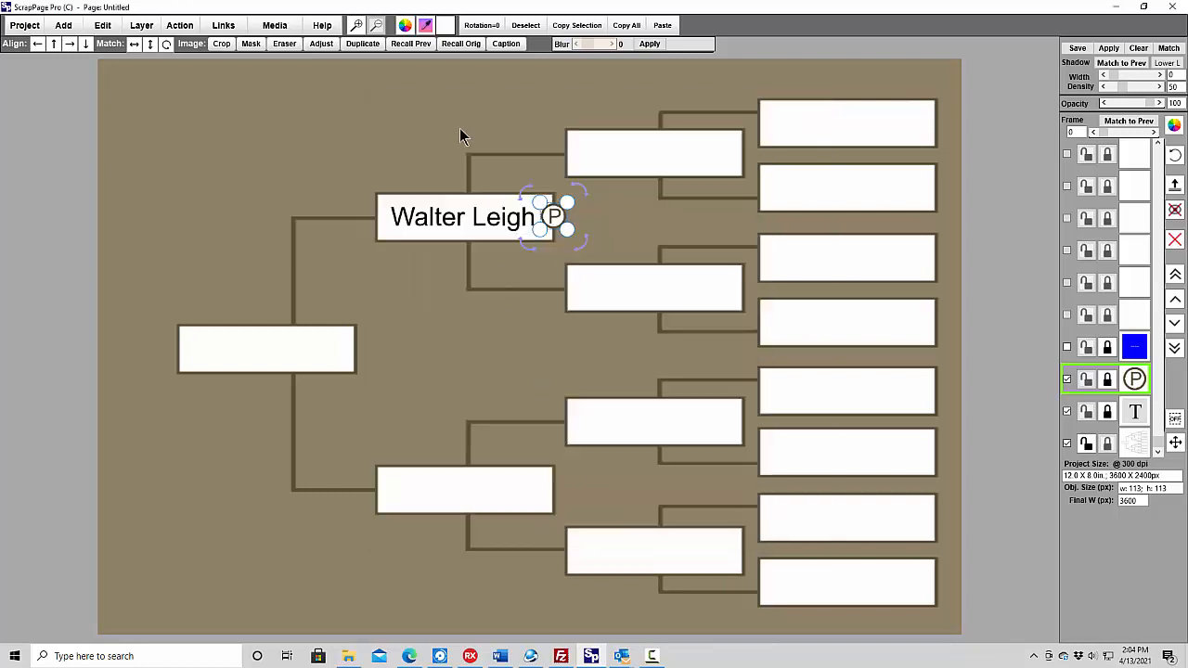
click(364, 142)
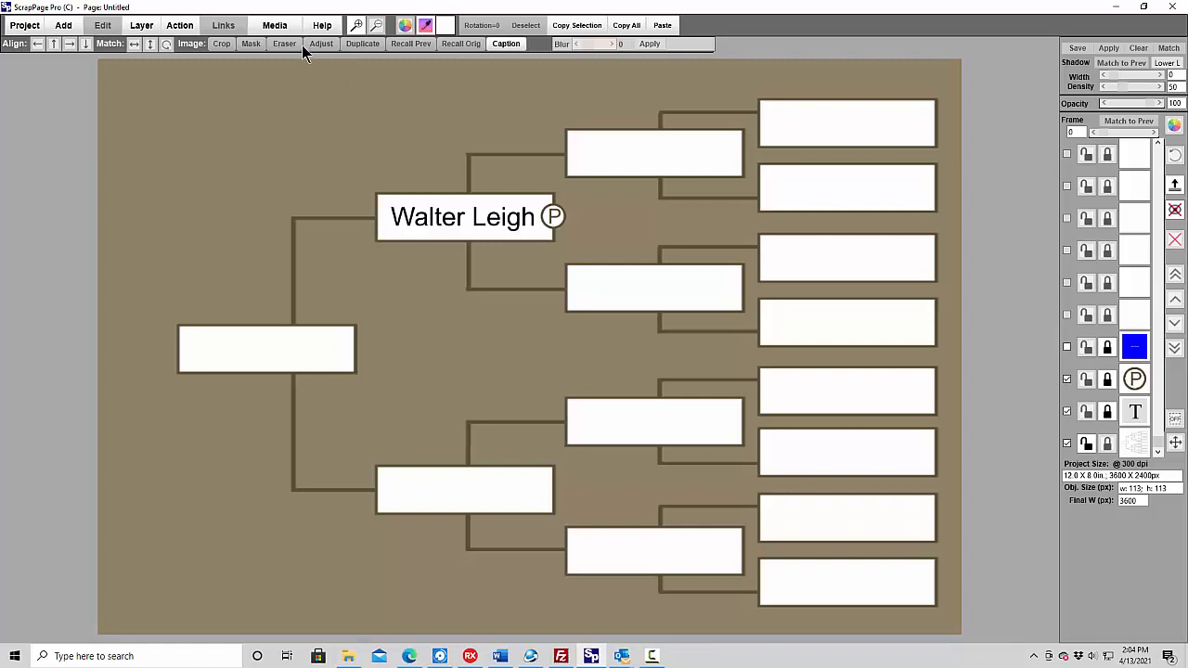
- Build the action page for local viewing as test, overwriting the existing page, and view it in the web browser
click(276, 26)
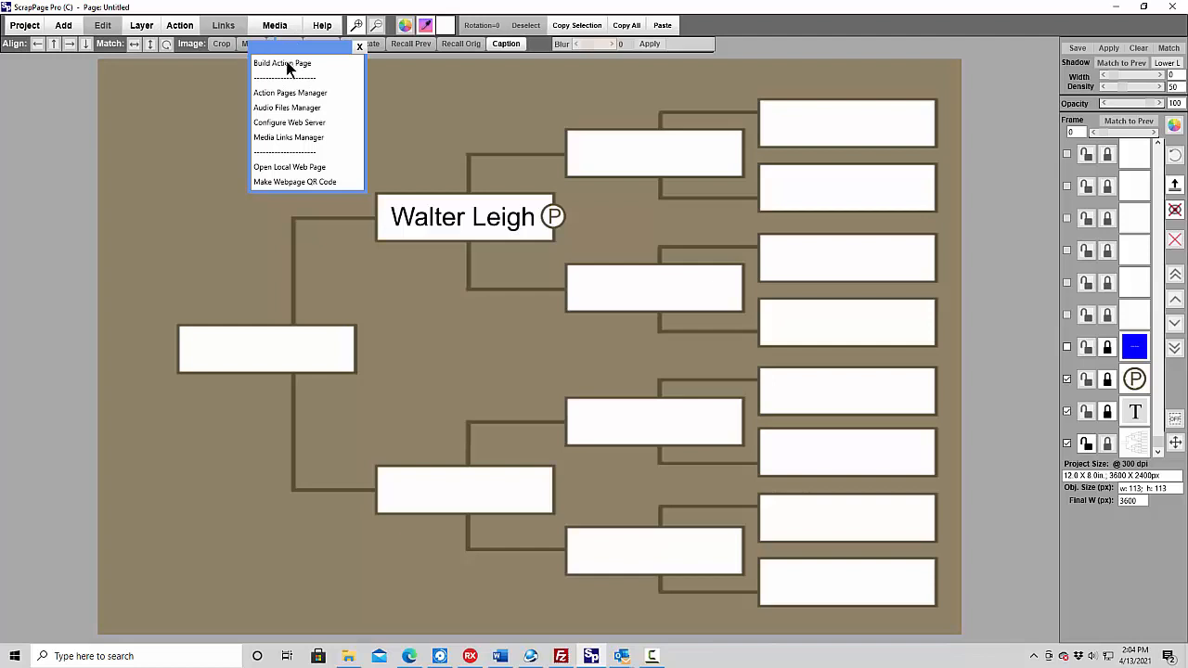
click(288, 62)
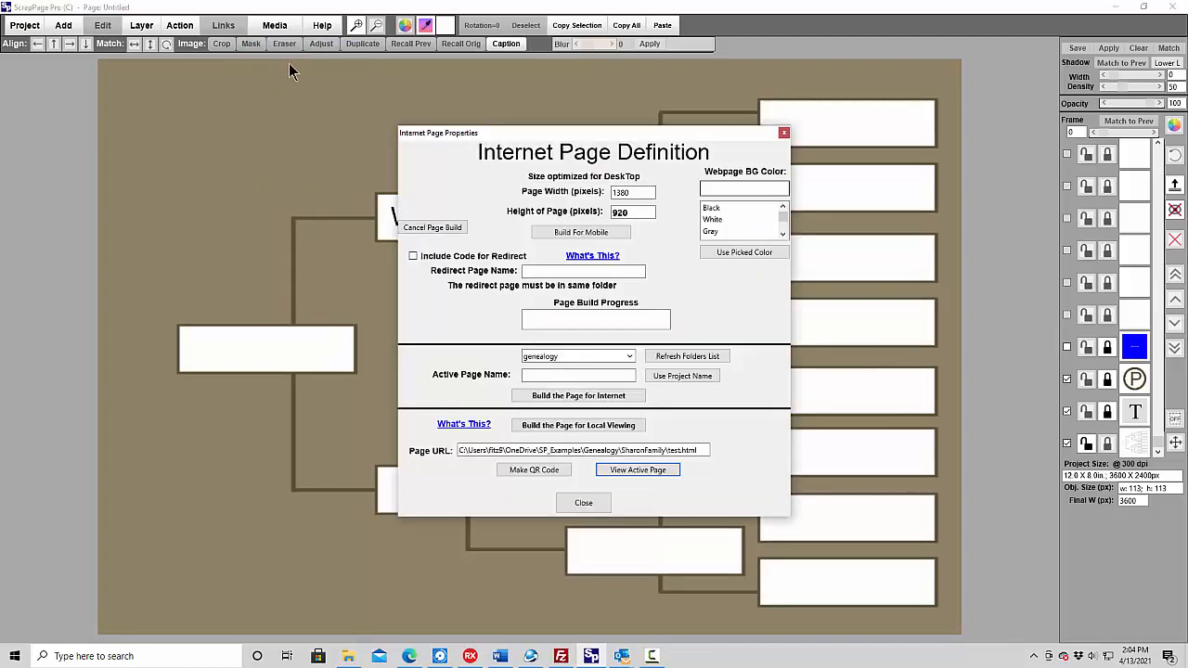
click(583, 425)
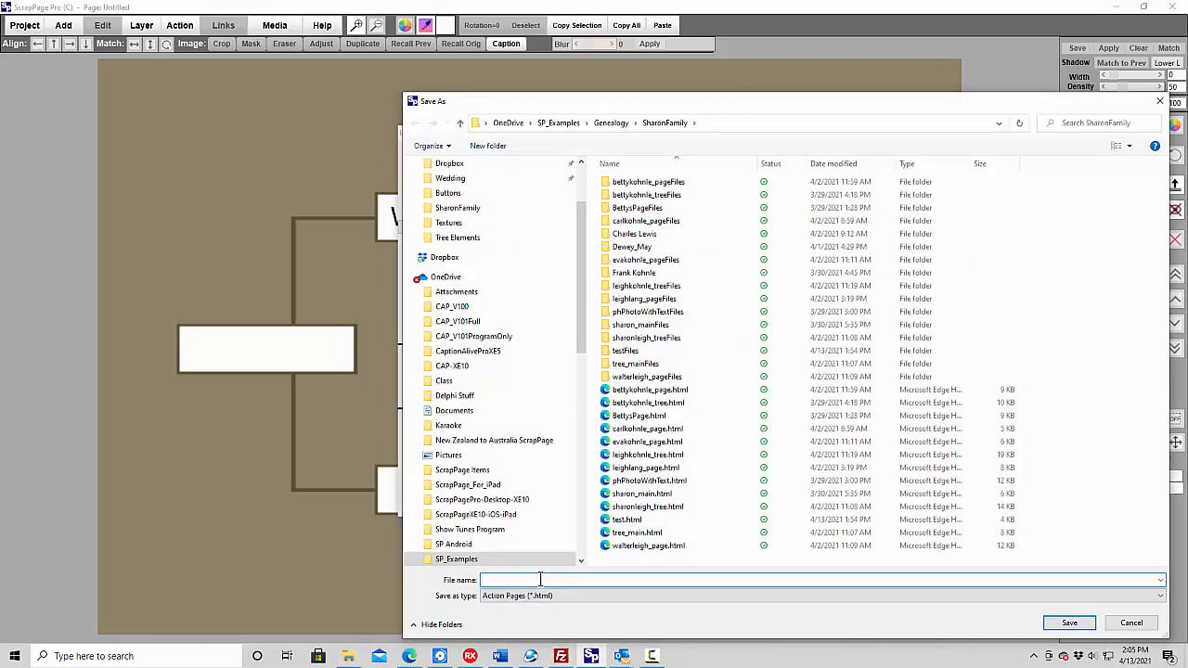
text(test)
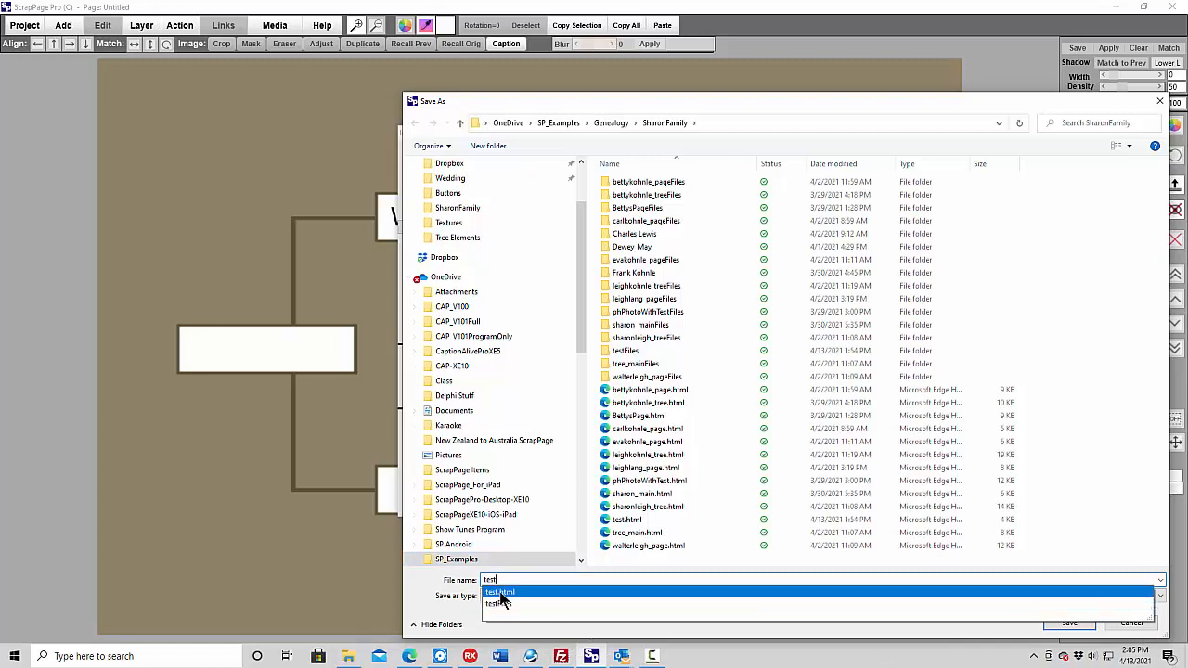
click(1069, 626)
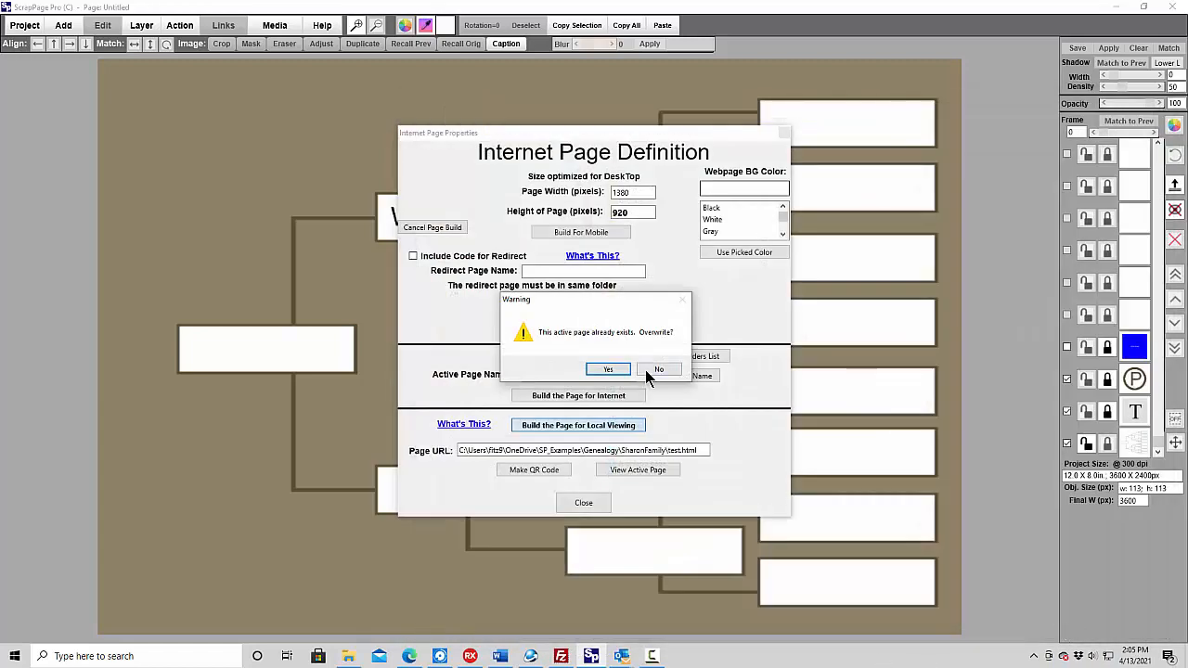
click(609, 369)
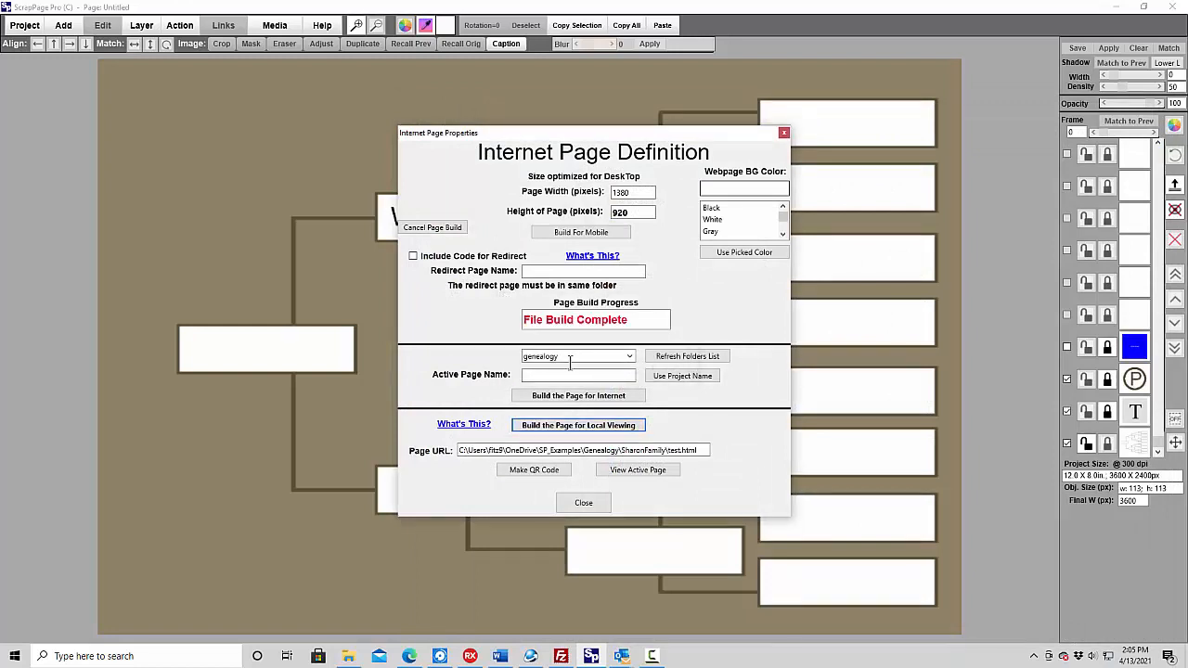
click(645, 470)
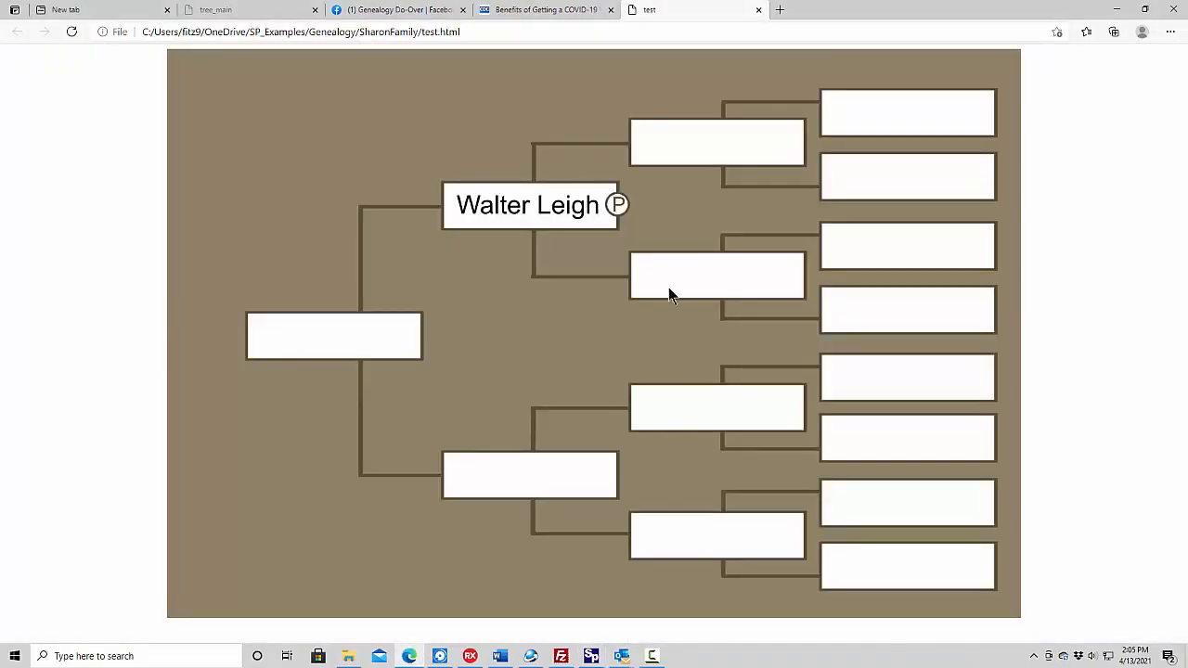
- Test the father's P button on the web page by opening and closing its popup photo twice
click(619, 205)
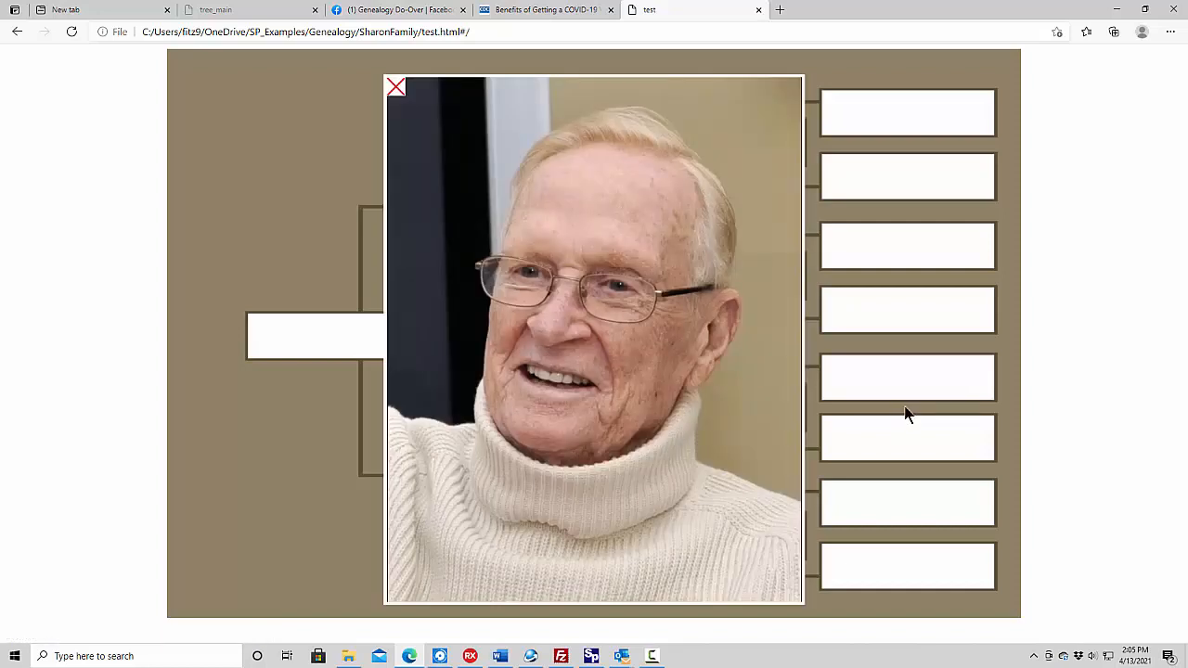
click(396, 86)
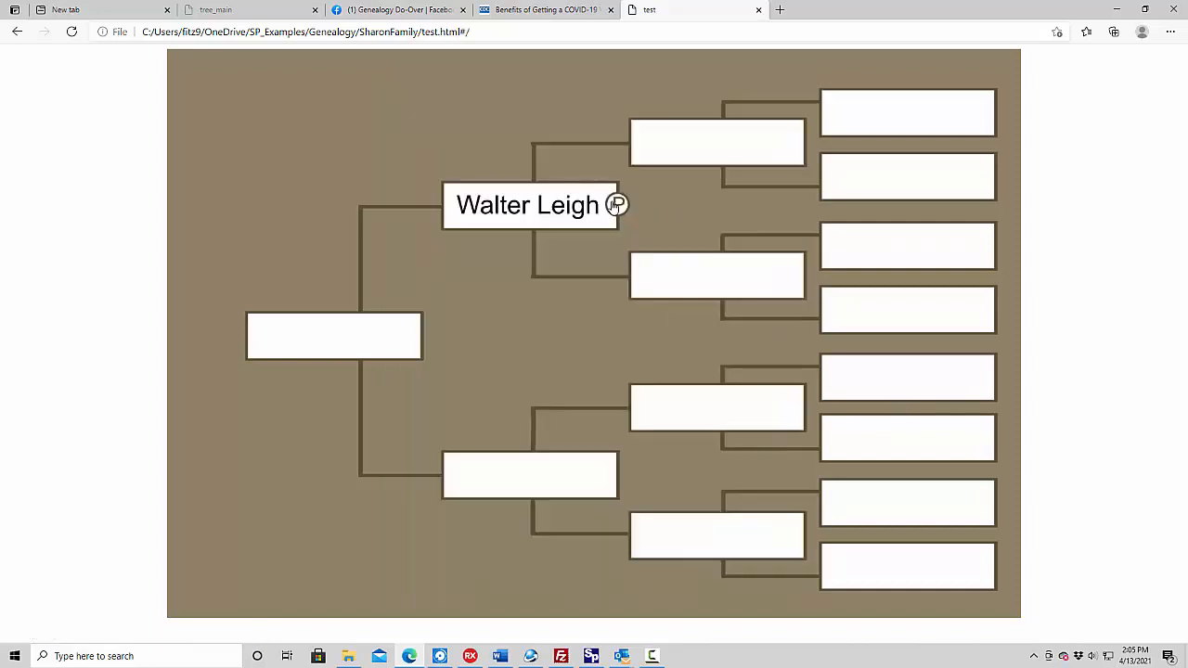
click(617, 203)
click(395, 86)
- Back in ScrapPage Pro, add the PhotoBtn.png button, shrink it to 113 px square and place it on the mother's cell's right edge
click(599, 659)
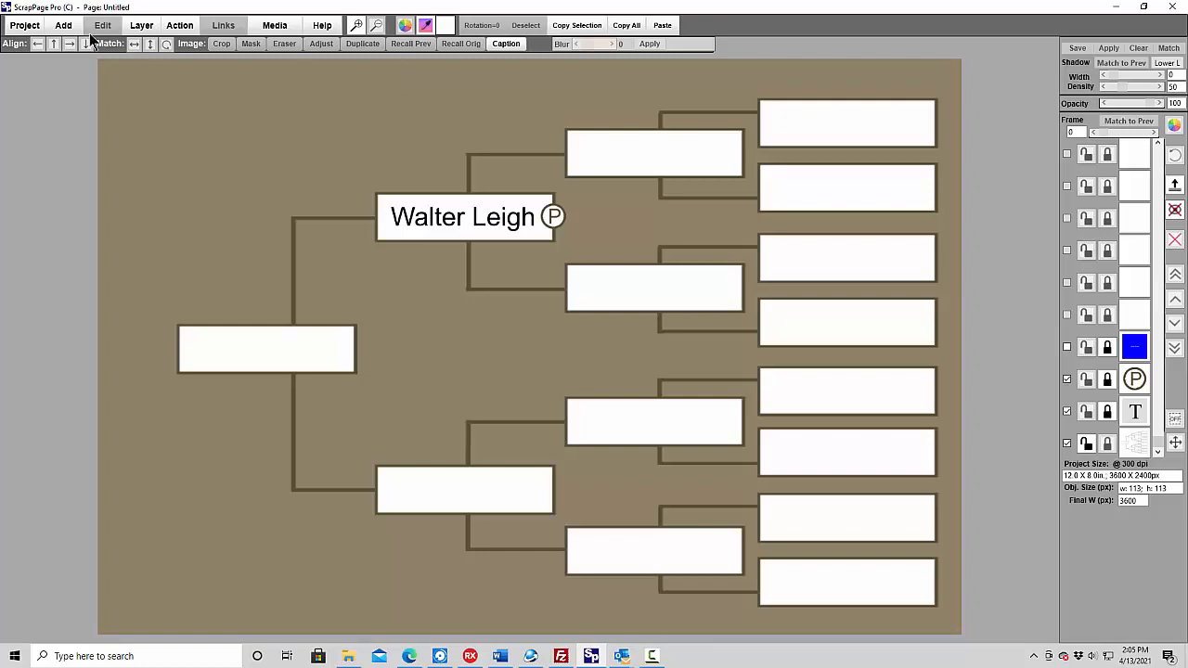
click(63, 25)
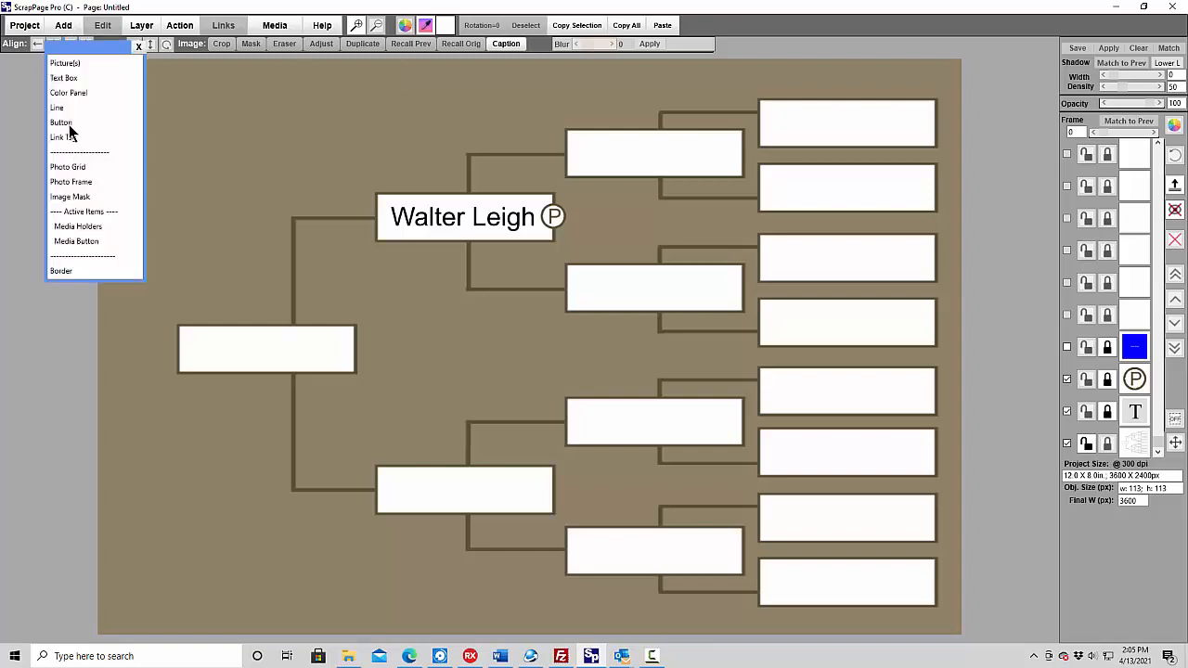
click(68, 123)
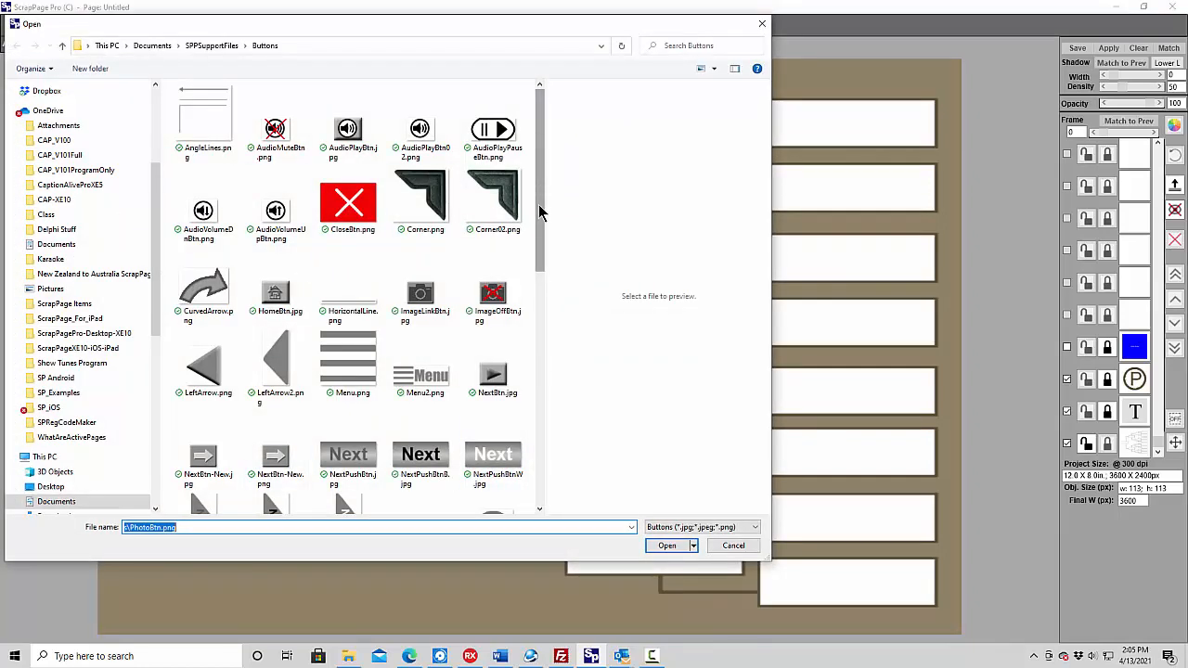
drag(539, 205, 559, 376)
click(493, 127)
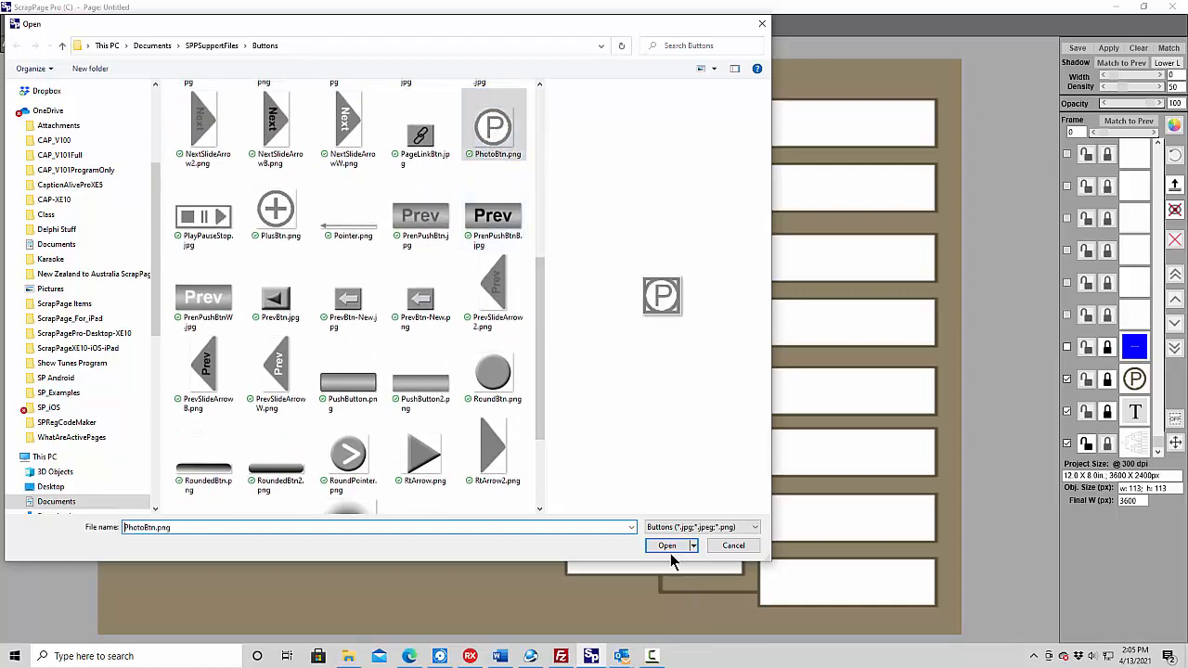
click(669, 550)
click(123, 84)
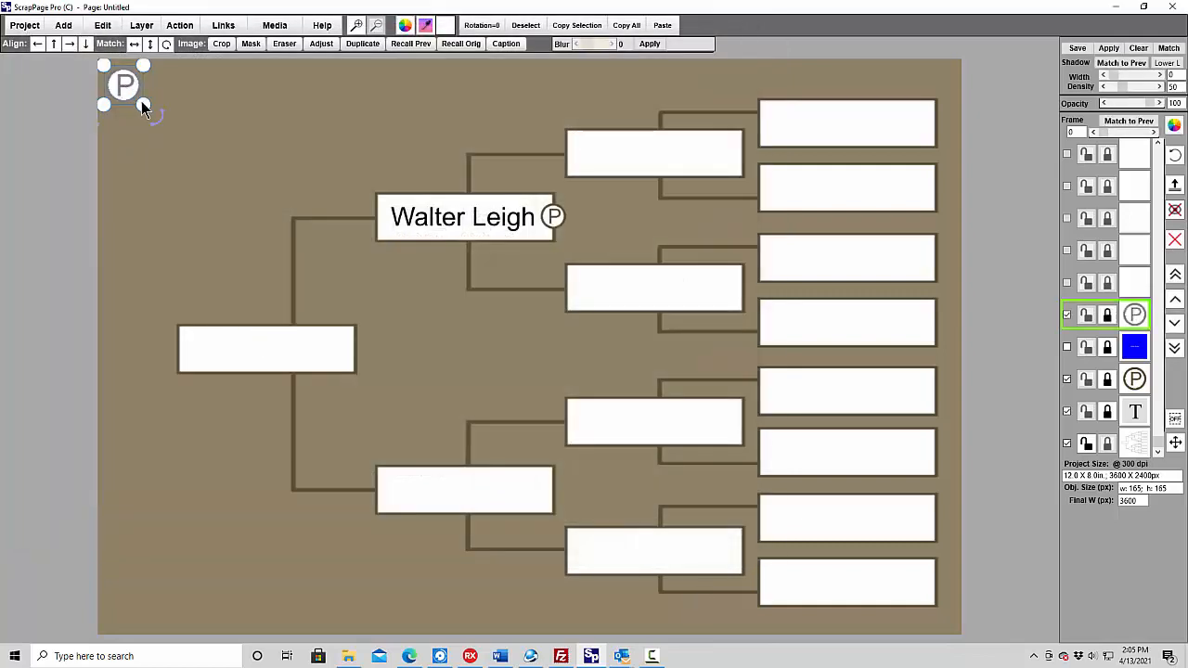
drag(143, 105, 128, 76)
drag(548, 490, 559, 497)
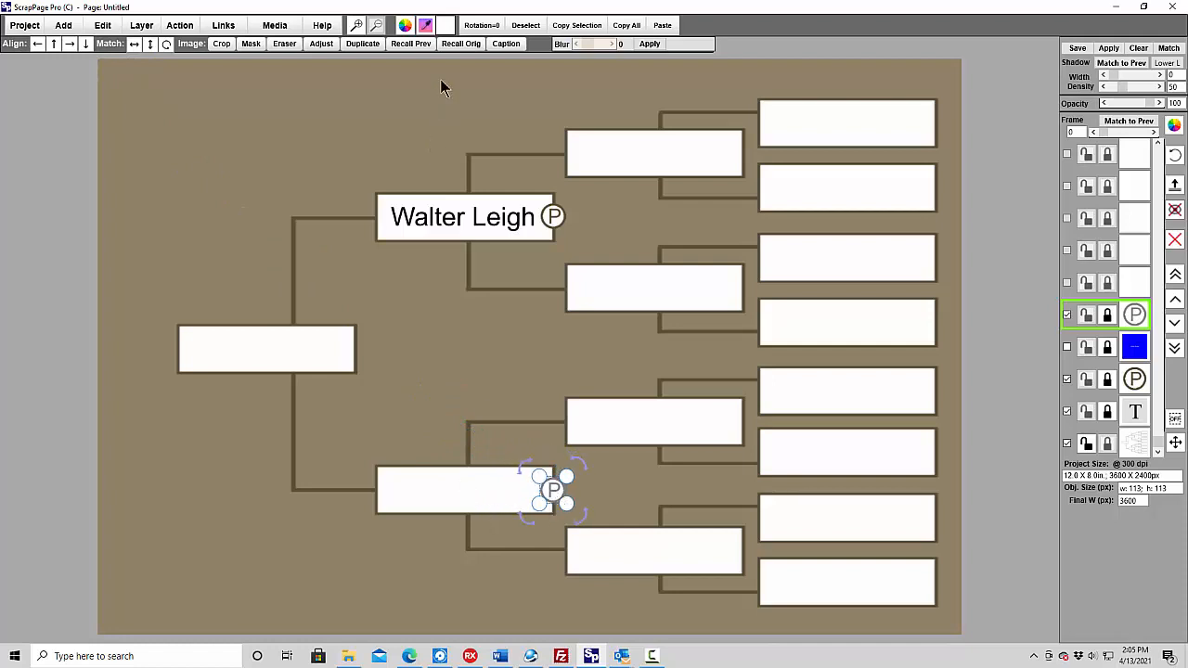
- Recolor the mother's P button with the saved dark brown, RGB 90, 81, 56
click(407, 26)
click(666, 306)
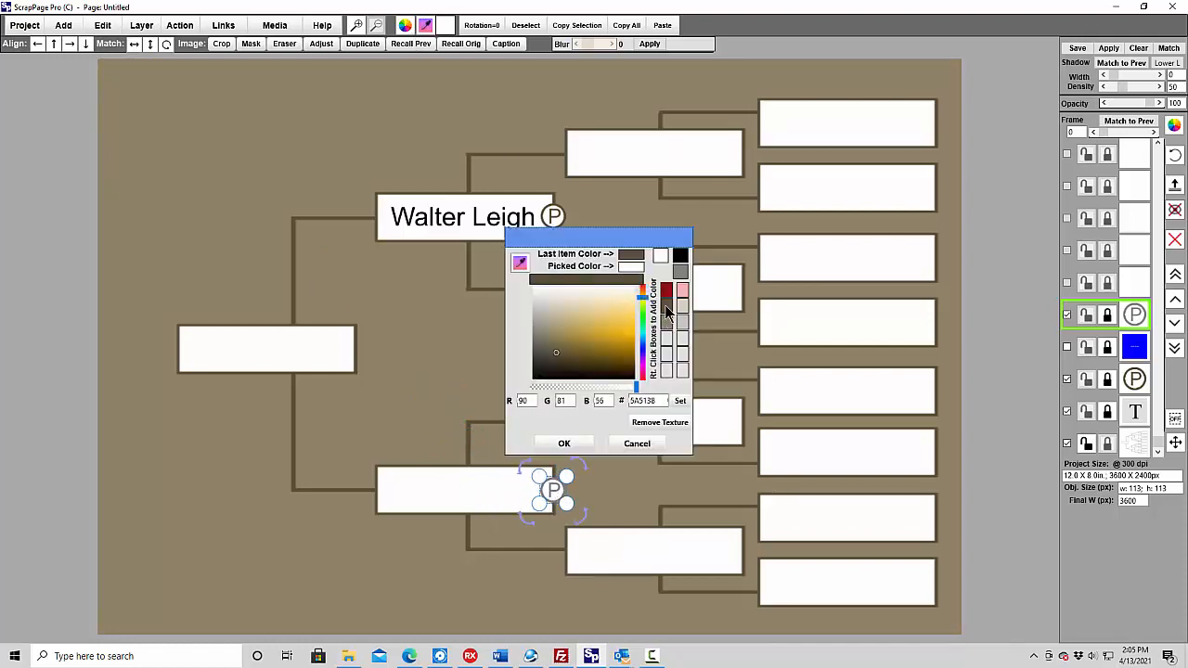
click(576, 443)
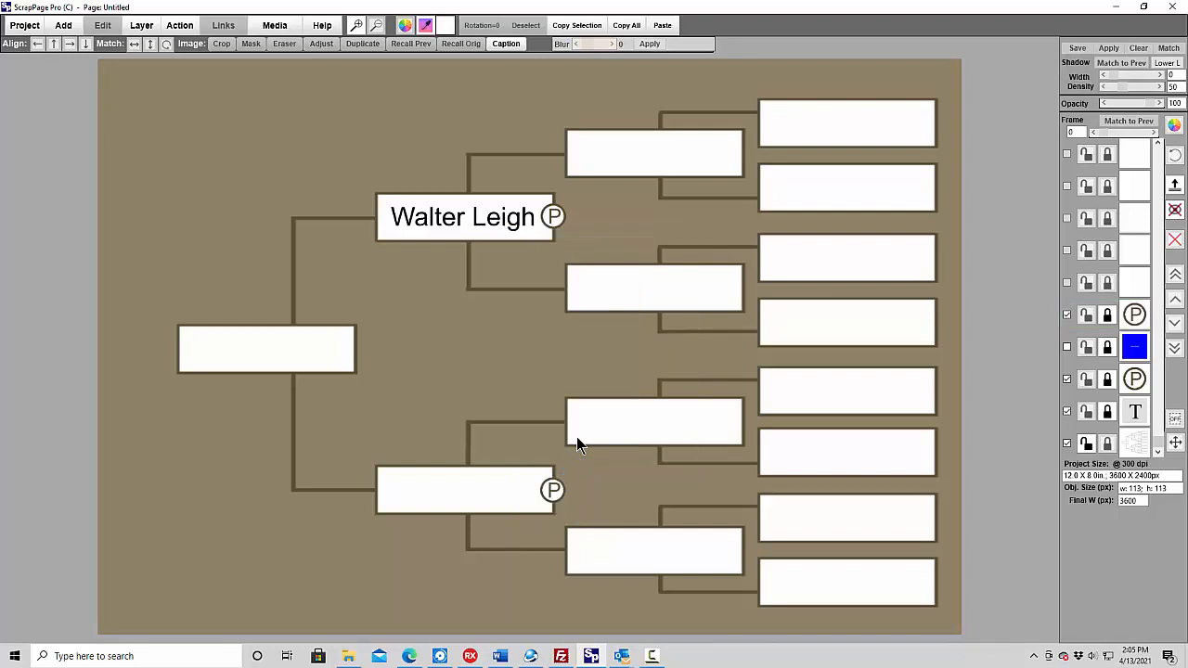
- Add a text box about 689 by 129 px in the mother's cell with her full name, auto-sized to fit
click(64, 25)
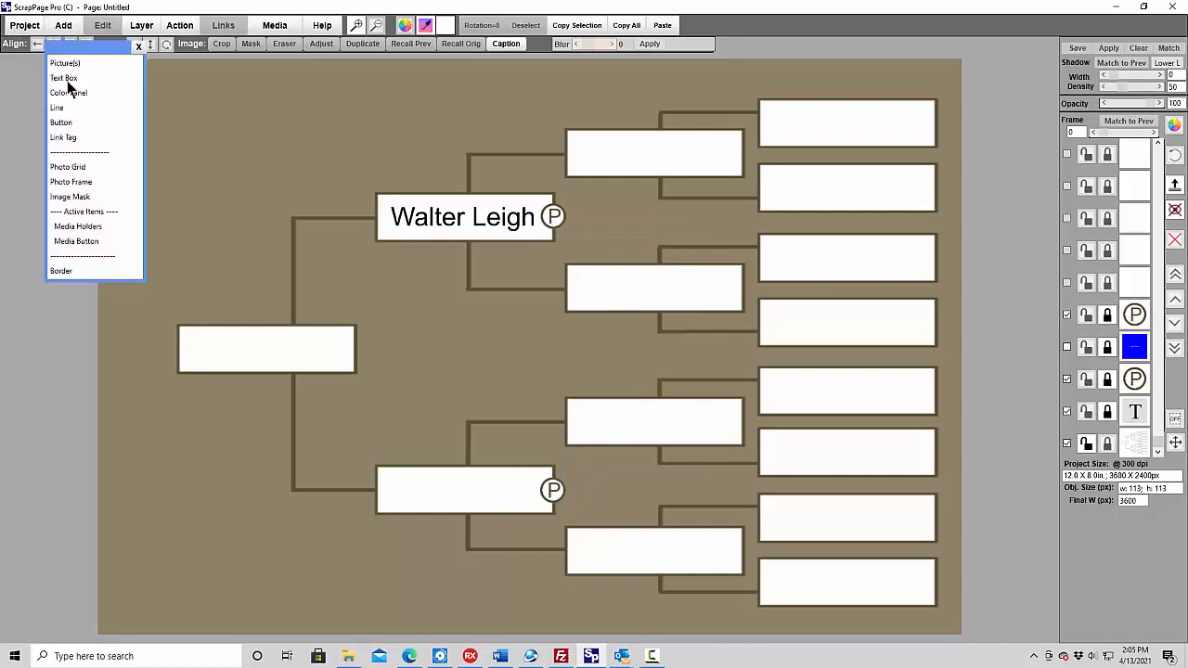
click(66, 80)
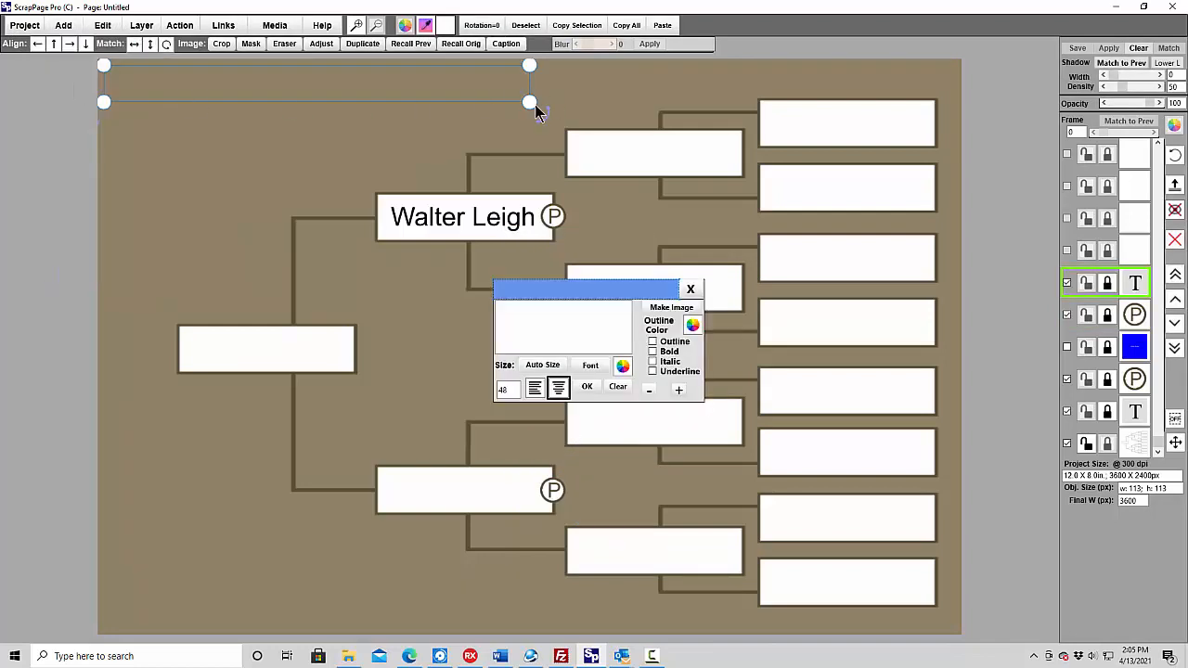
drag(530, 106, 467, 496)
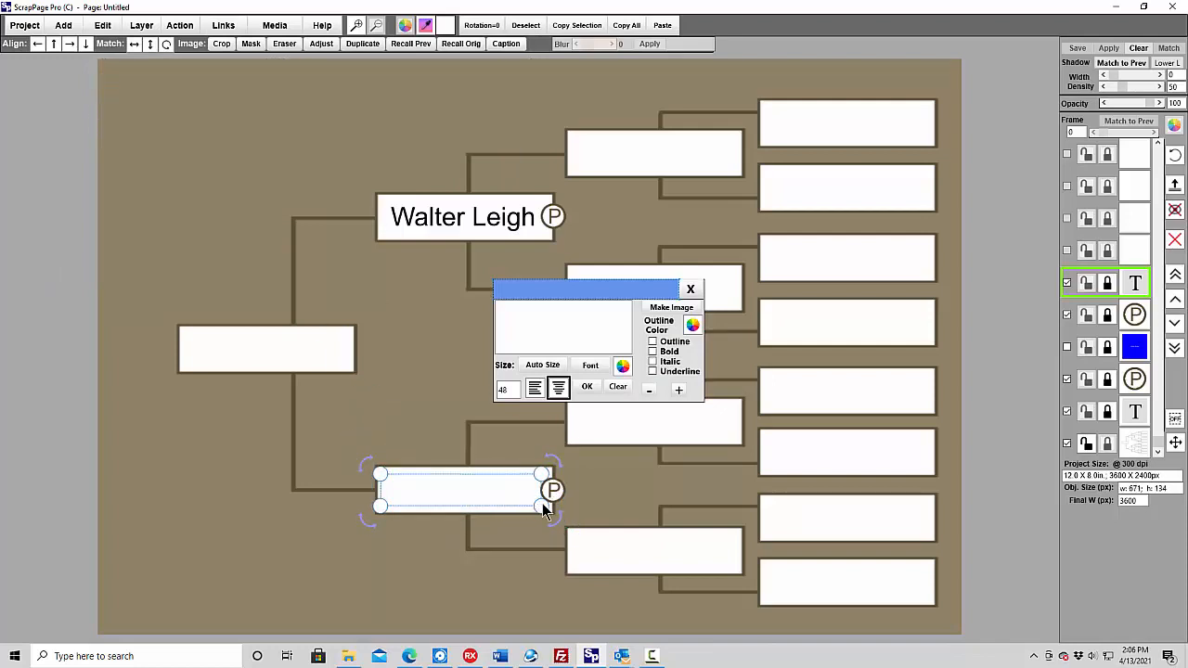
drag(542, 507, 546, 505)
click(554, 332)
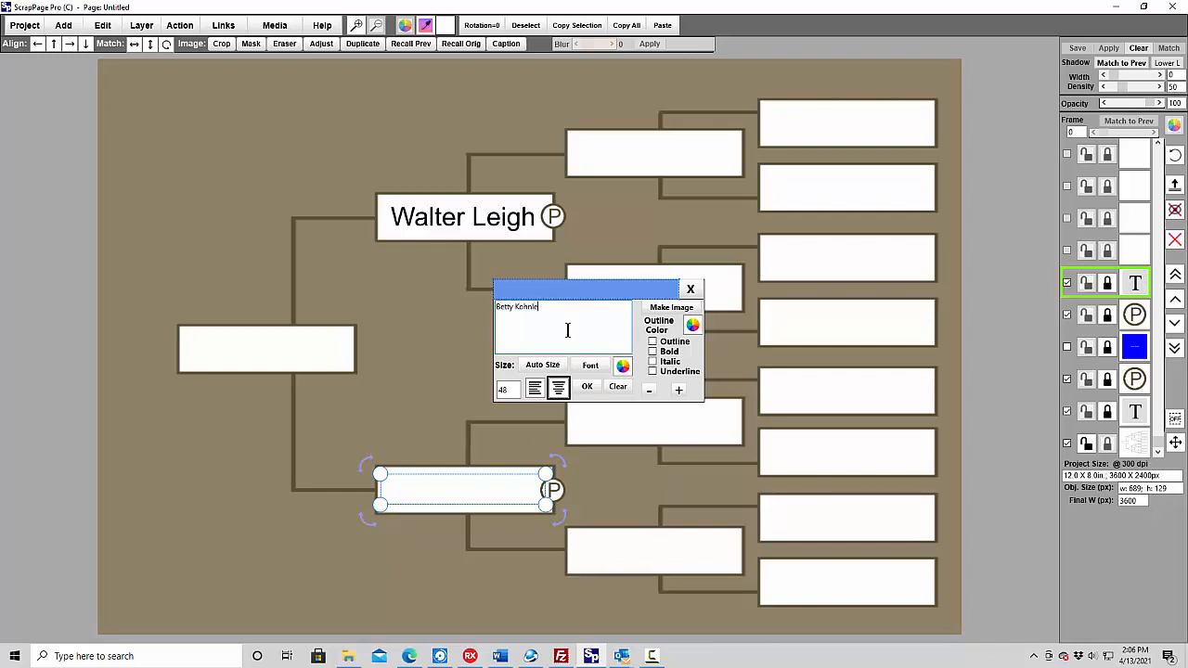
click(549, 366)
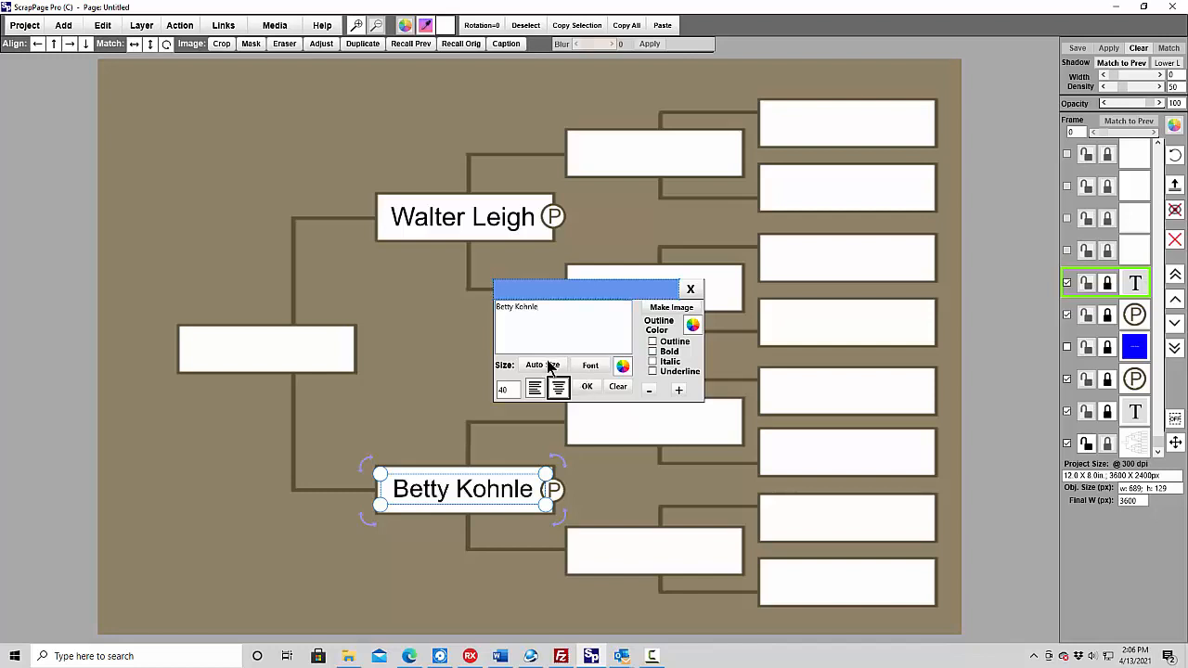
click(618, 476)
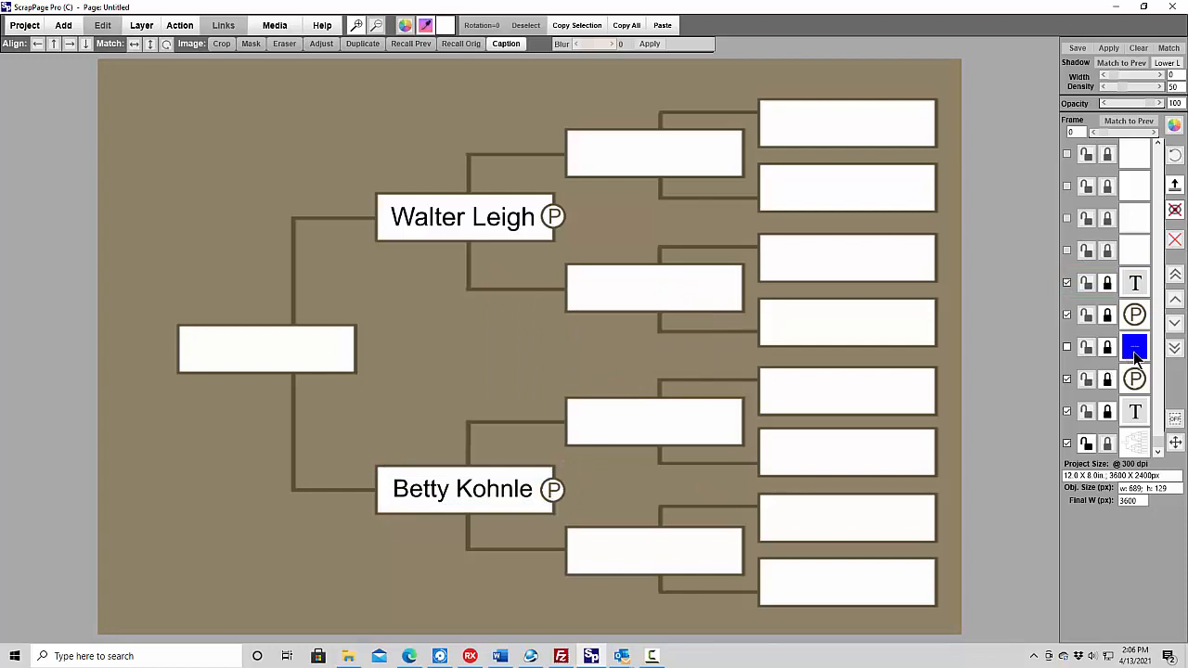
click(554, 496)
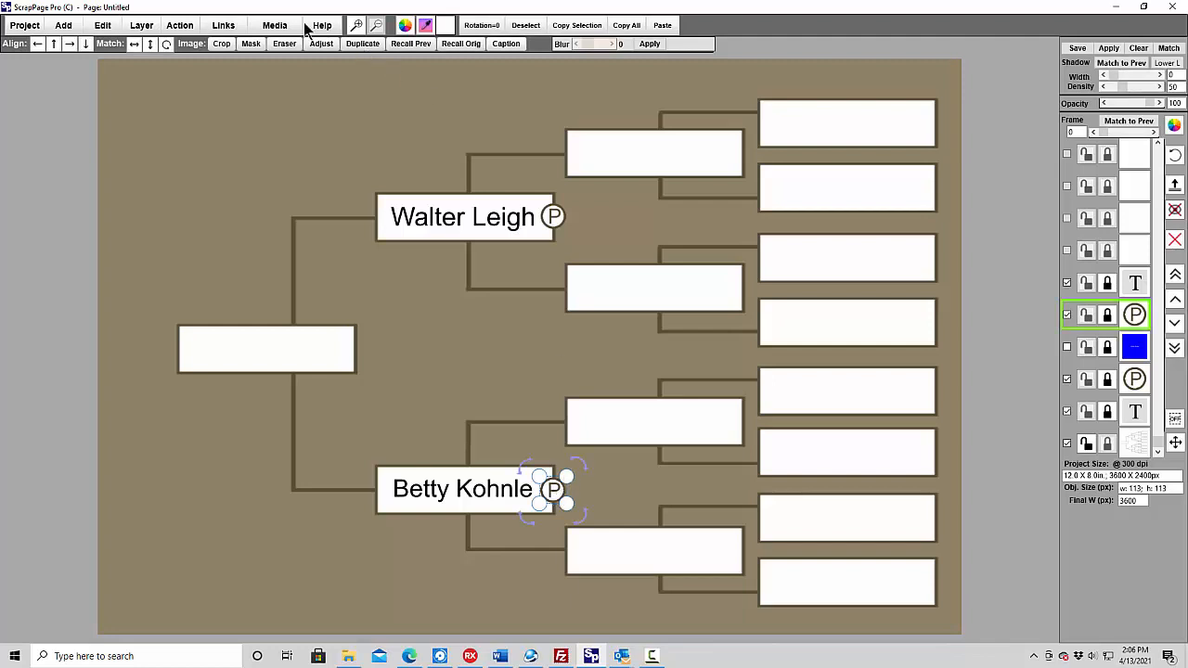
click(223, 25)
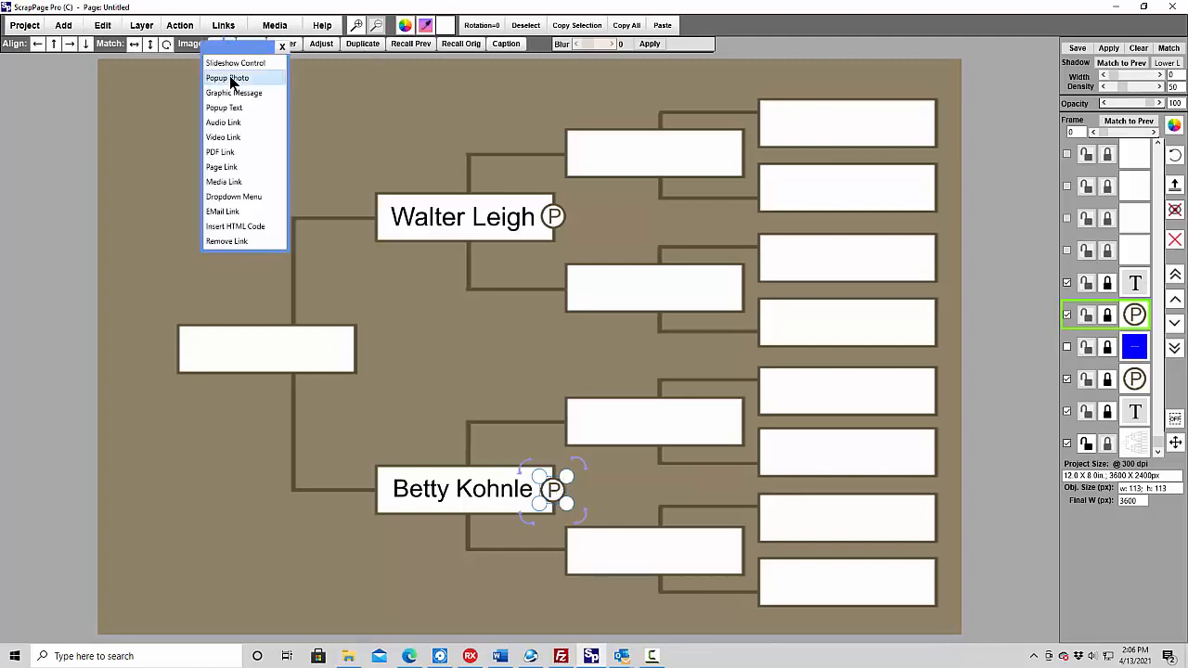
click(230, 79)
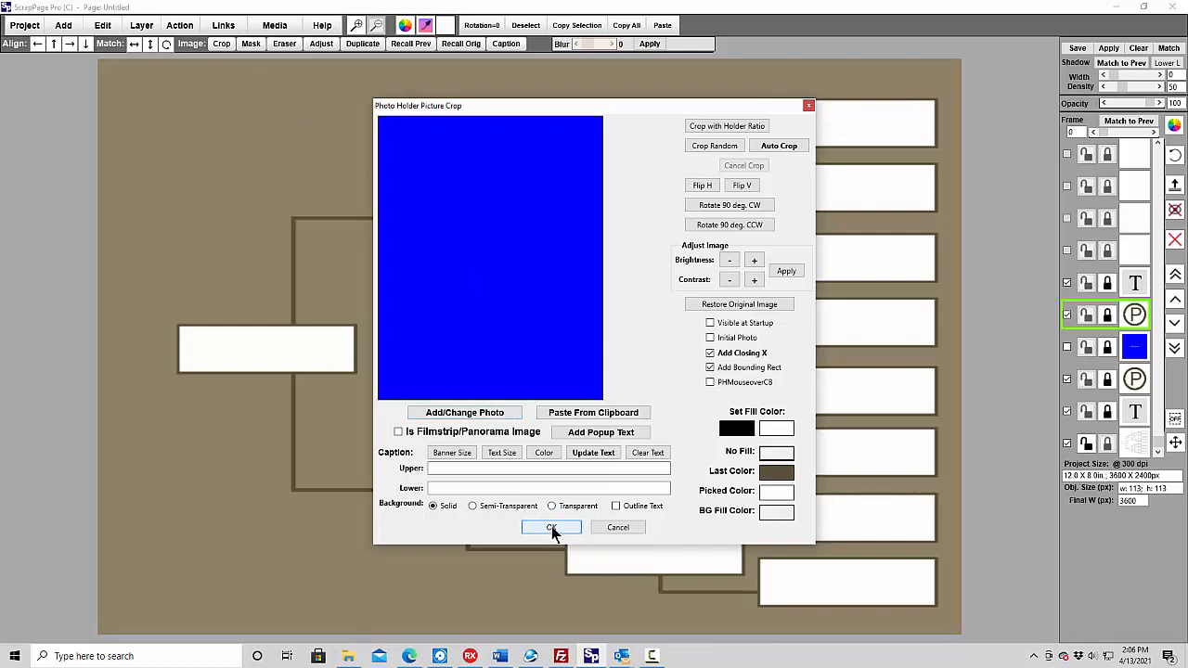
click(600, 525)
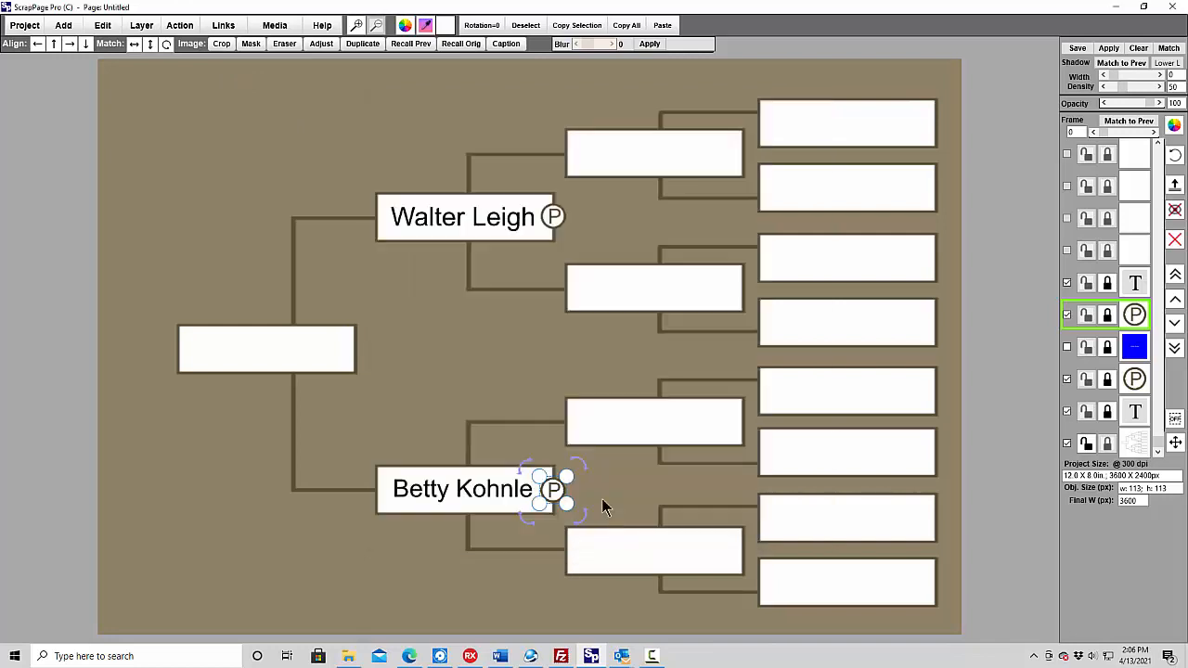
- Load the mother's five portraits numbered 001 to 005 from the family folder into the Filmstrip Image Maker for a panorama image
click(184, 27)
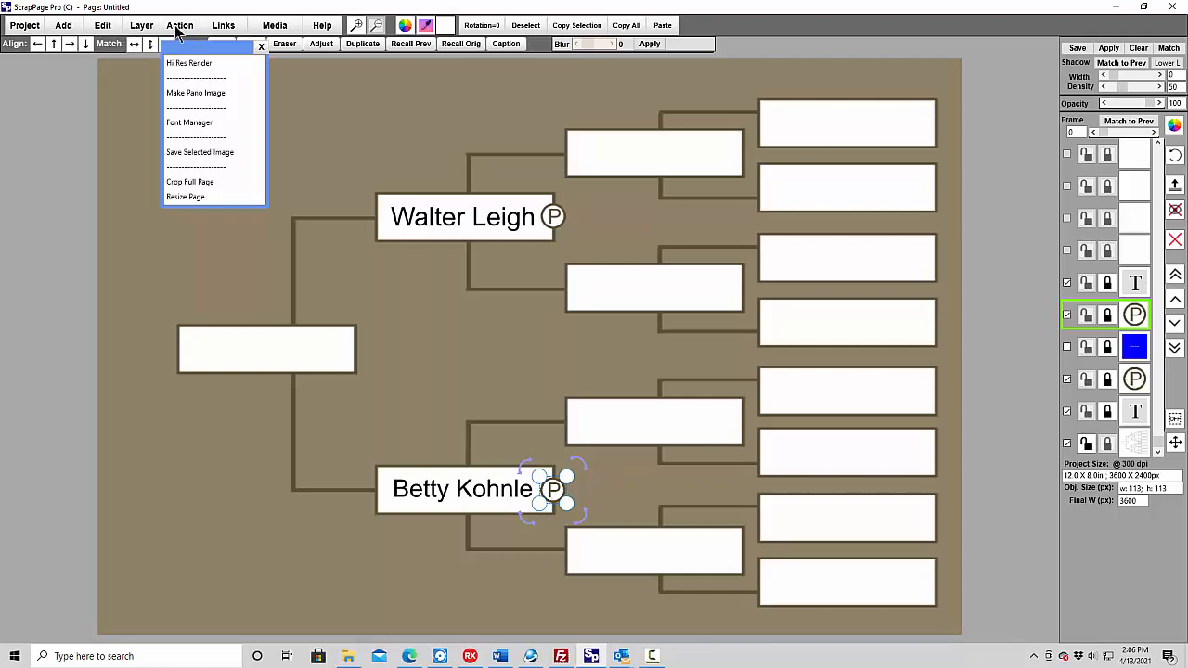
click(195, 94)
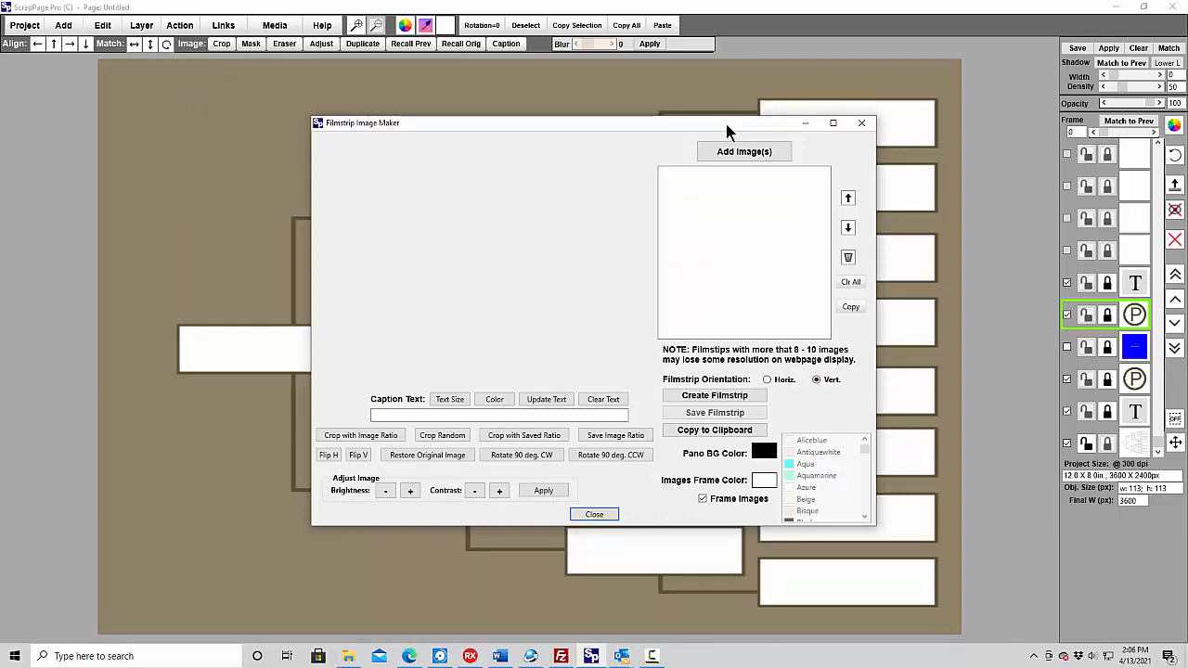
click(741, 153)
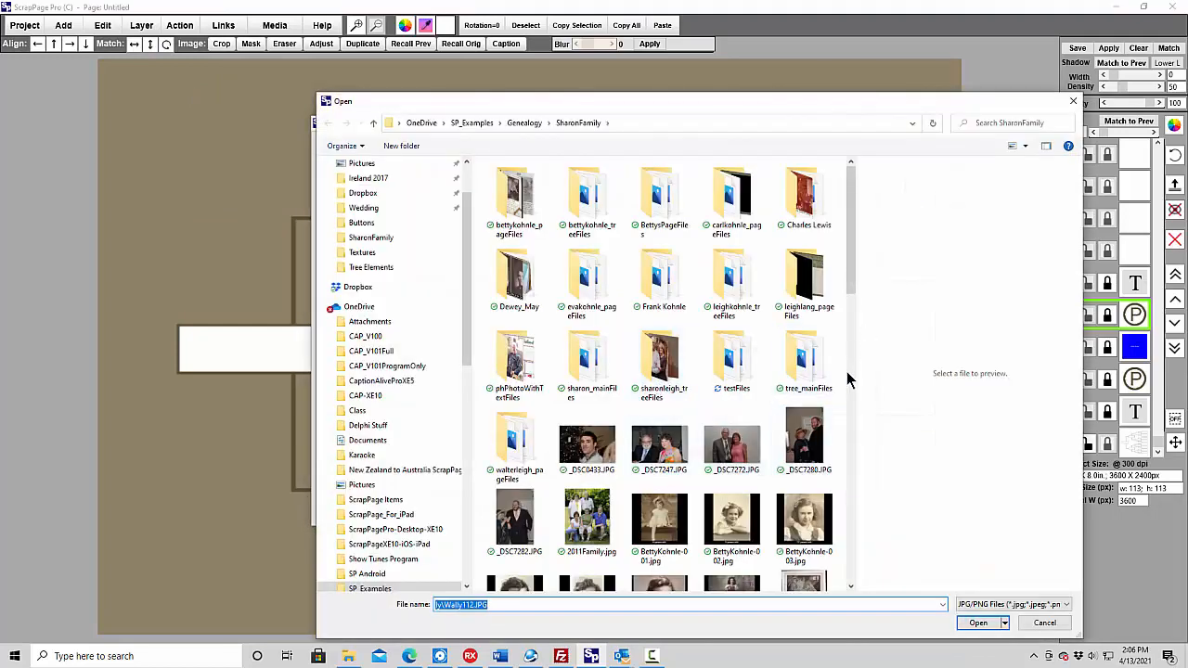
drag(851, 297, 860, 331)
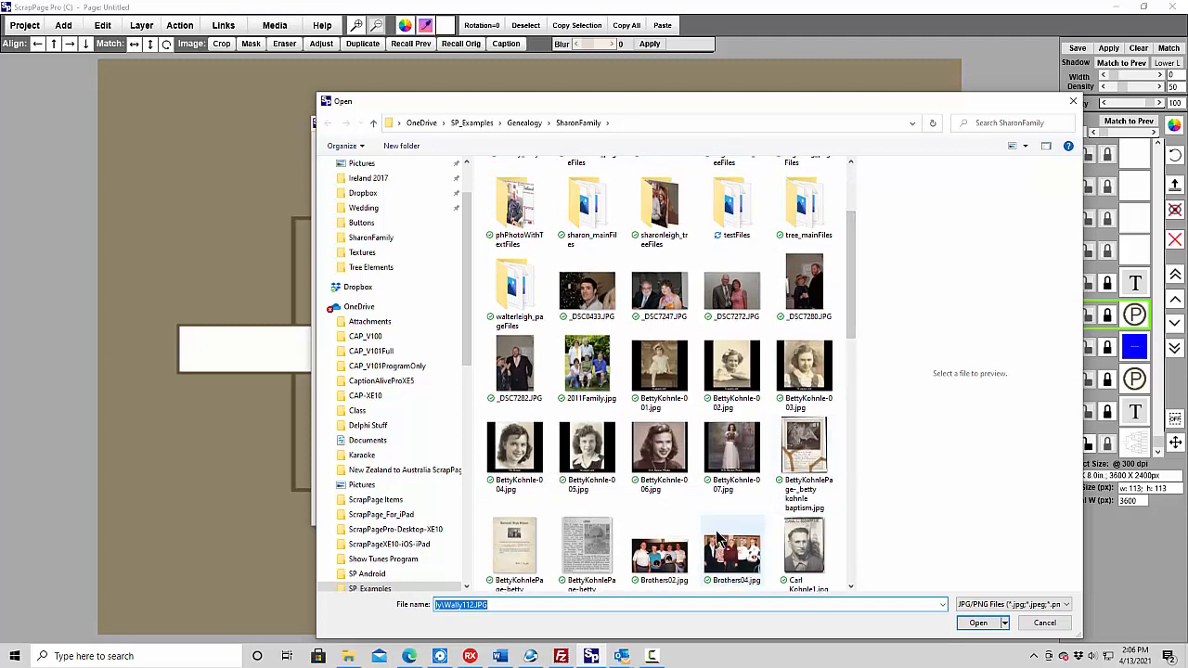
click(657, 378)
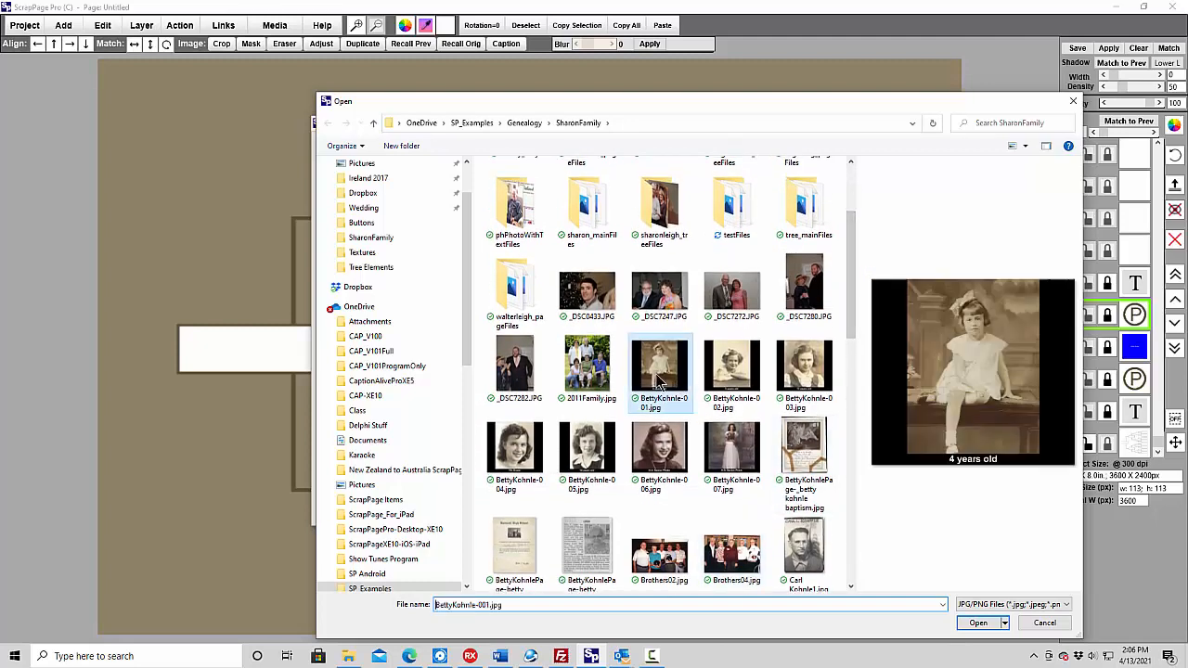
ctrl+click(735, 371)
ctrl+click(800, 380)
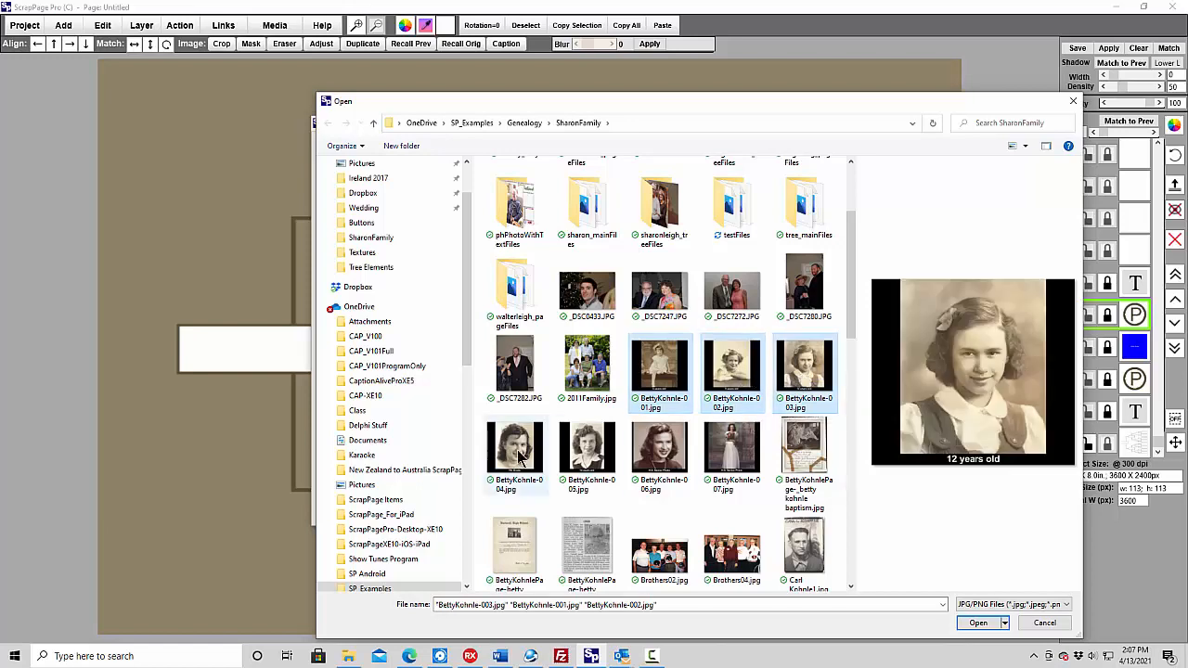
ctrl+click(520, 455)
ctrl+click(594, 446)
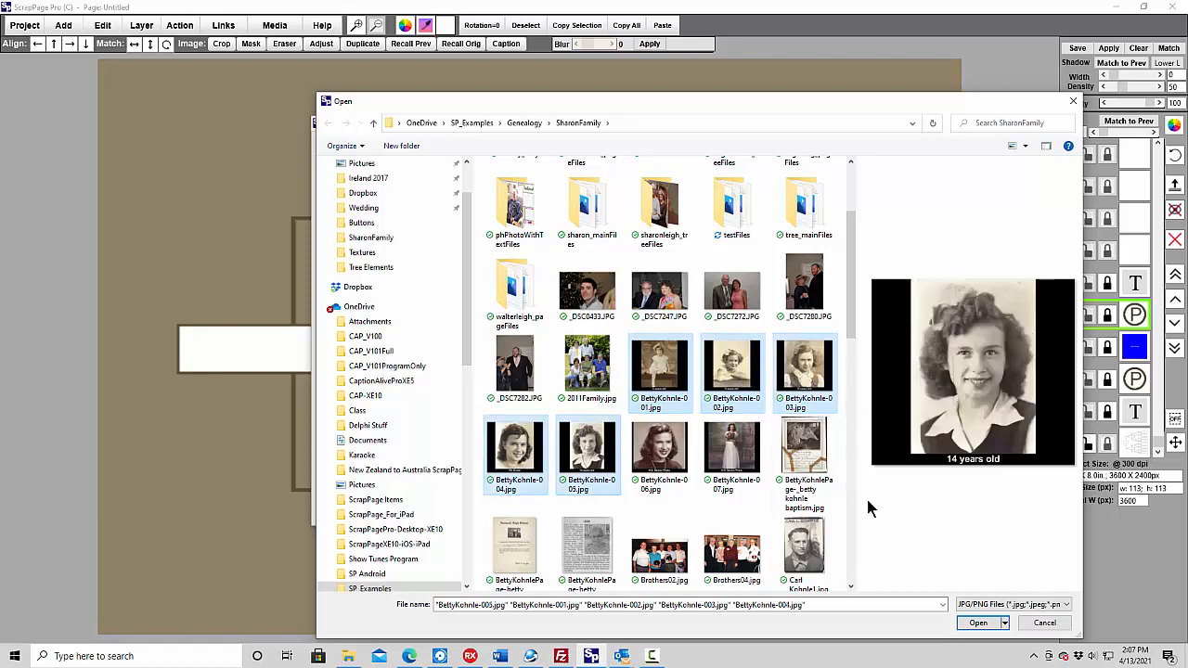
click(979, 623)
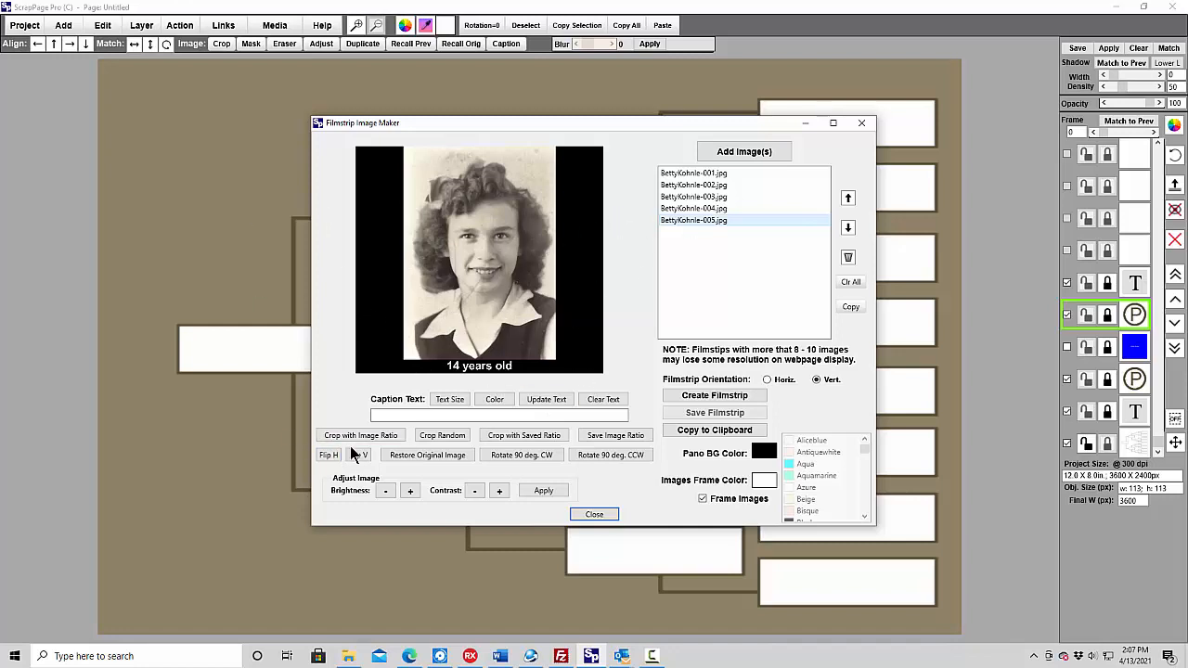
- Crop portrait 005 freely to its photo area, trimming off the black side borders and the "14 years old" caption
click(436, 439)
drag(444, 262, 480, 205)
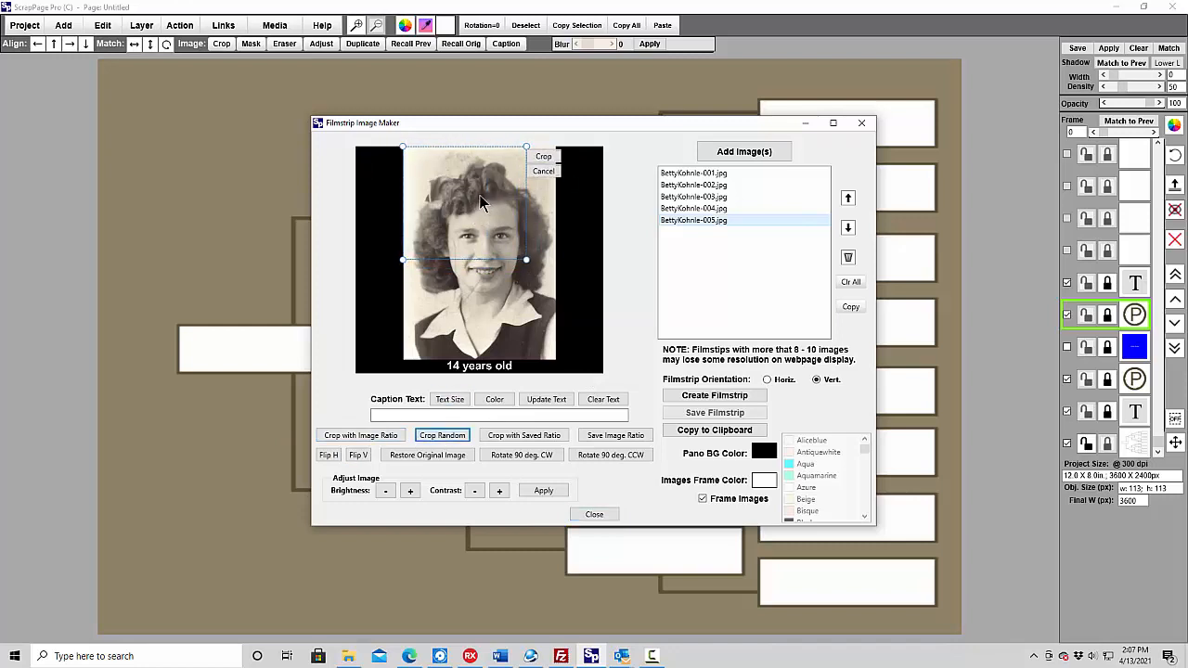
drag(527, 262, 557, 356)
click(543, 156)
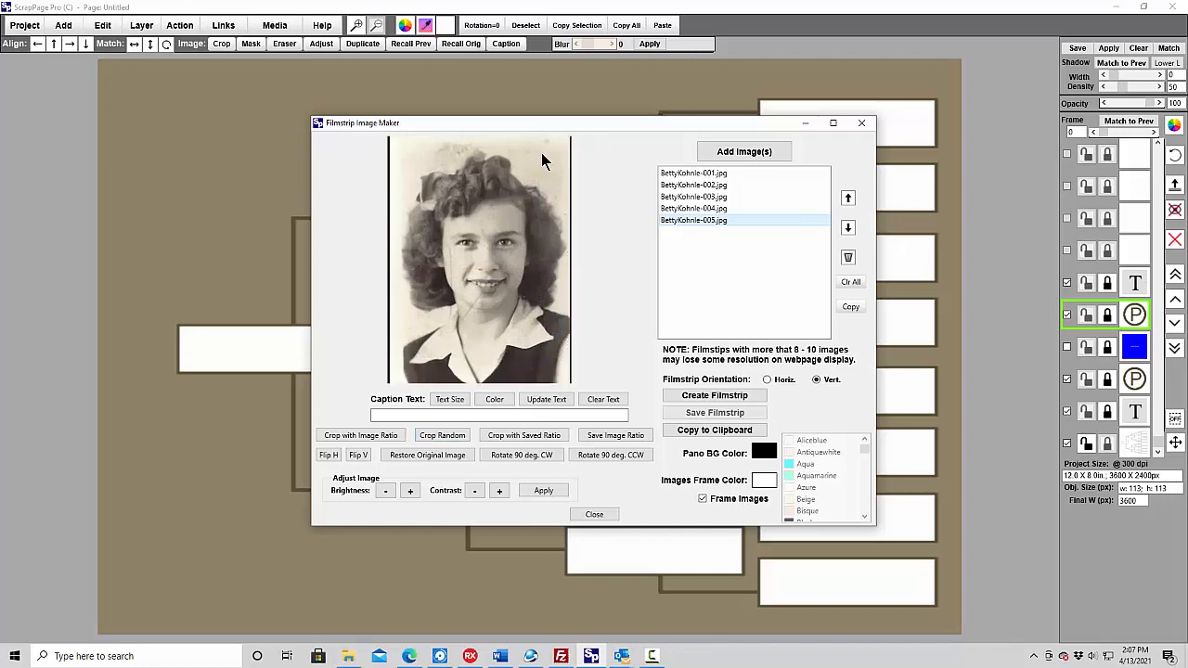
- Crop portrait 004 freely to its photo area, trimming off the black side borders and the "7th Grade" caption
click(706, 211)
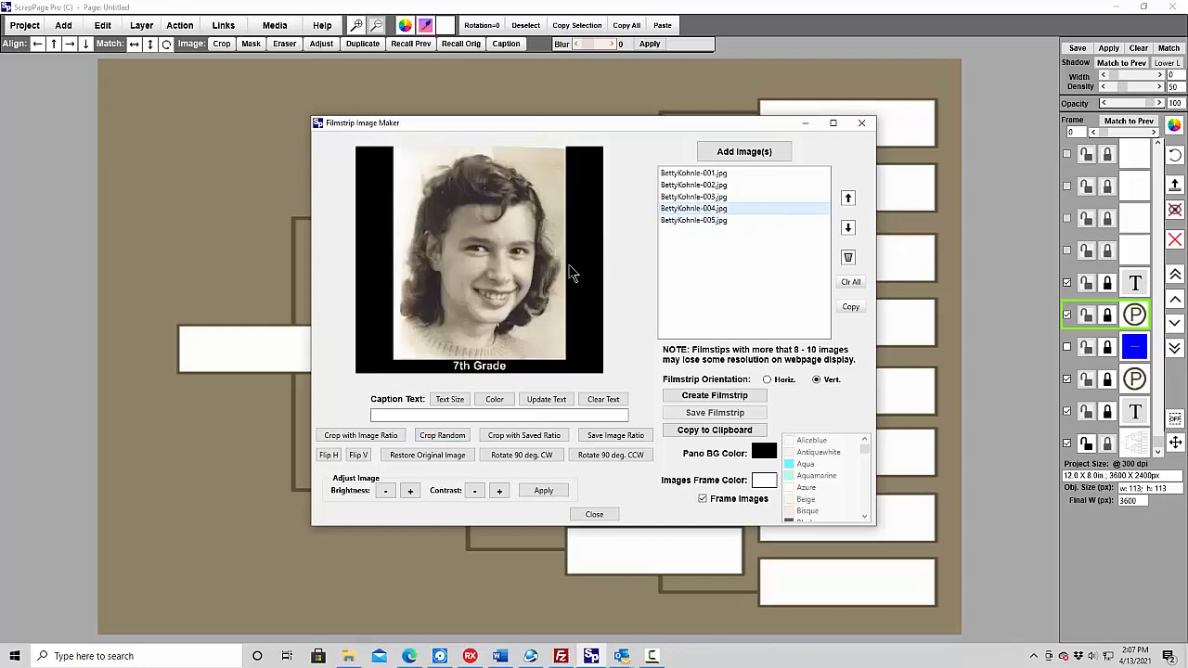
click(440, 435)
drag(436, 162, 472, 159)
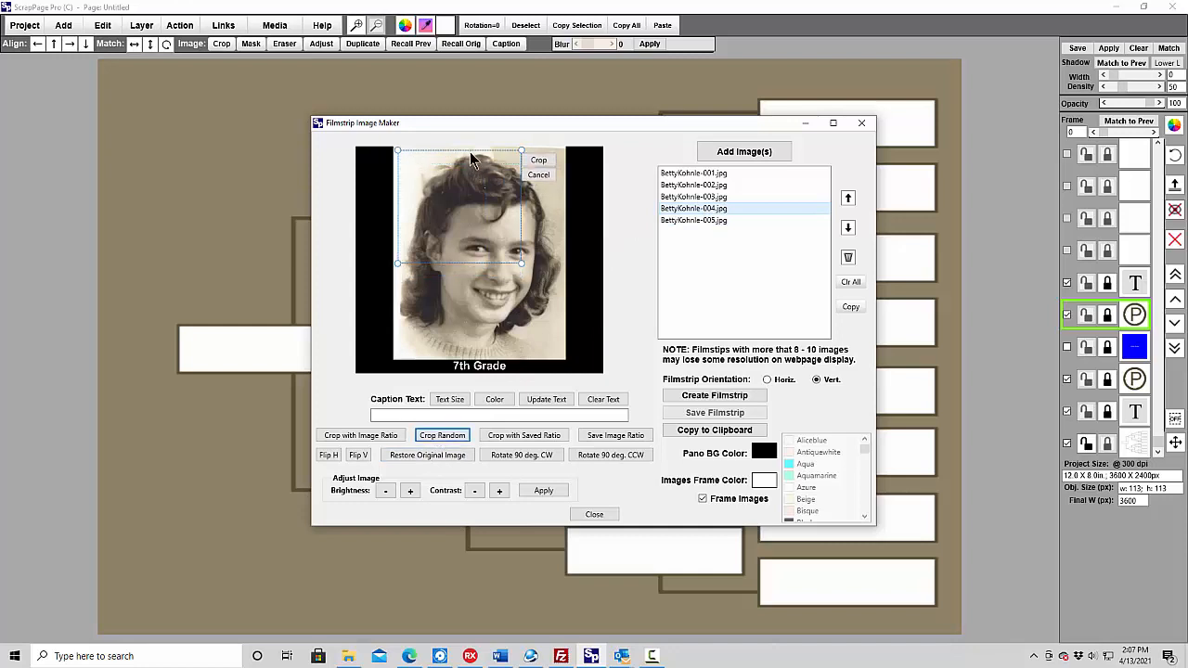
drag(520, 260, 564, 360)
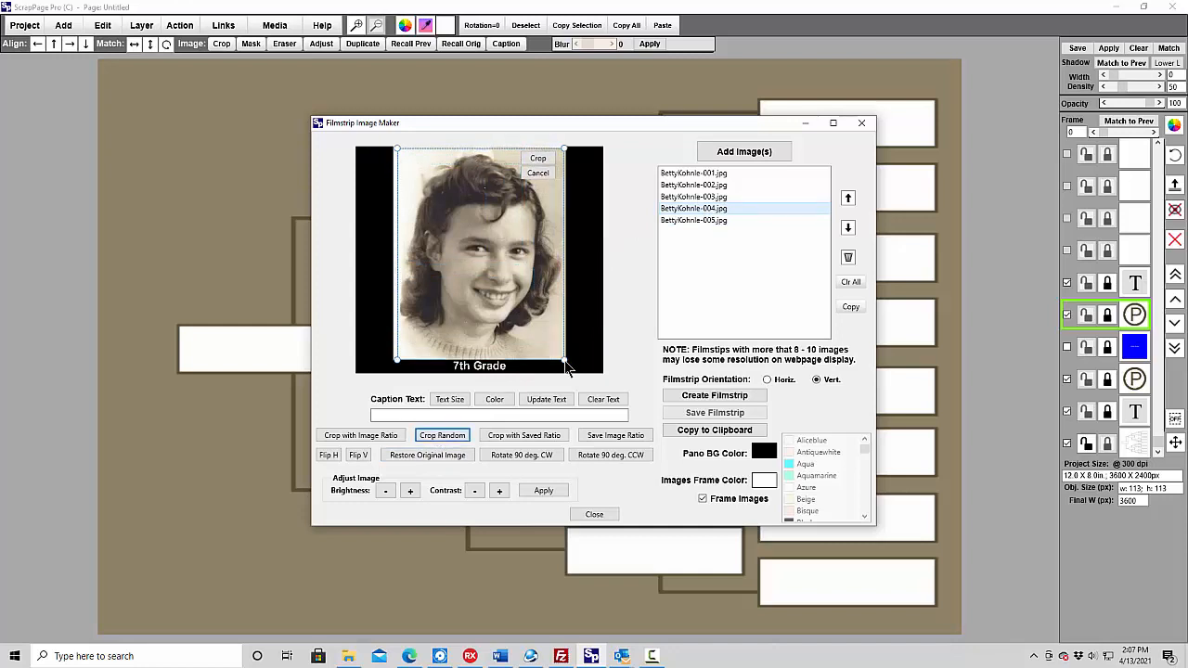
click(538, 160)
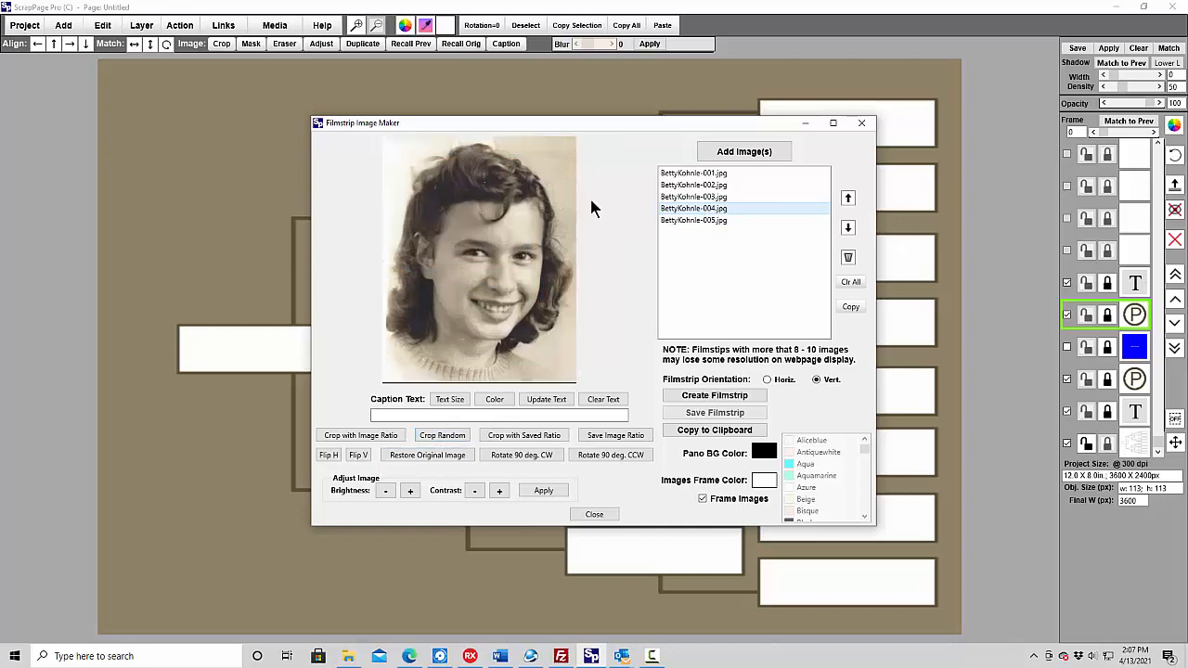
- Crop portrait 003 freely to its photo area, trimming off the black side borders and the "12 years old" caption
click(699, 198)
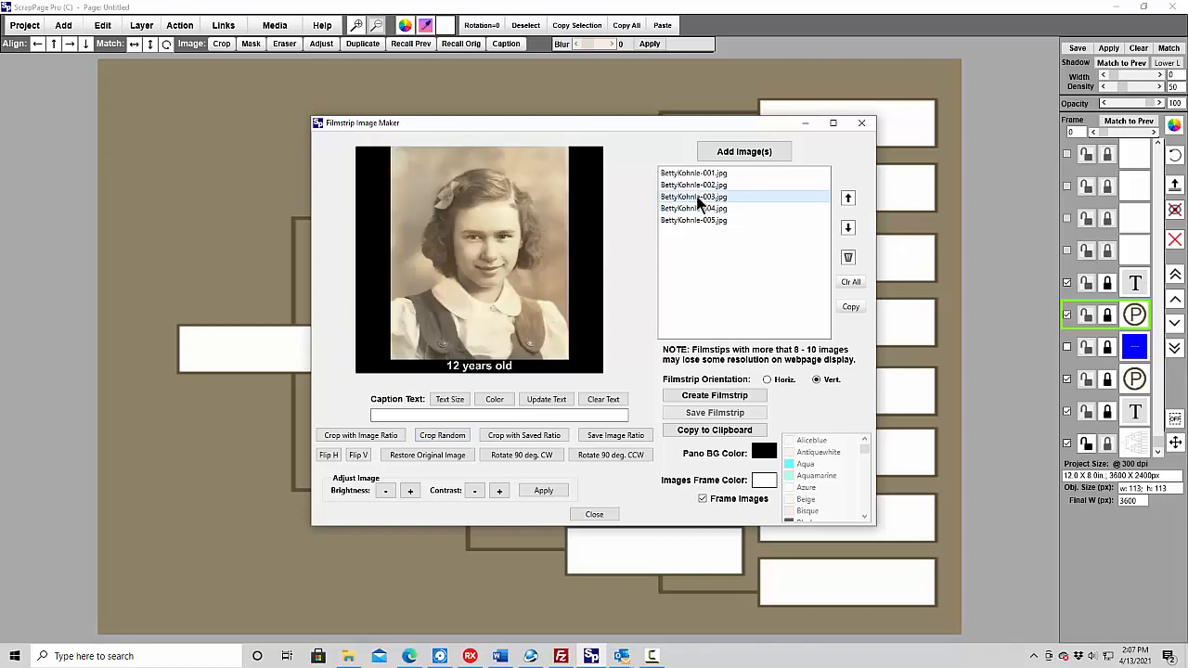
click(442, 437)
drag(412, 156, 436, 150)
drag(511, 259, 575, 362)
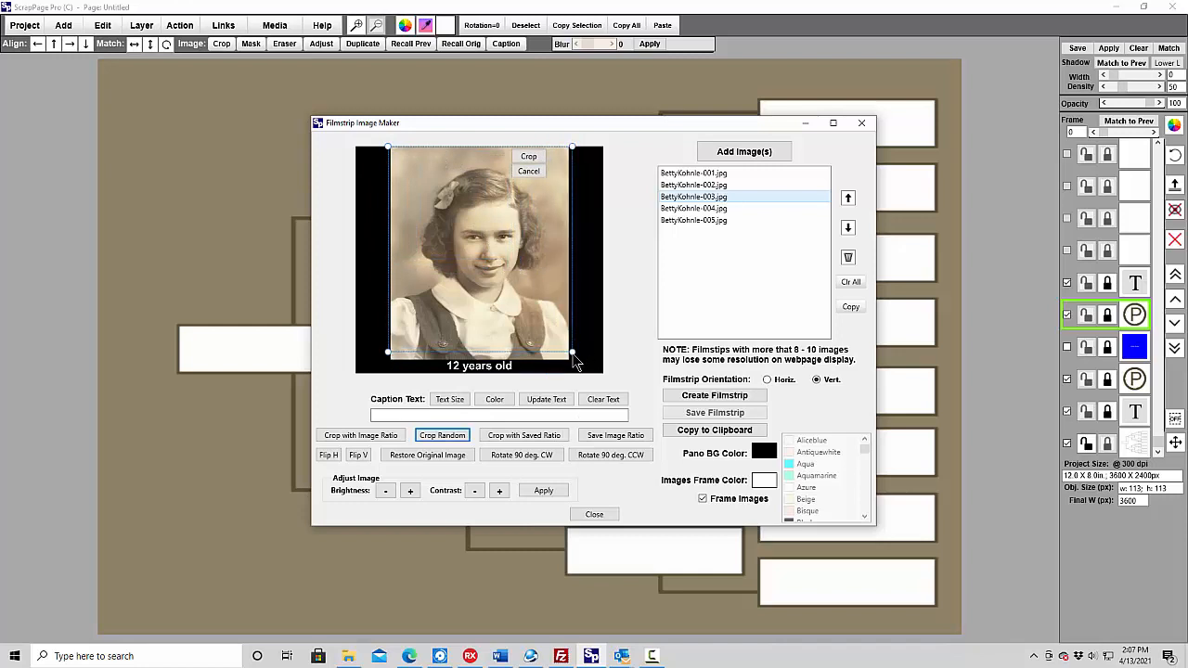
click(530, 157)
- Crop portrait 002 freely to a tighter frame around the girl, trimming off the black side borders and the "5 years old" caption
click(709, 187)
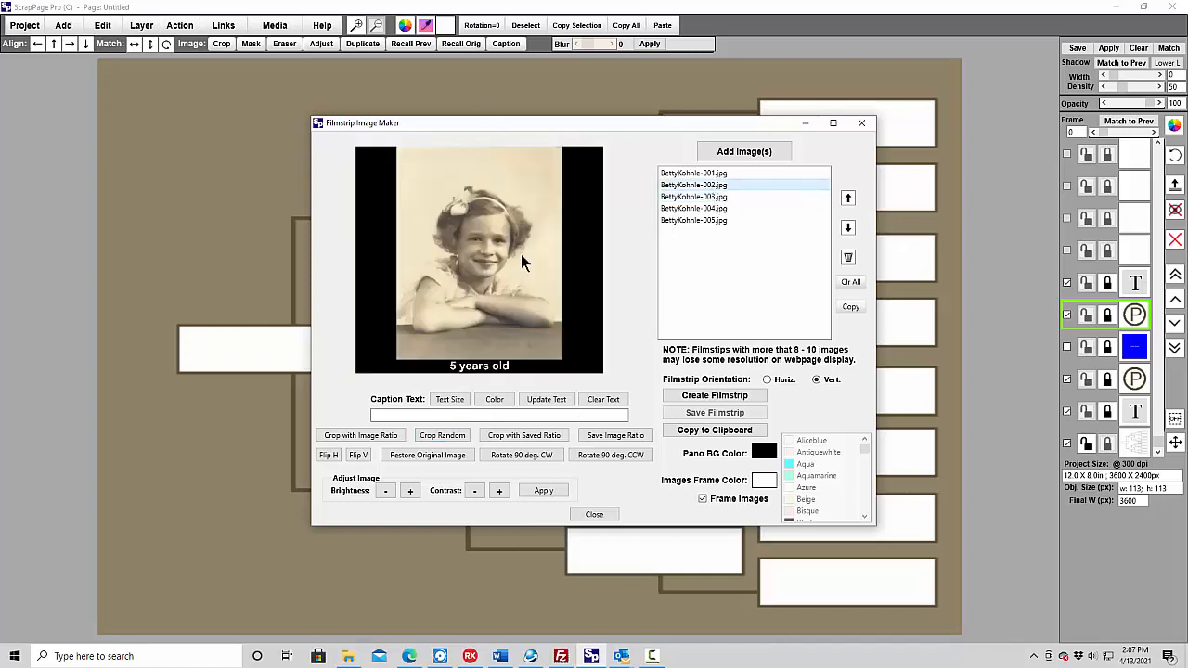
click(449, 432)
drag(450, 167, 489, 194)
drag(521, 286, 559, 340)
click(537, 183)
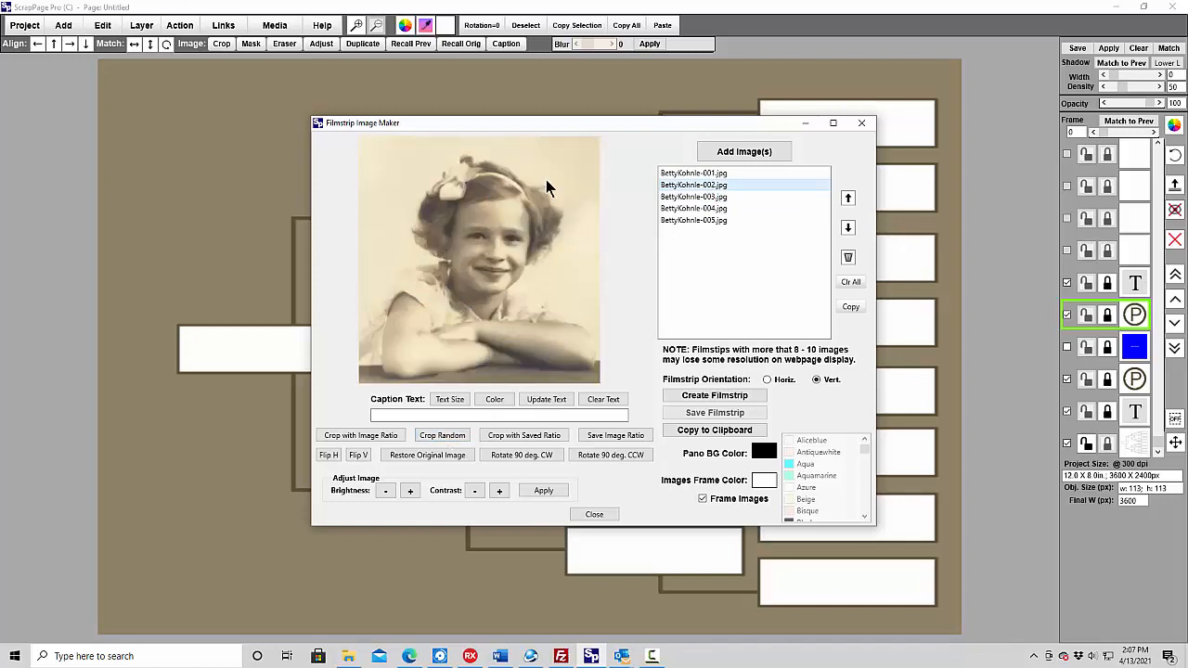
- Crop portrait 001 freely to its photo area, trimming off the black side borders and the "4 years old" caption
click(708, 173)
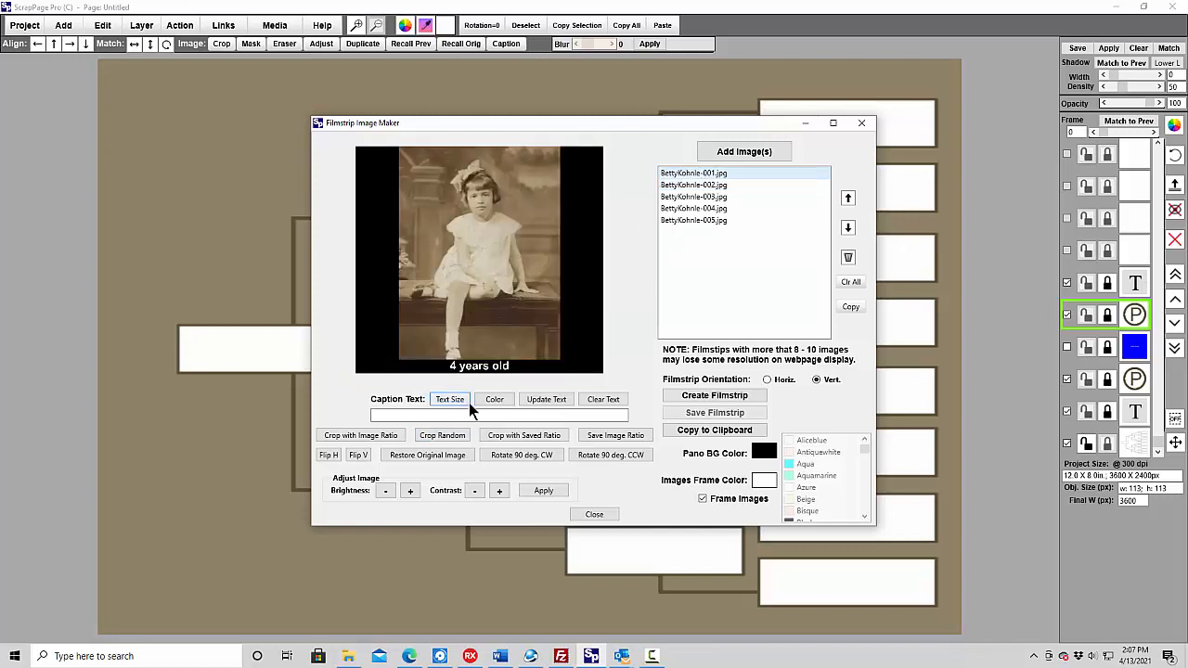
click(440, 435)
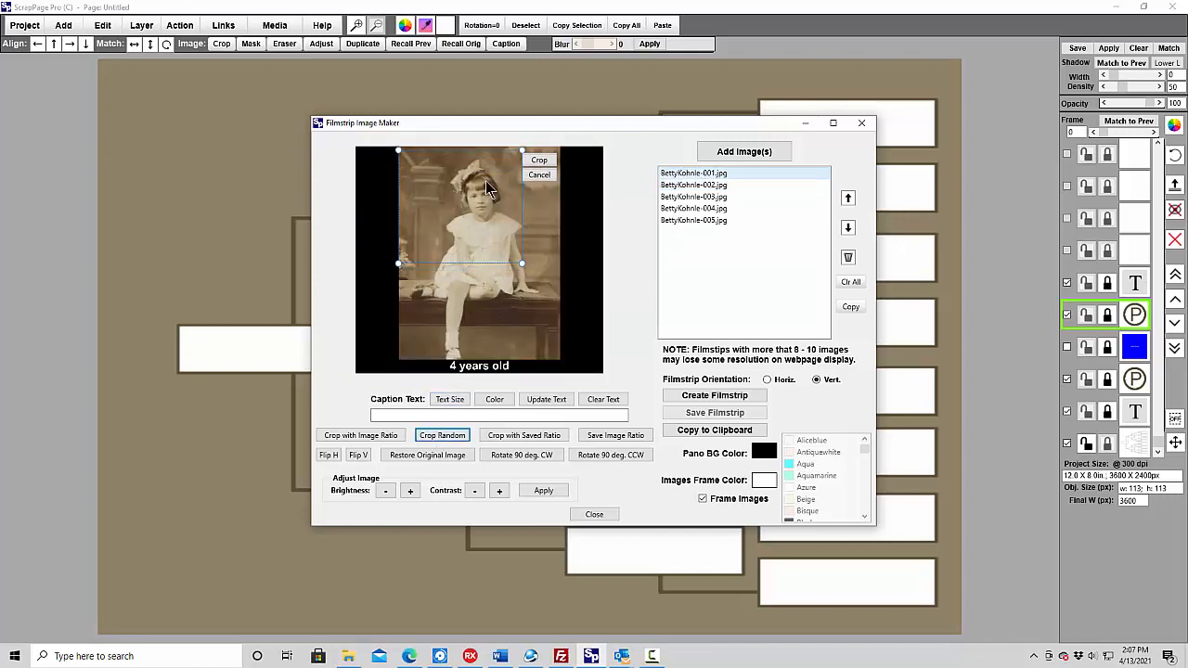
drag(522, 265, 563, 362)
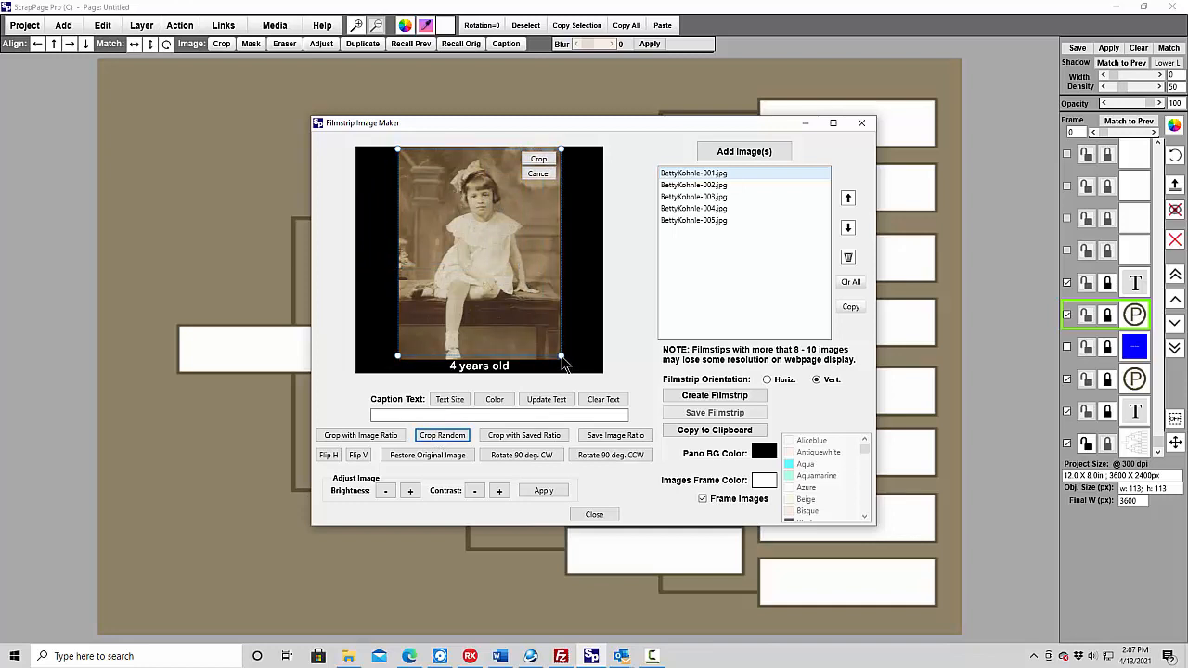
click(538, 159)
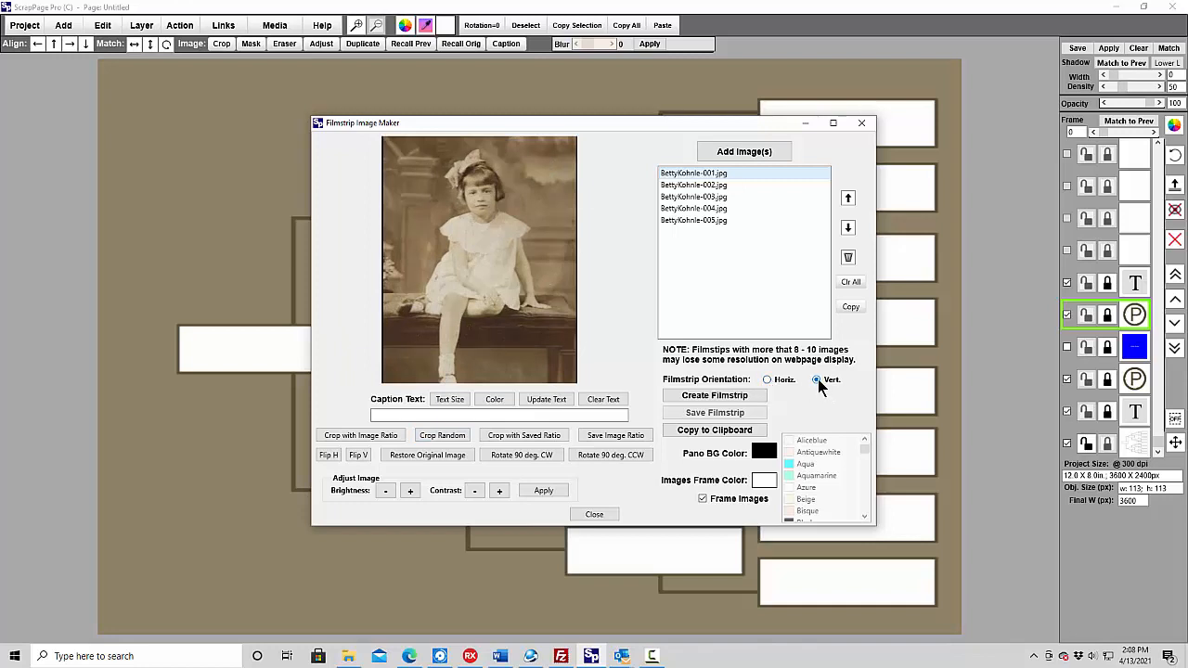
- Create a vertical filmstrip from the five cropped portraits, check its preview, and copy it to the clipboard
click(714, 397)
drag(653, 191, 617, 223)
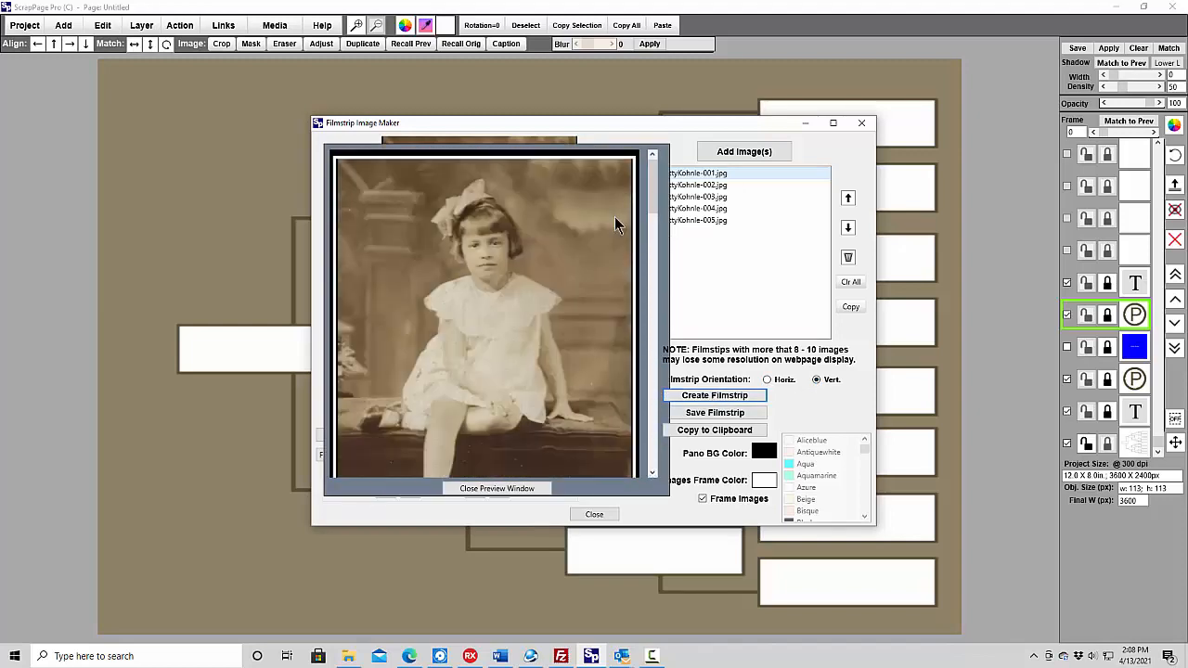
click(499, 489)
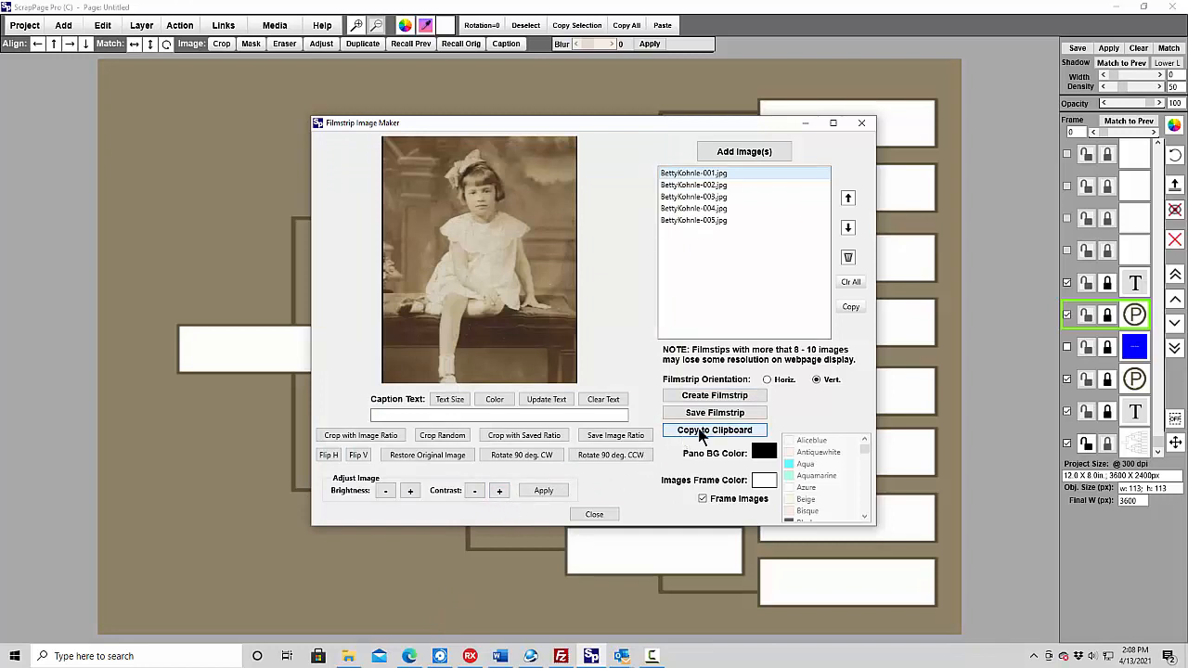
click(594, 514)
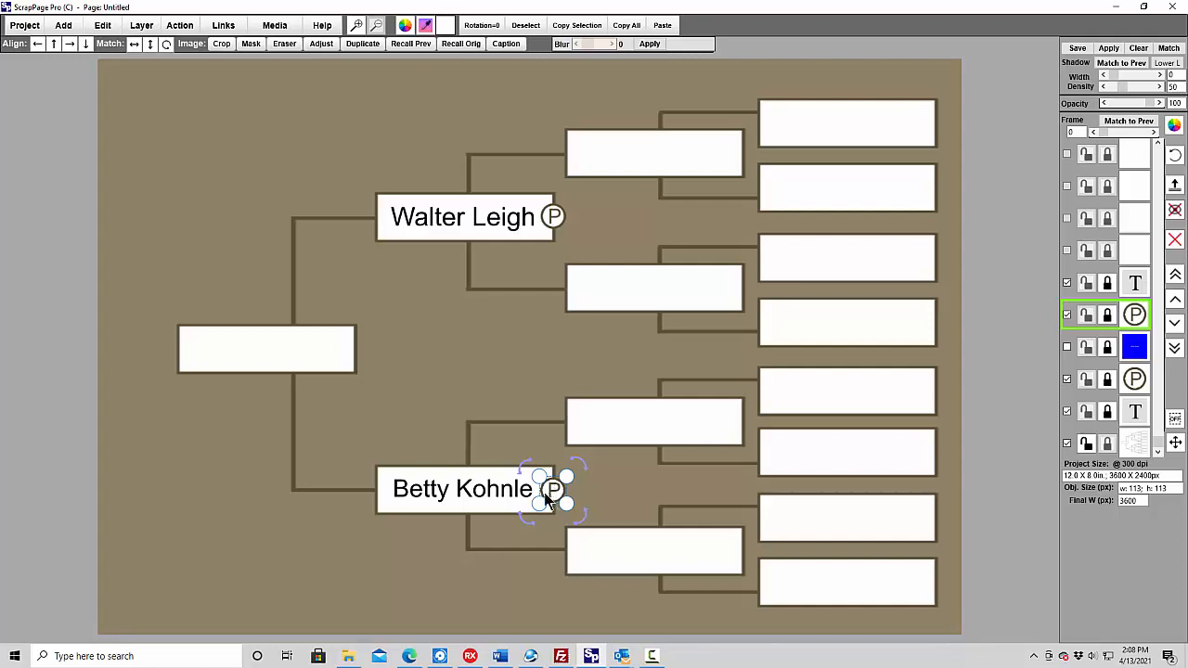
- Link the mother's photo button to a popup holding the filmstrip pasted from the clipboard, marked as a filmstrip/panorama image
click(223, 25)
click(232, 86)
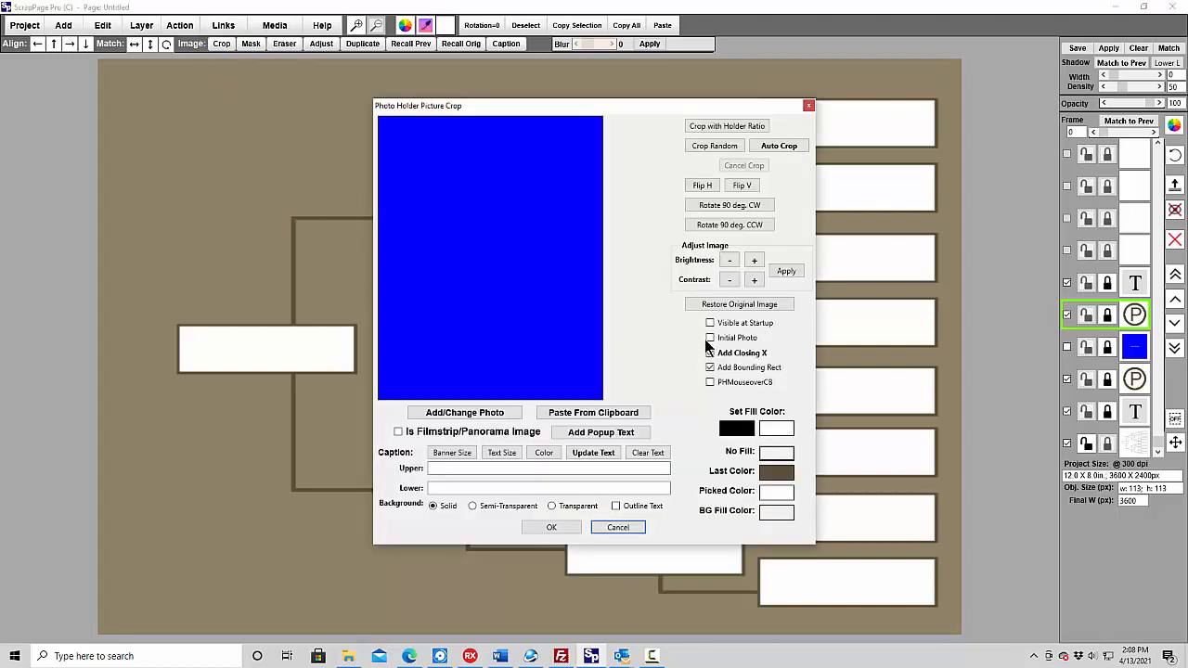
click(591, 412)
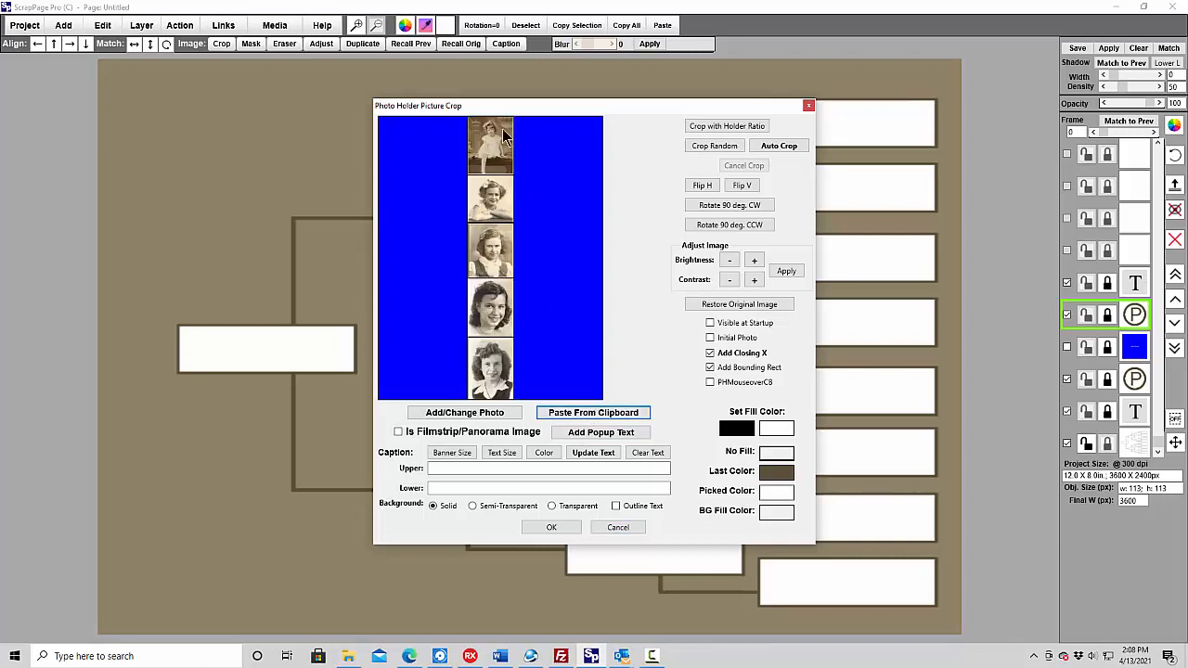
click(399, 432)
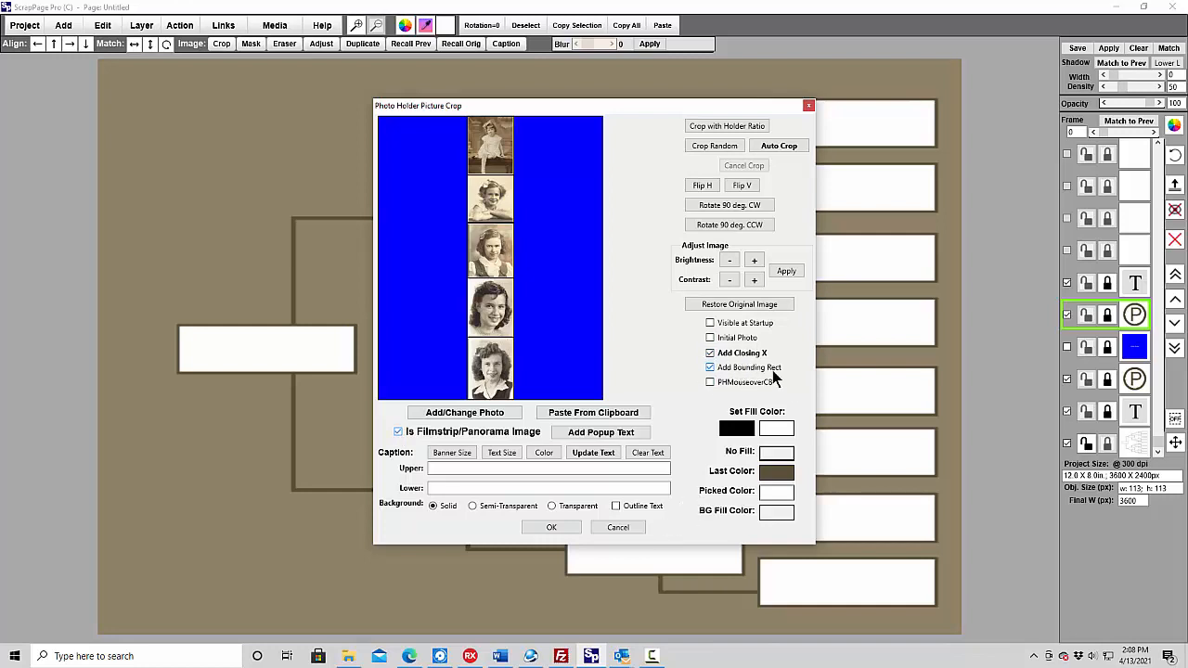
click(549, 528)
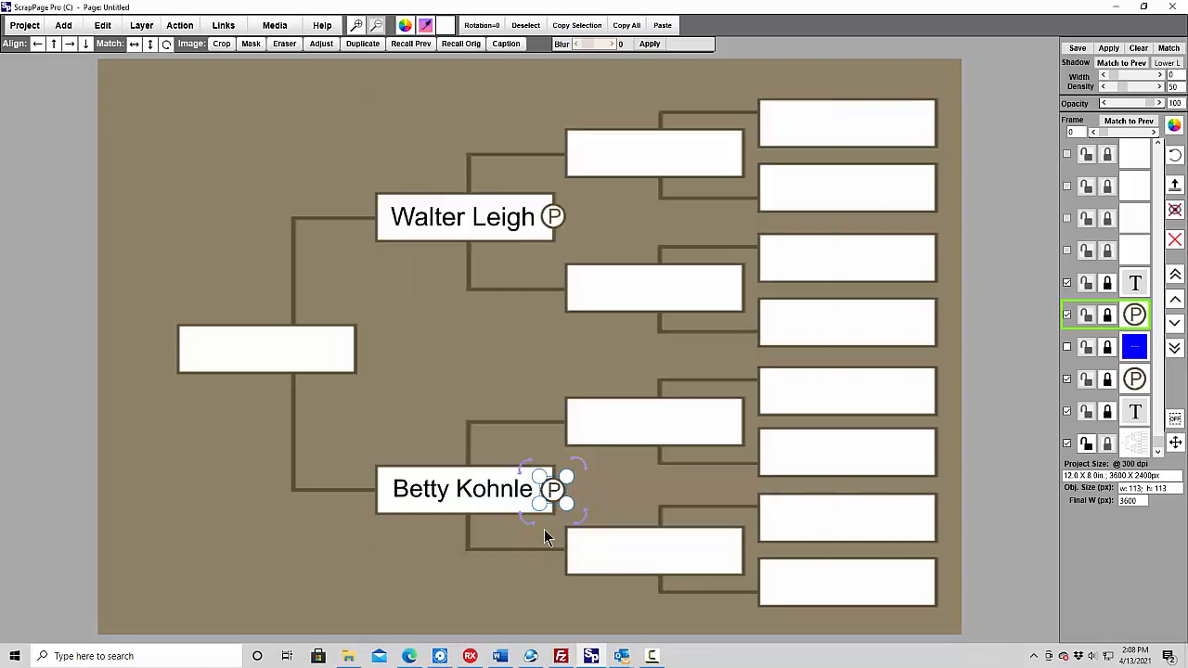
click(419, 380)
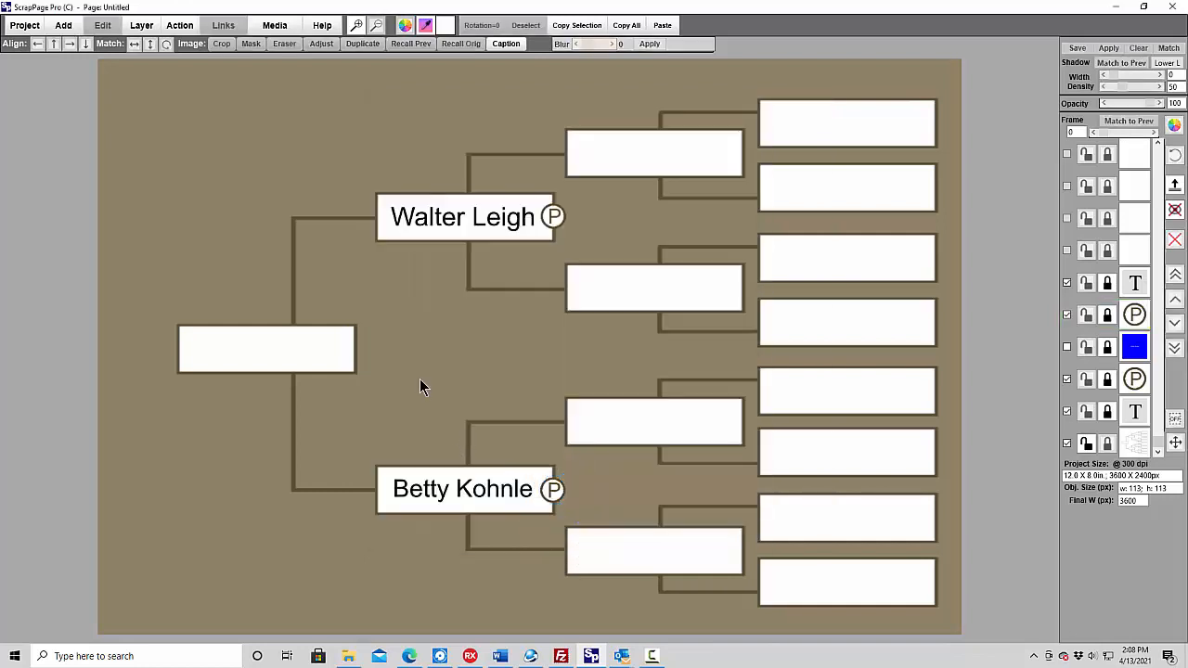
- Build the action page for local viewing as test.html in the SharonFamily folder, overwriting the existing page
click(275, 27)
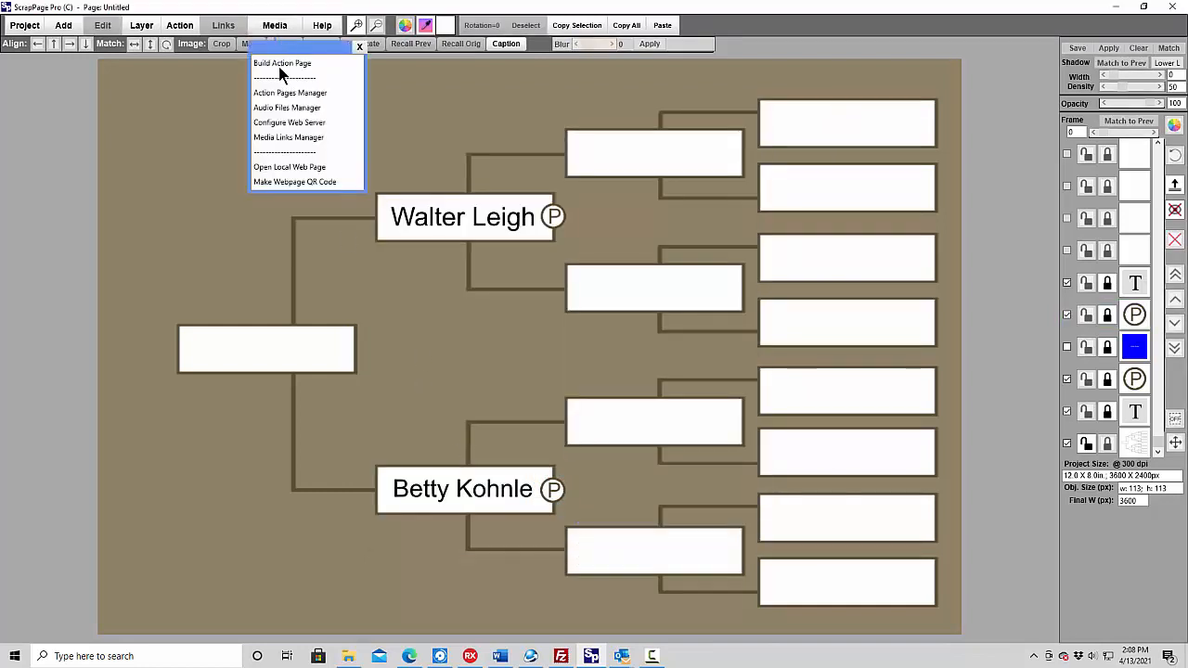
click(280, 65)
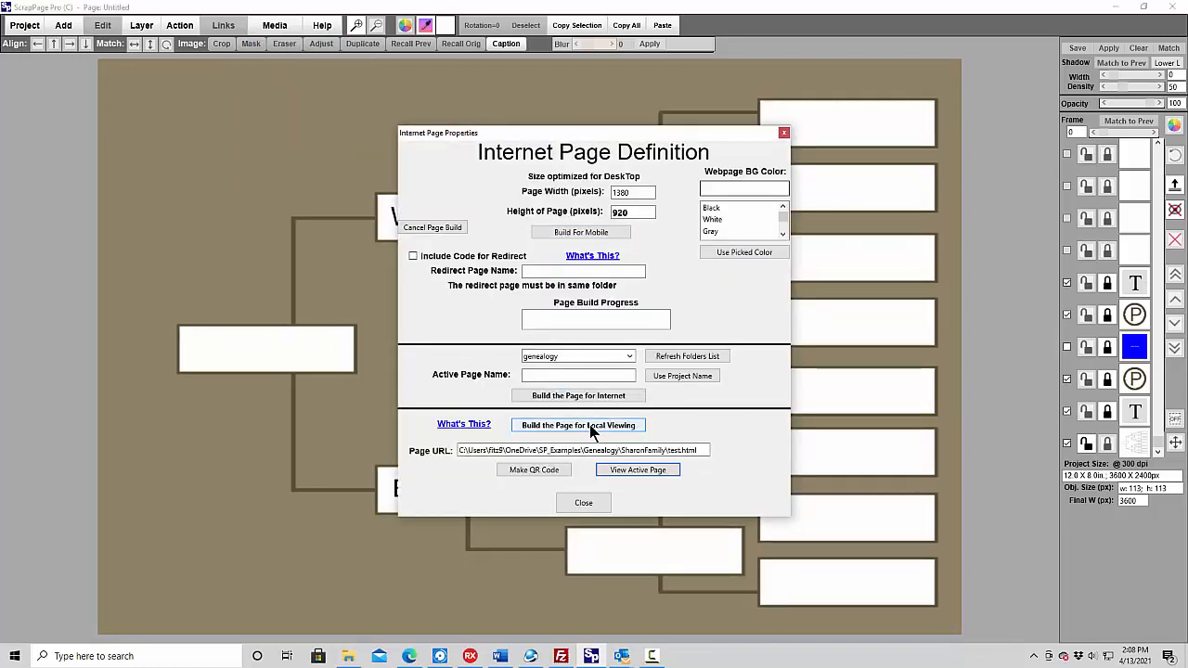
click(591, 425)
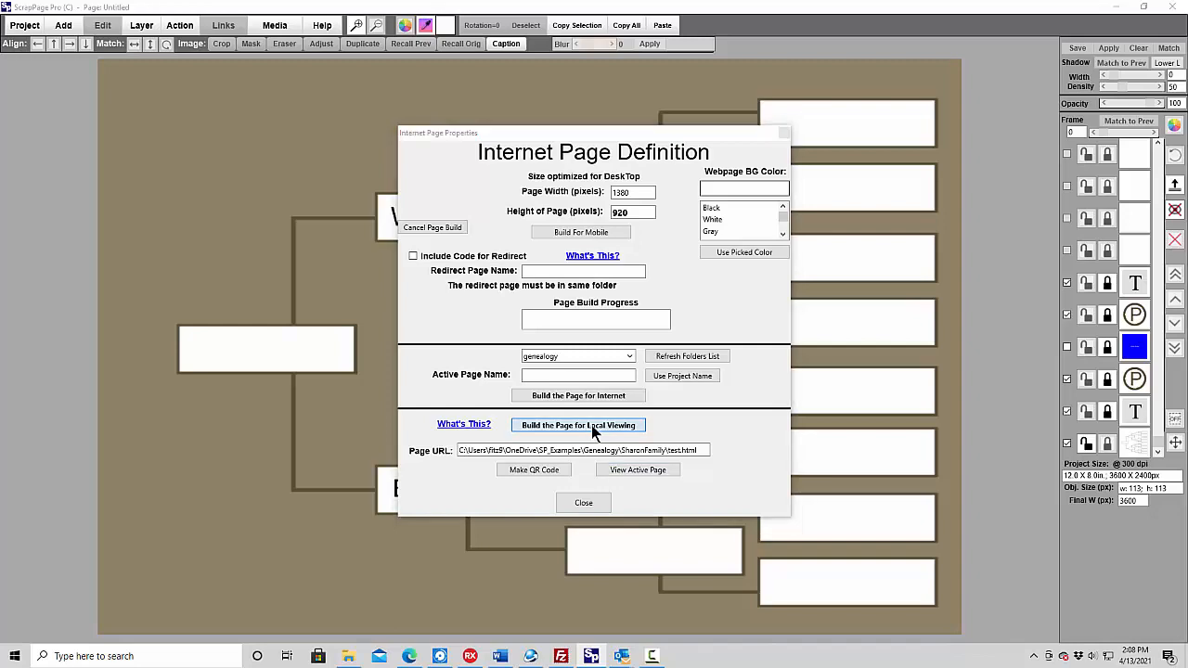
click(627, 519)
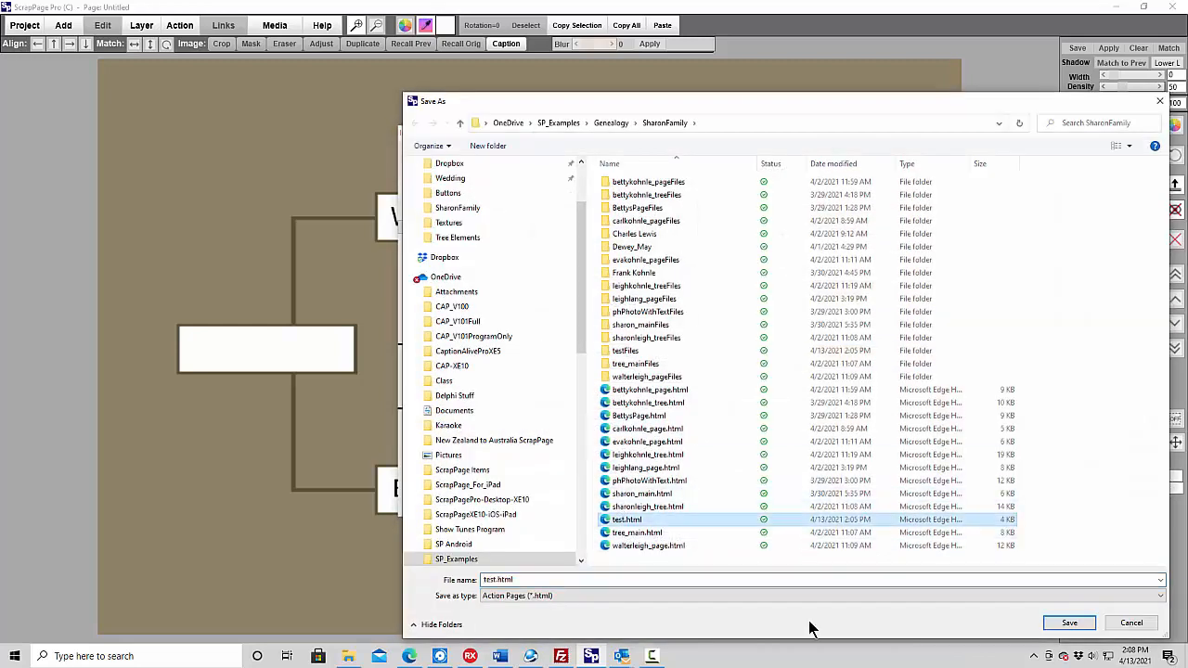
click(1066, 625)
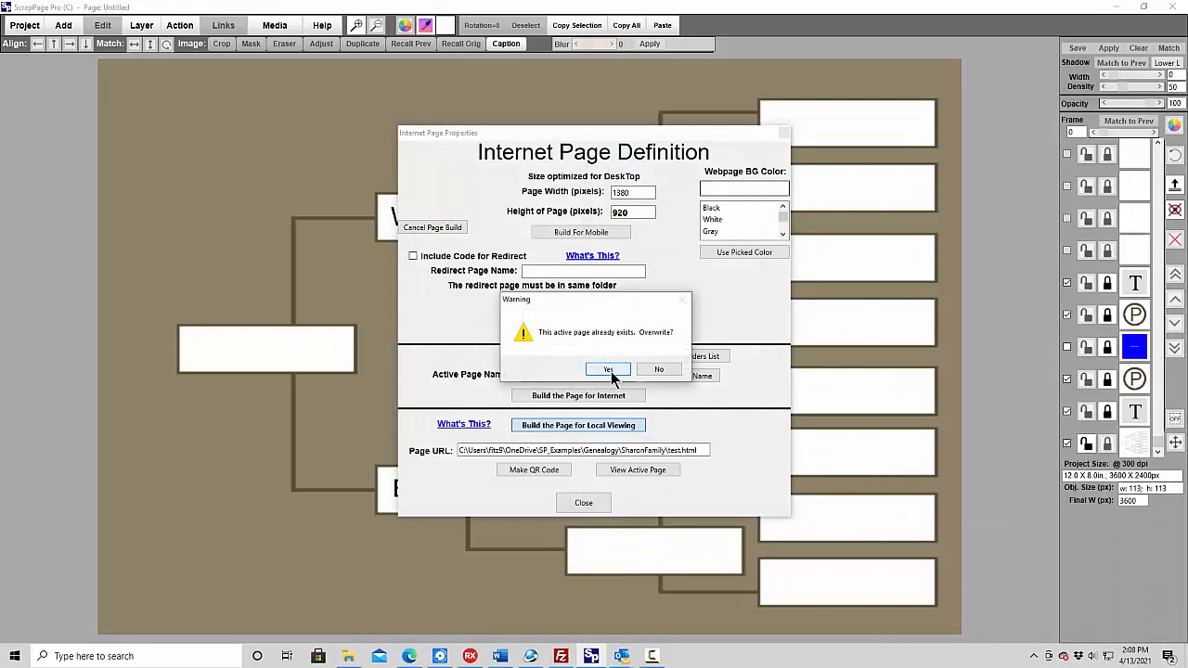
click(609, 370)
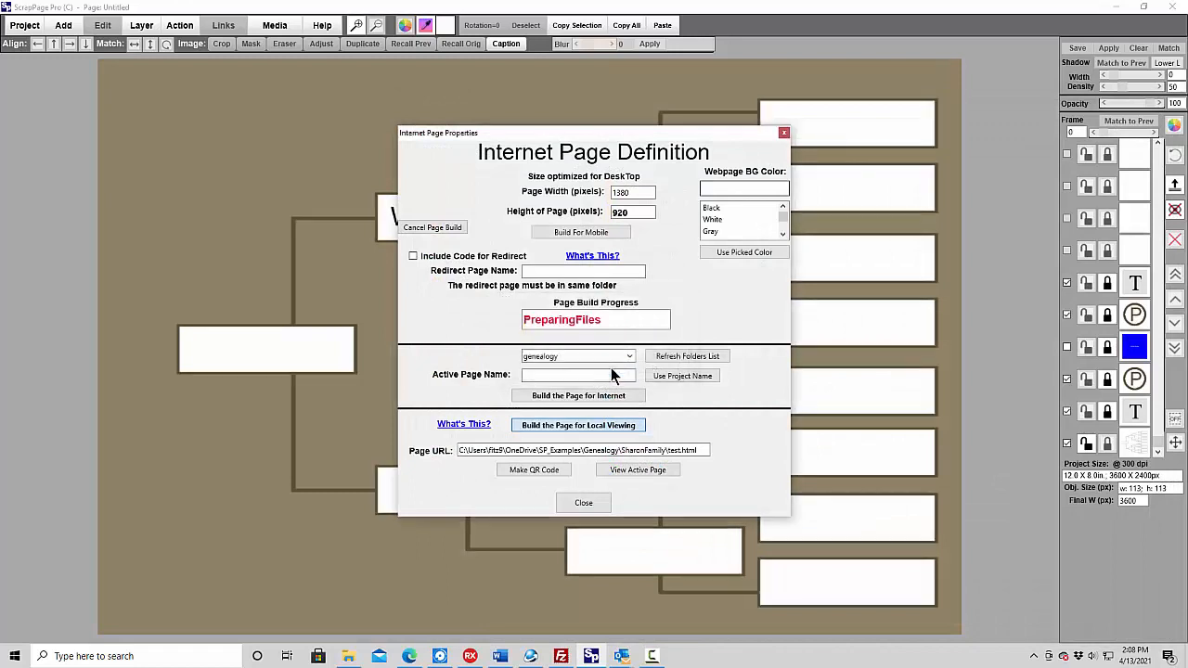
- View the built page in the browser and test opening and closing the father's popup photo
click(640, 471)
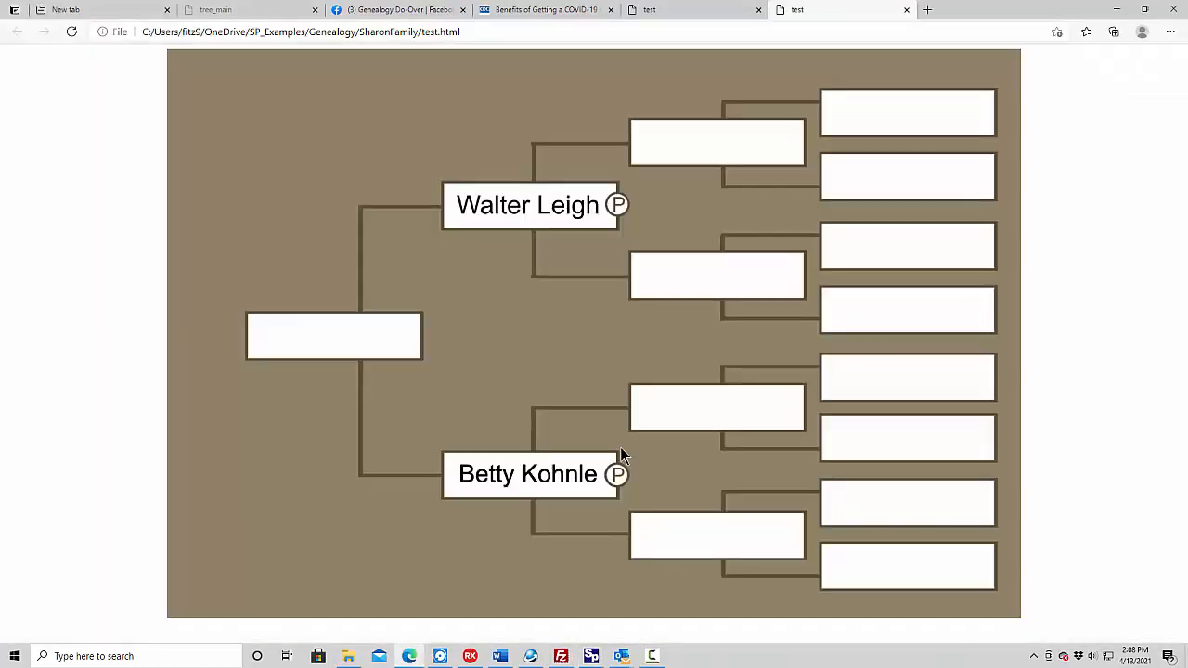
click(613, 205)
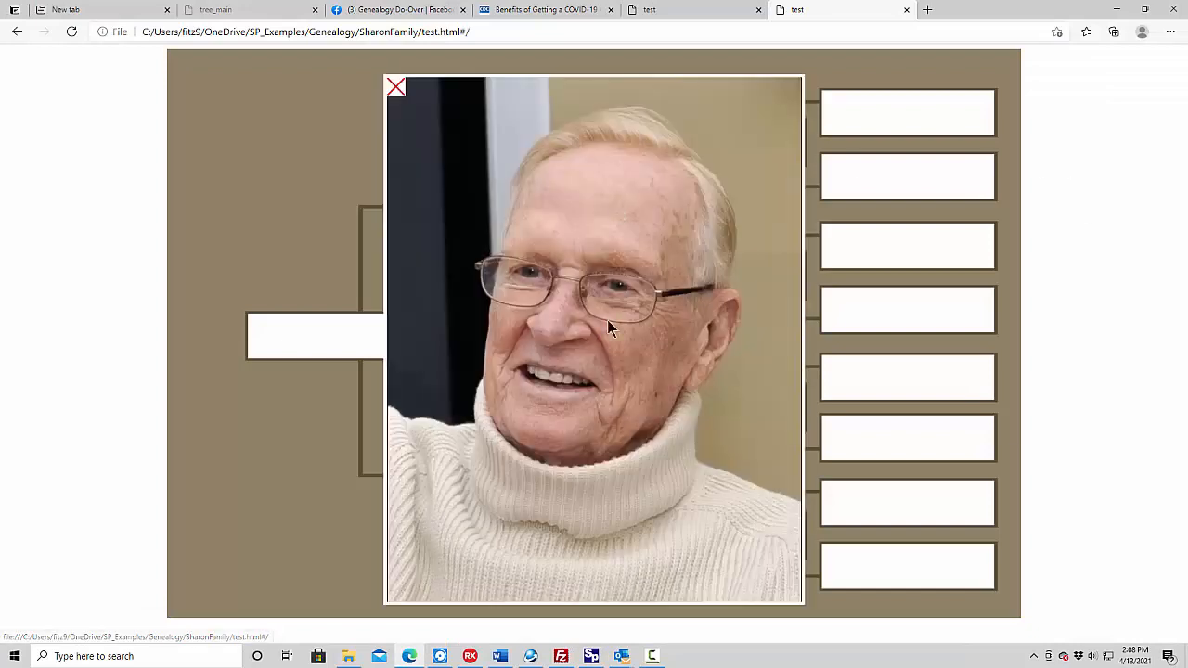
click(397, 88)
- Open the mother's filmstrip popup from her photo button, scroll through its portraits, and close it
click(616, 474)
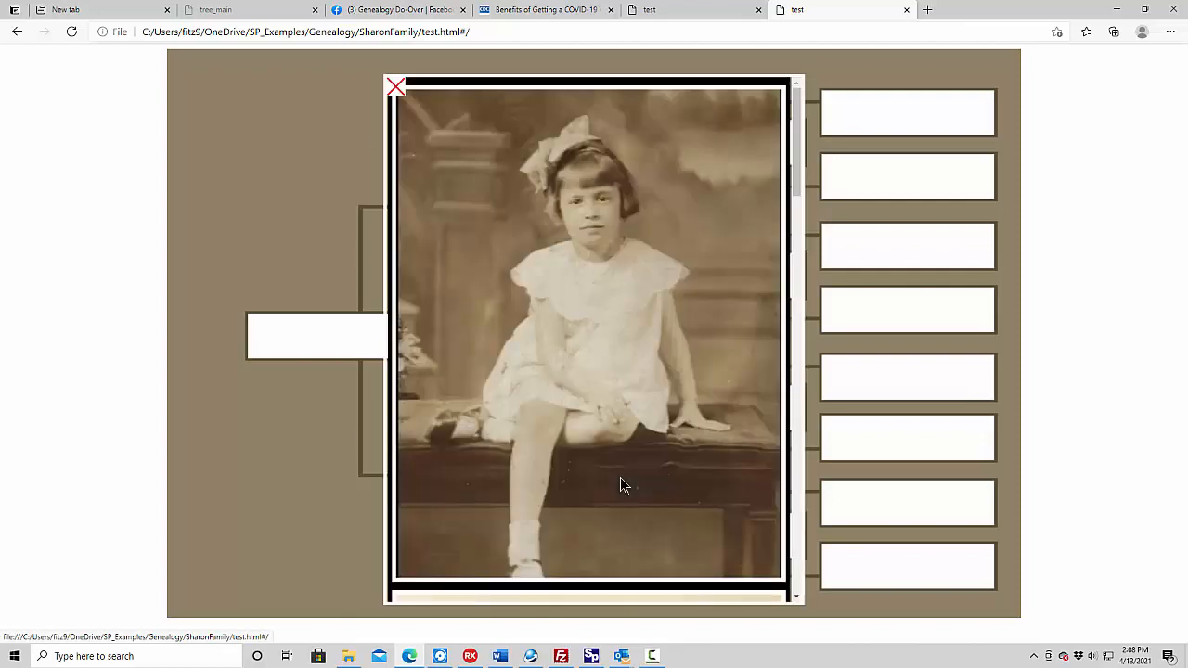
mouse_move(798, 181)
mouse_down()
mouse_move(790, 579)
mouse_move(791, 186)
mouse_up()
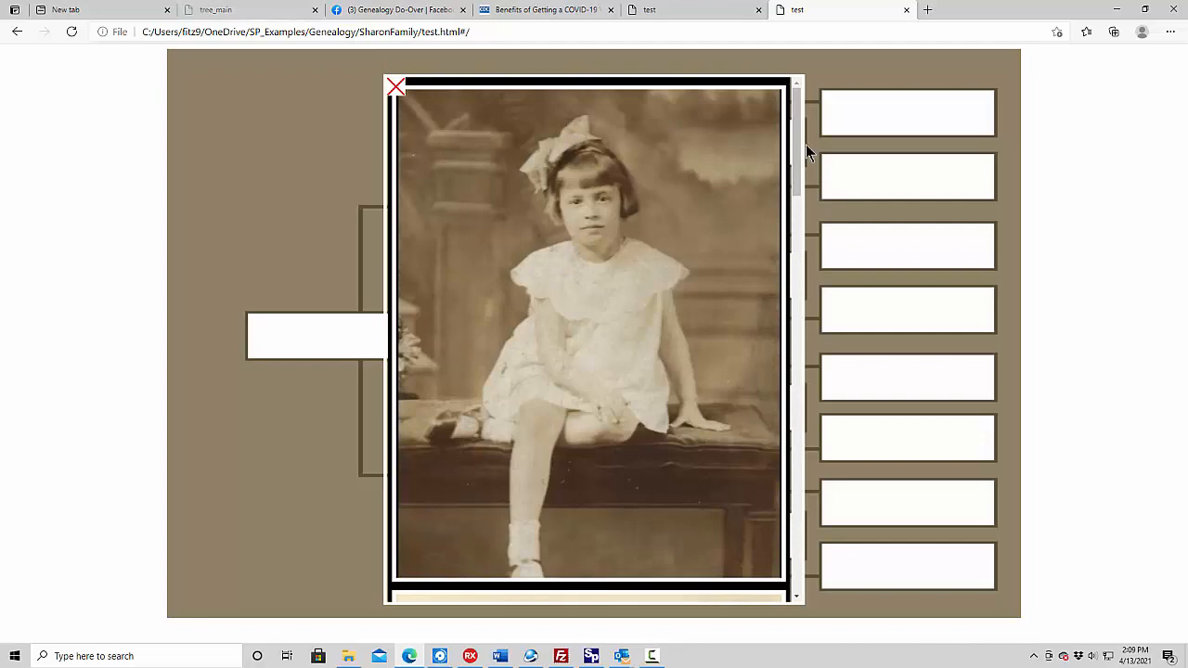
drag(806, 146, 806, 331)
drag(810, 546, 756, 133)
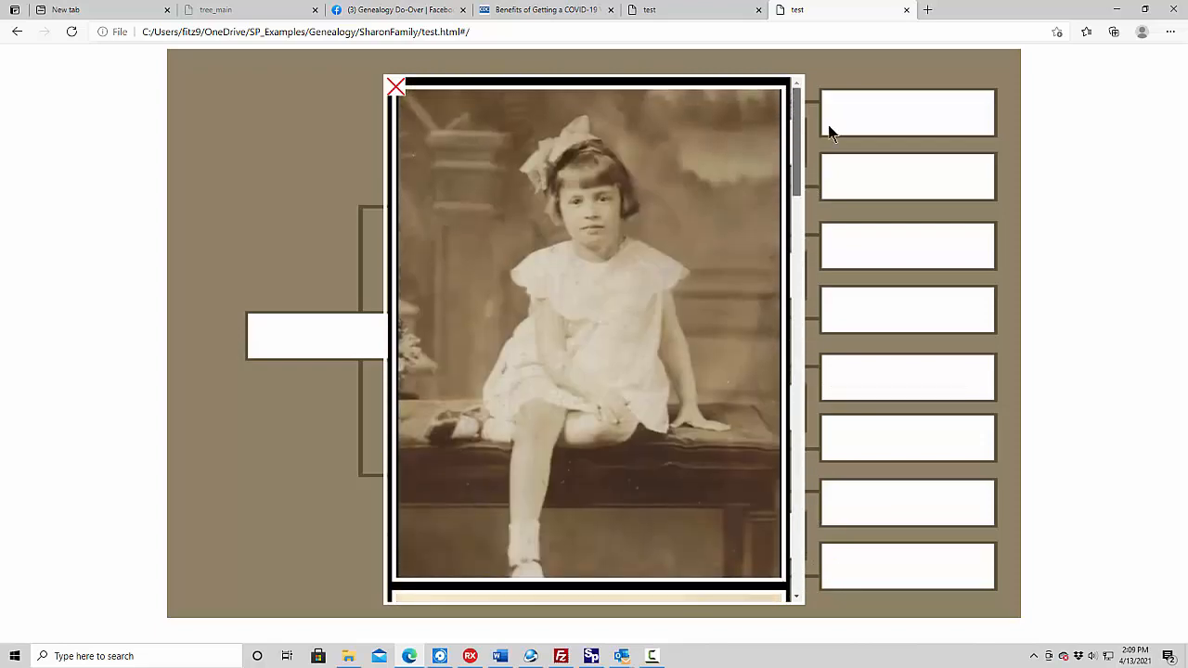
click(395, 88)
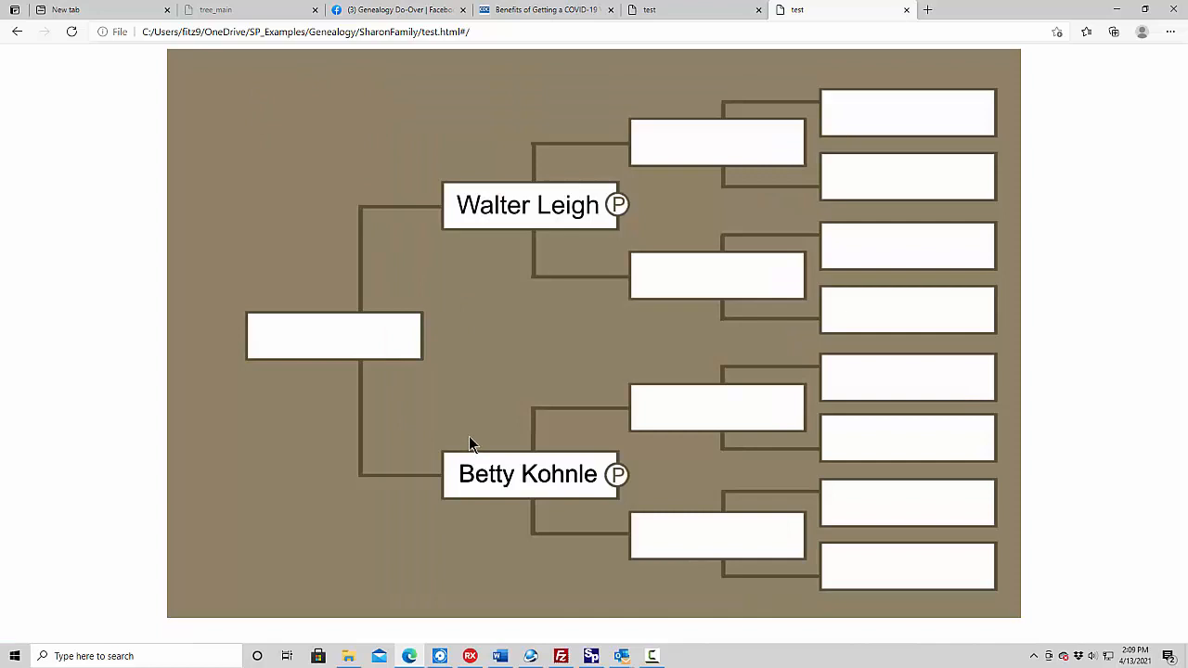